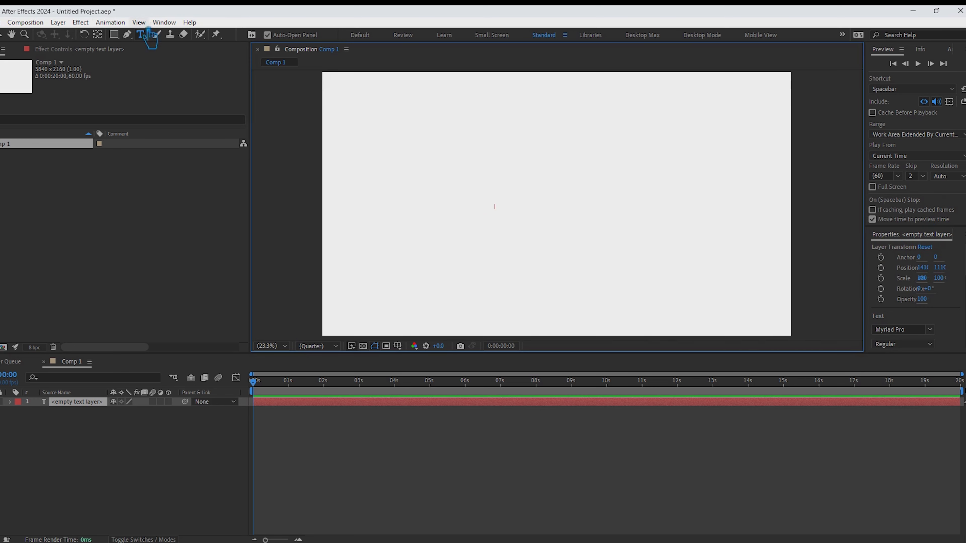
Step: Open the character settings and set the empty text layer's font size to 200 px
{"action": "left_click", "coordinate": [164, 22]}
{"action": "left_click", "coordinate": [228, 164]}
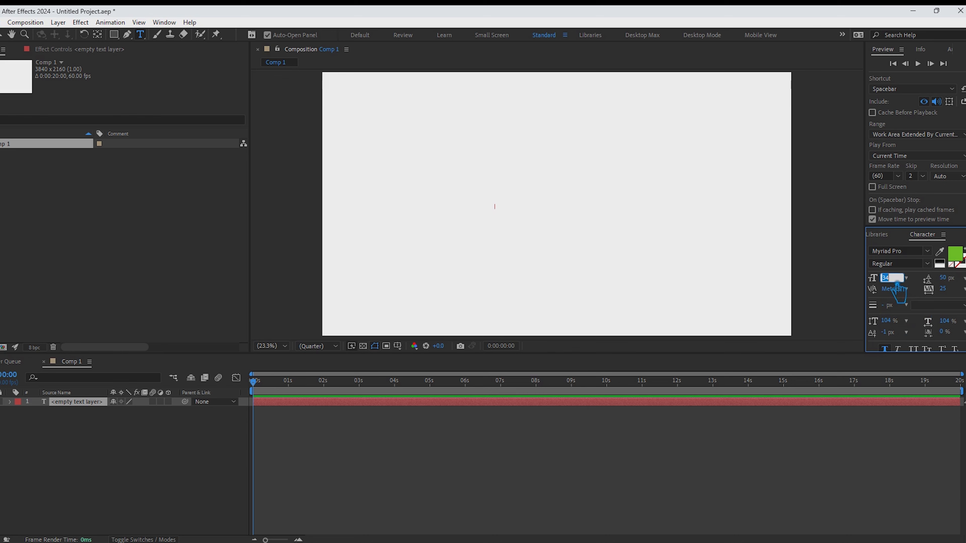
{"action": "left_click", "coordinate": [906, 277]}
{"action": "left_click", "coordinate": [914, 431]}
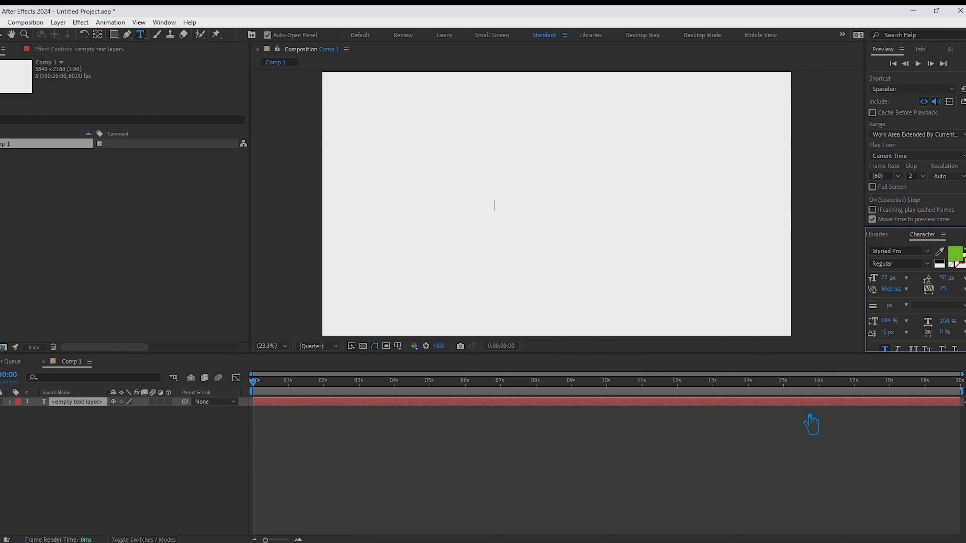
{"action": "type", "text": "2"}
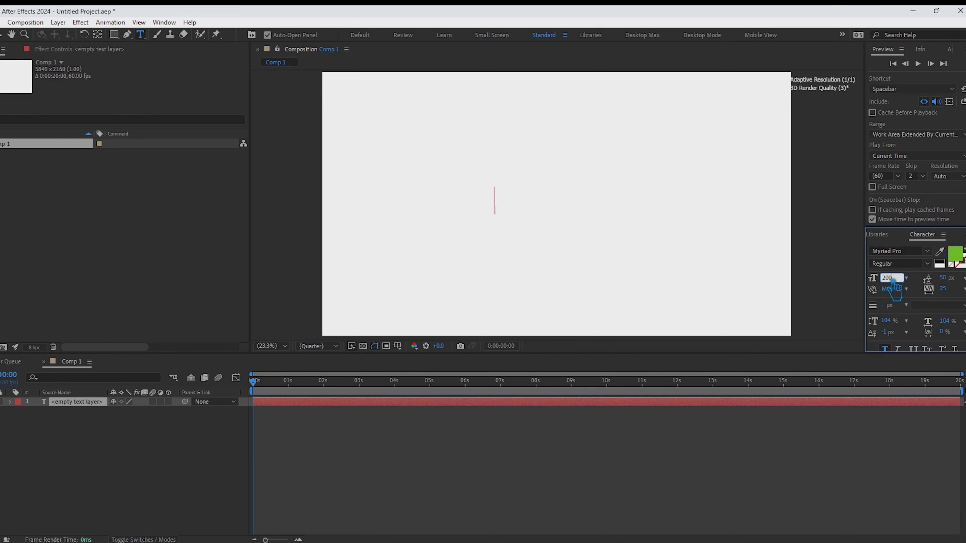
{"action": "type", "text": "00"}
{"action": "key", "text": "Return"}
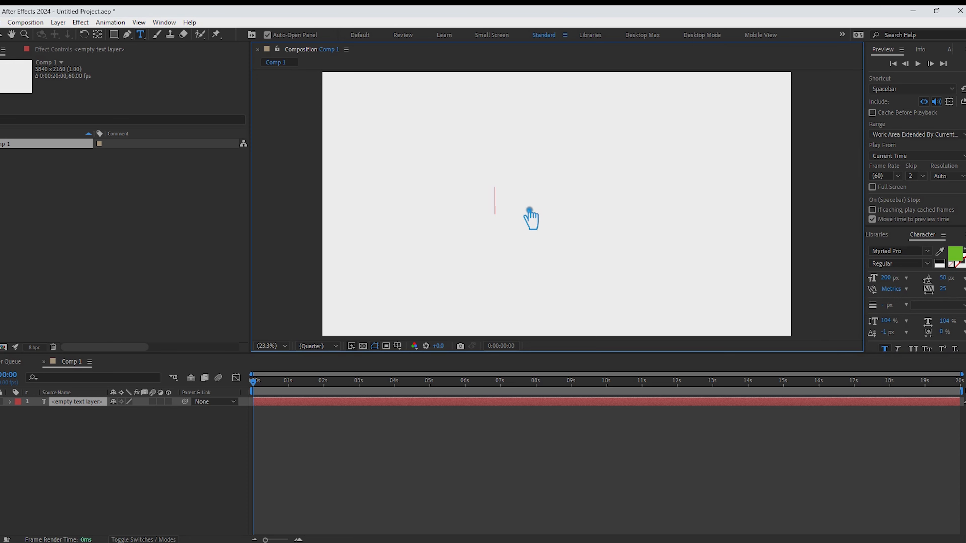
Step: Enter the title text "GD ALAM" on the text layer and change its fill colour to blue
{"action": "type", "text": "GD "}
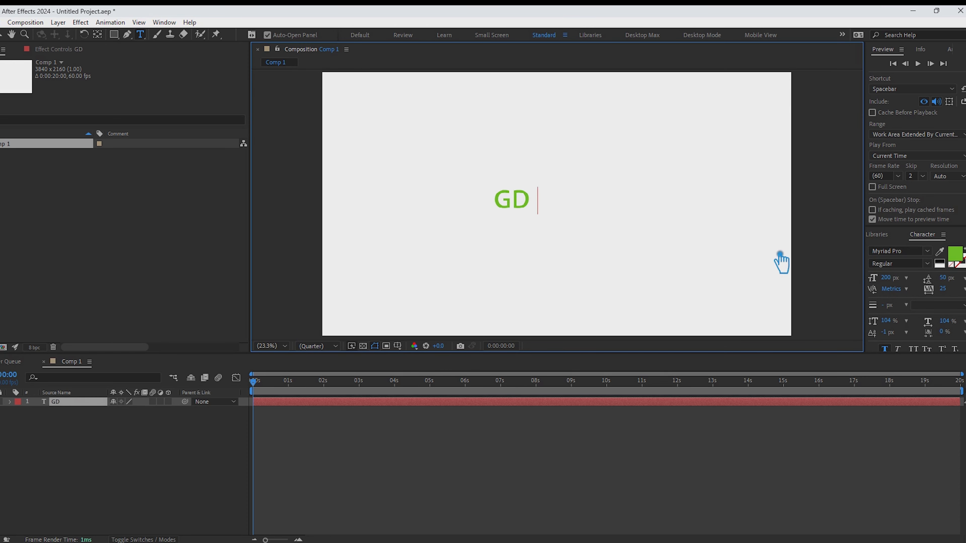
{"action": "type", "text": "ALAM"}
{"action": "key", "text": "Escape"}
{"action": "key", "text": "v"}
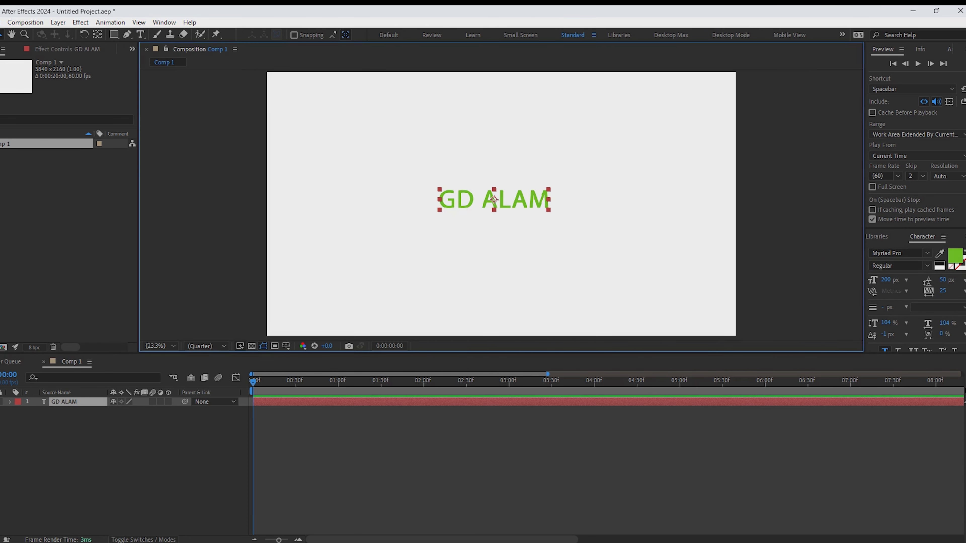
{"action": "left_click", "coordinate": [961, 262]}
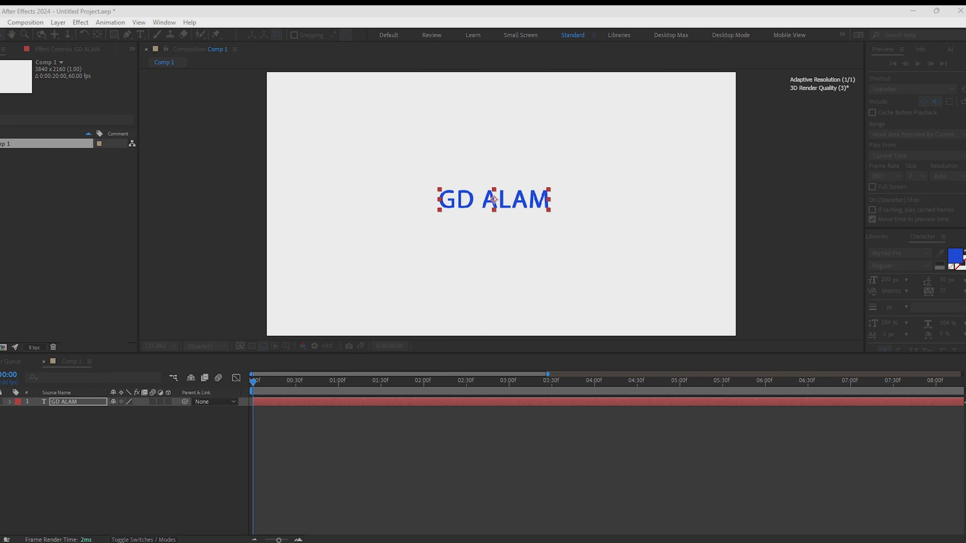
{"action": "left_click", "coordinate": [75, 404]}
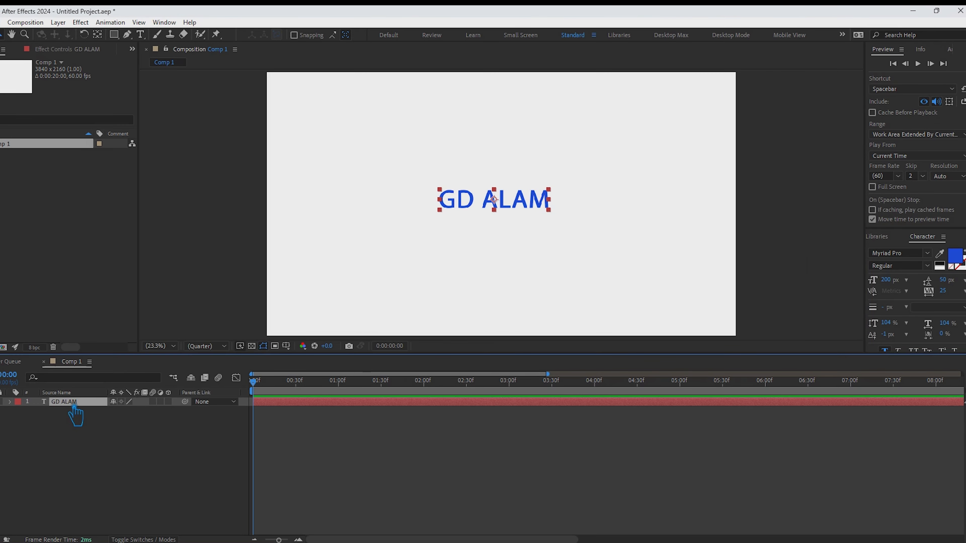
Step: Set the background colour of Comp 1 to black in the composition settings
{"action": "right_click", "coordinate": [102, 445]}
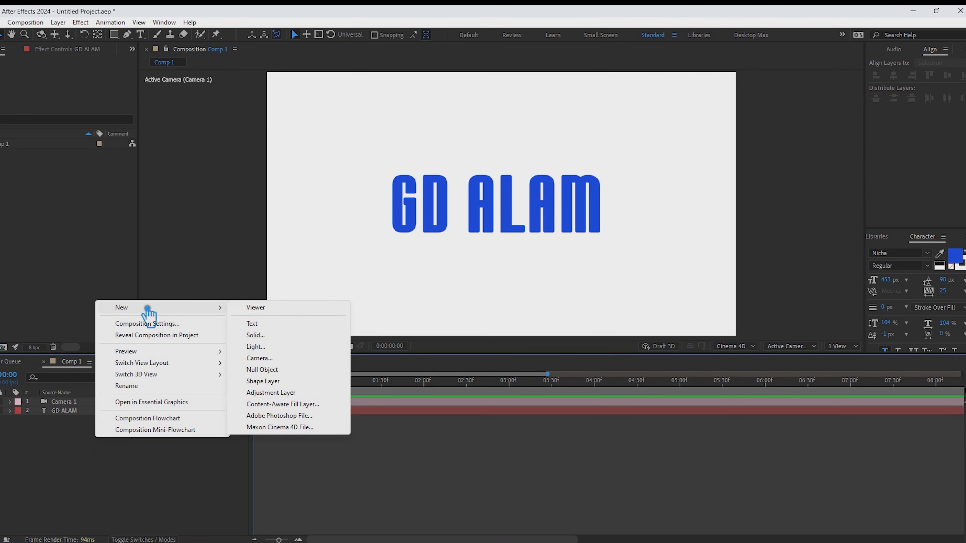
{"action": "left_click", "coordinate": [152, 323]}
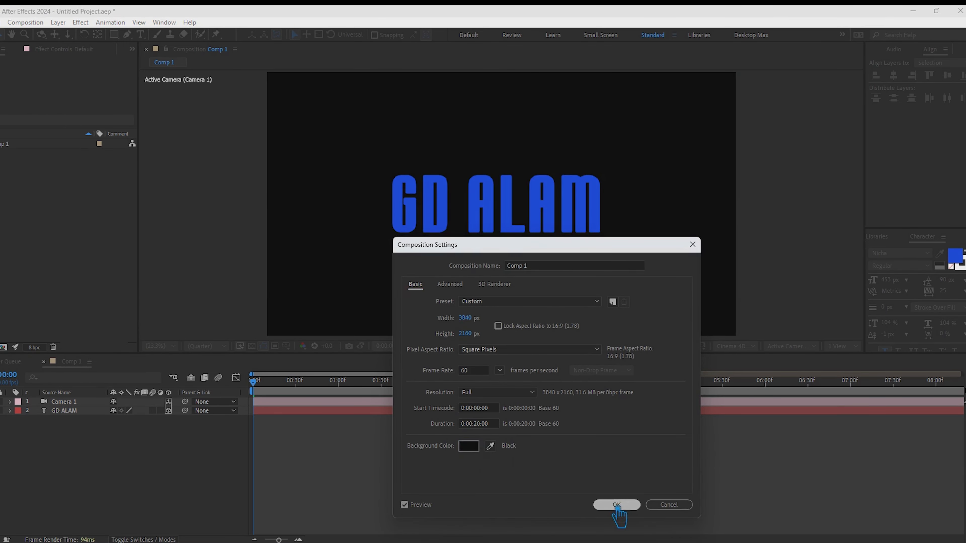
{"action": "left_click", "coordinate": [616, 505]}
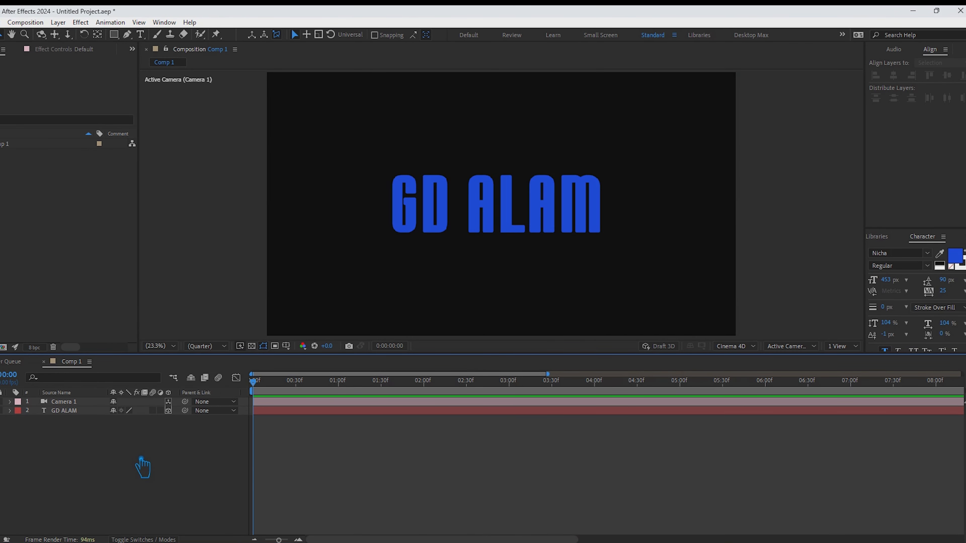
{"action": "right_click", "coordinate": [143, 448]}
{"action": "left_click", "coordinate": [106, 467]}
{"action": "left_click", "coordinate": [10, 411]}
{"action": "left_click", "coordinate": [18, 420]}
{"action": "left_click", "coordinate": [9, 410]}
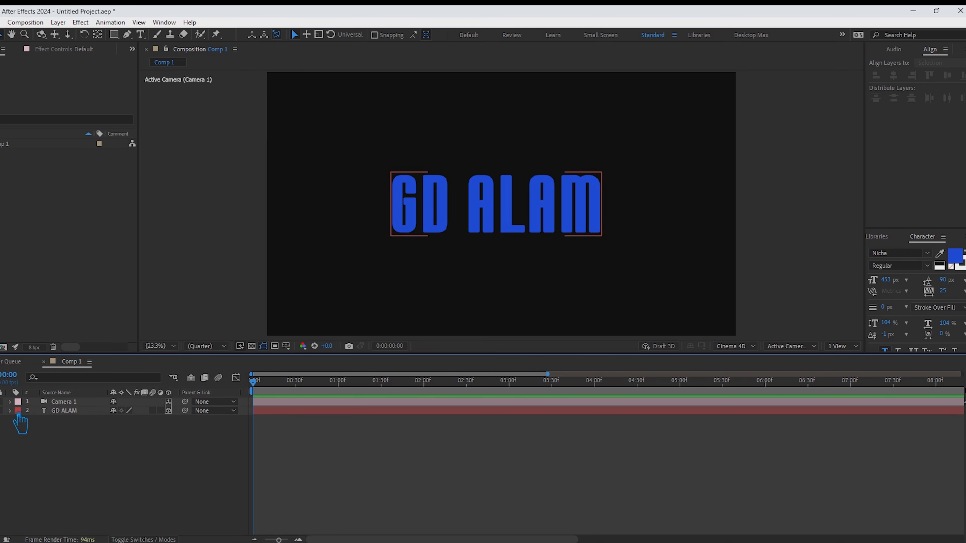
Step: Choose Cinema 4D as the 3D renderer in the settings of Comp 1
{"action": "right_click", "coordinate": [18, 147]}
{"action": "left_click", "coordinate": [61, 149]}
{"action": "left_click", "coordinate": [494, 284]}
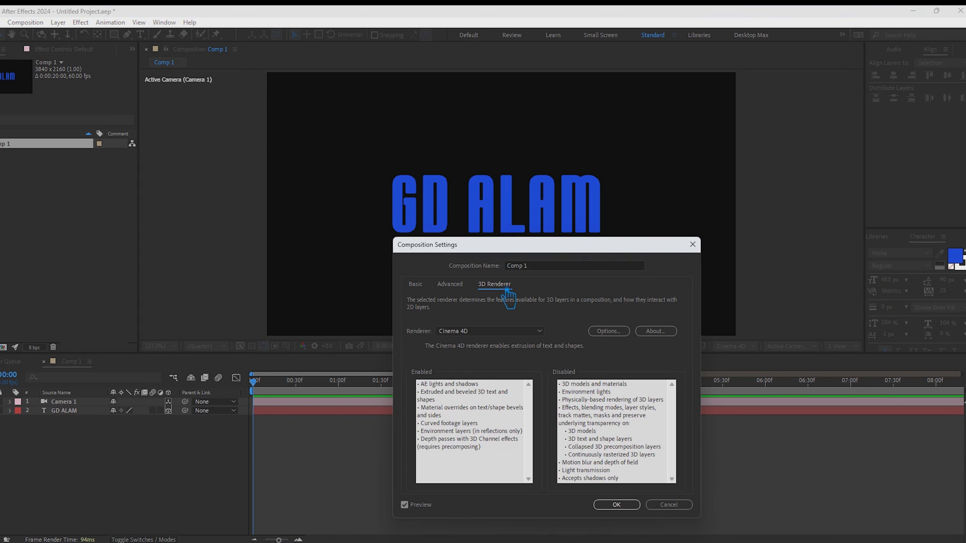
{"action": "left_click", "coordinate": [460, 331]}
{"action": "left_click", "coordinate": [460, 342]}
{"action": "left_click", "coordinate": [617, 504]}
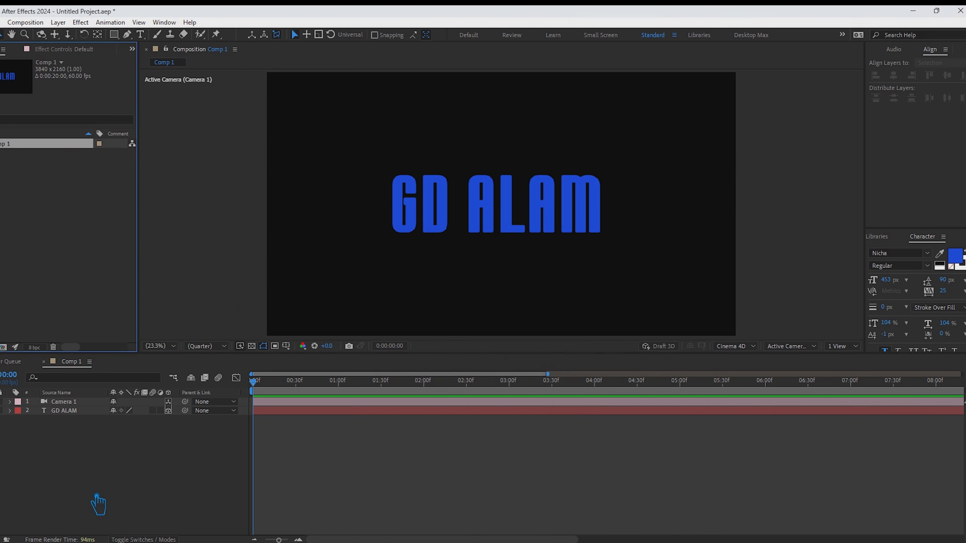
Step: Set the Extrusion Depth in the GD ALAM layer's geometry options to 120
{"action": "left_click", "coordinate": [10, 410]}
{"action": "left_click", "coordinate": [20, 438]}
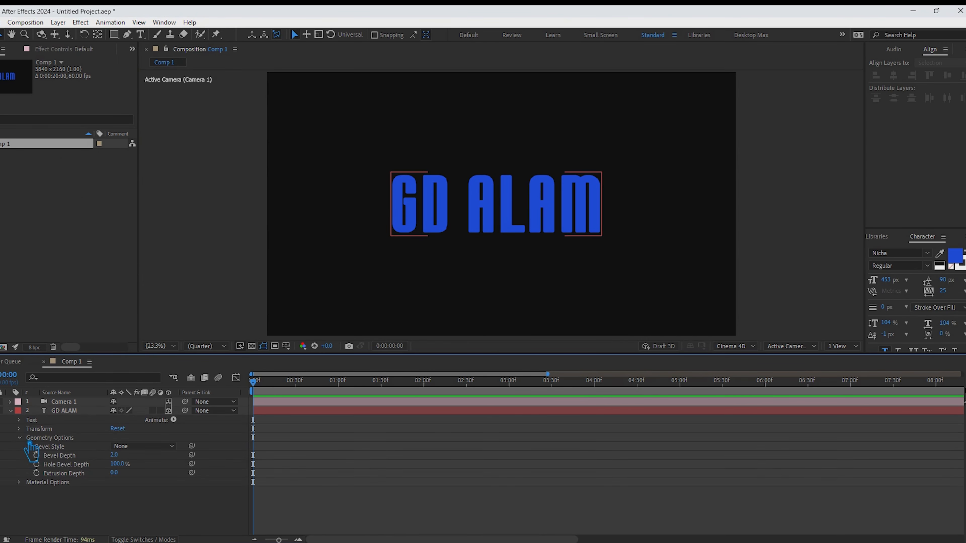
{"action": "mouse_move", "coordinate": [124, 489]}
{"action": "left_mouse_down"}
{"action": "mouse_move", "coordinate": [215, 489]}
{"action": "mouse_move", "coordinate": [130, 489]}
{"action": "left_mouse_up"}
{"action": "left_click", "coordinate": [130, 489]}
{"action": "type", "text": "12"}
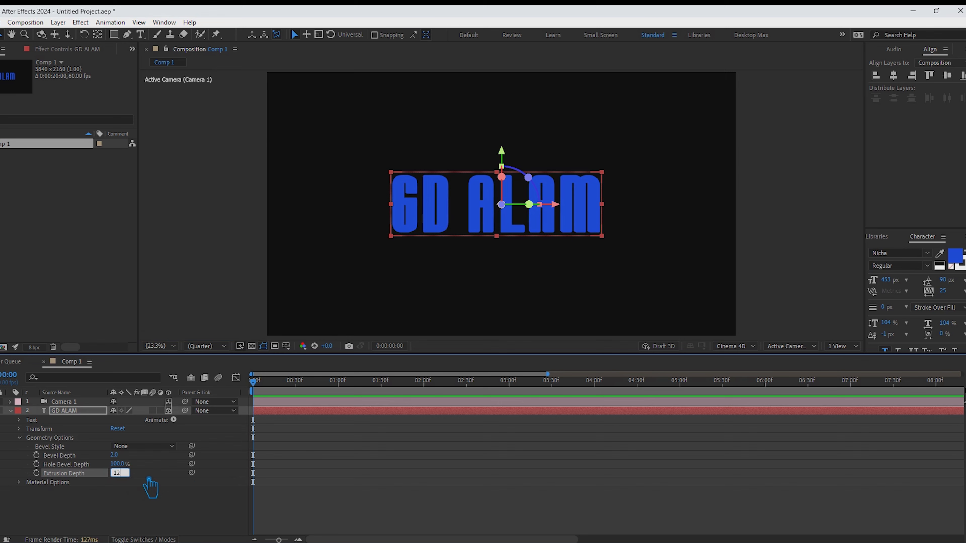
{"action": "type", "text": "0"}
{"action": "key", "text": "Return"}
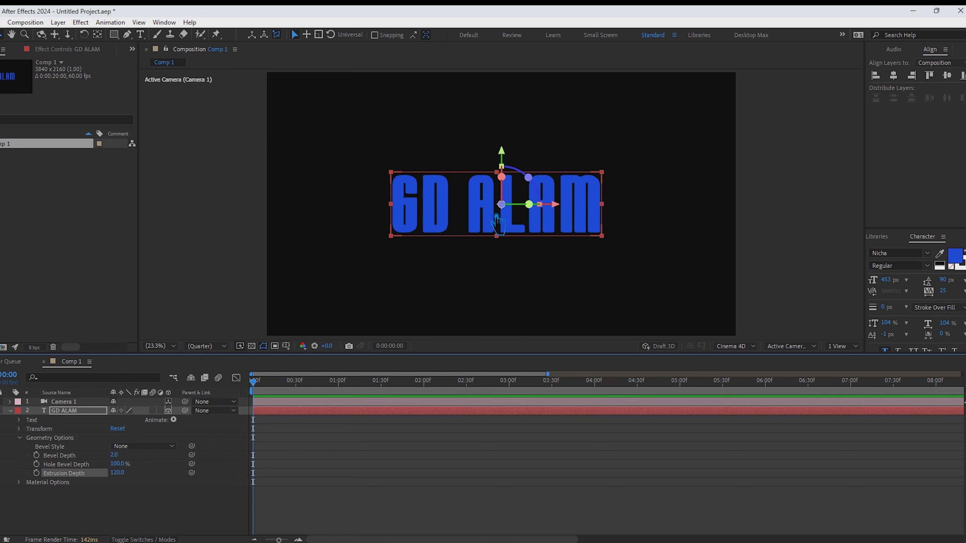
{"action": "left_click_drag", "start_coordinate": [496, 216], "coordinate": [487, 211]}
{"action": "key", "text": "ctrl+z"}
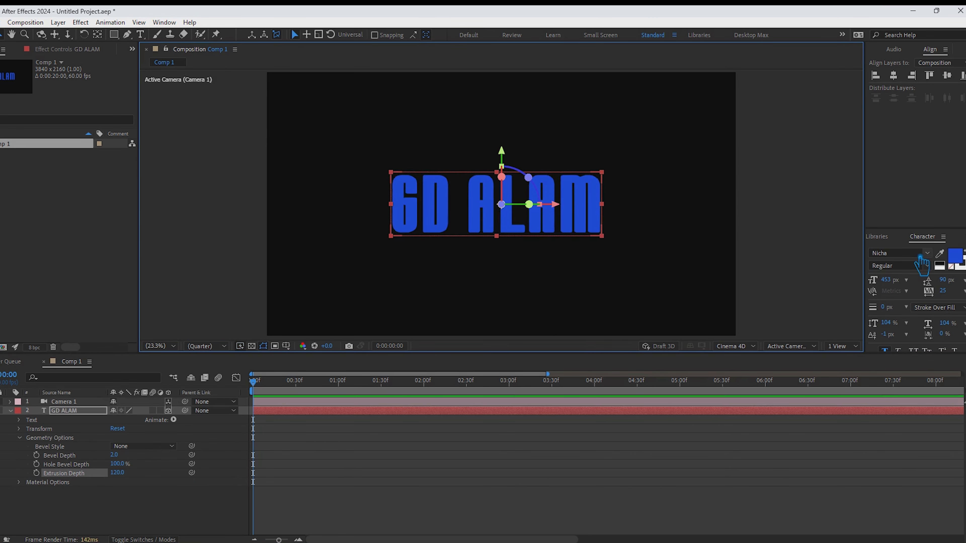
Step: Change the title's font to Objective and pick a heavier font style
{"action": "left_click", "coordinate": [905, 254]}
{"action": "key", "text": "Down"}
{"action": "key", "text": "Down"}
{"action": "key", "text": "Down"}
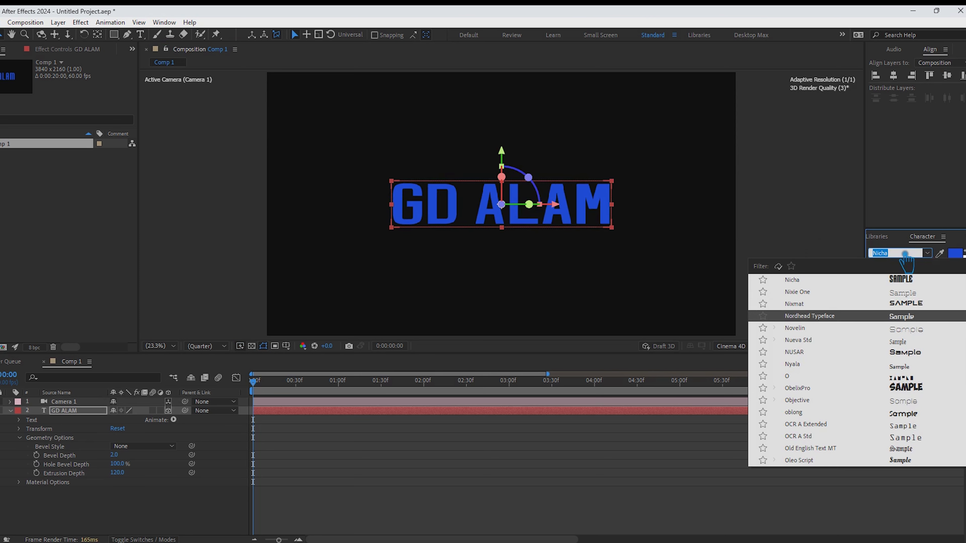
{"action": "key", "text": "Down"}
{"action": "key", "text": "Down"}
{"action": "key", "text": "Down"}
{"action": "key", "text": "Down"}
{"action": "key", "text": "Down"}
{"action": "key", "text": "Down"}
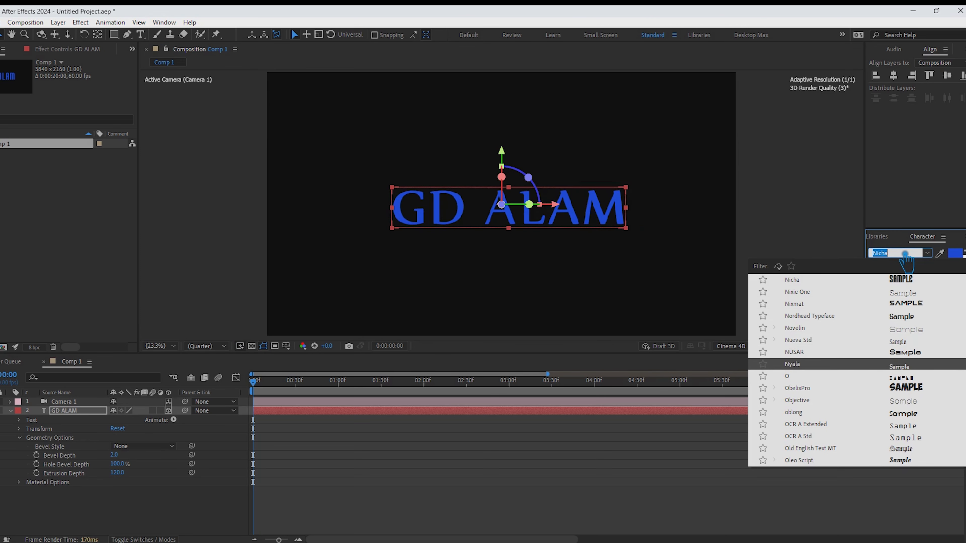
{"action": "key", "text": "Down"}
{"action": "key", "text": "Return"}
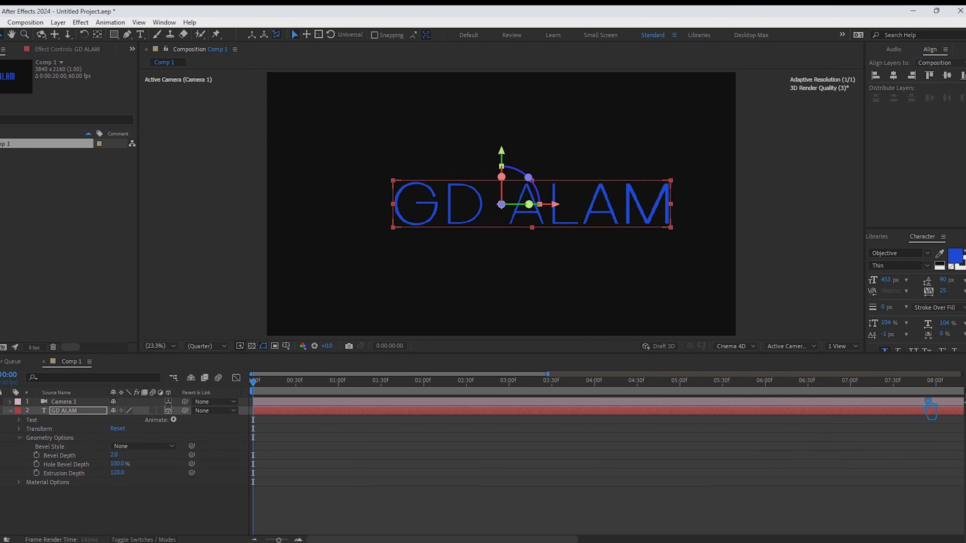
{"action": "left_click", "coordinate": [927, 265]}
{"action": "left_click", "coordinate": [903, 375]}
Step: Set the title's Extrusion Depth to 140 and collapse the layer's properties
{"action": "type", "text": "140"}
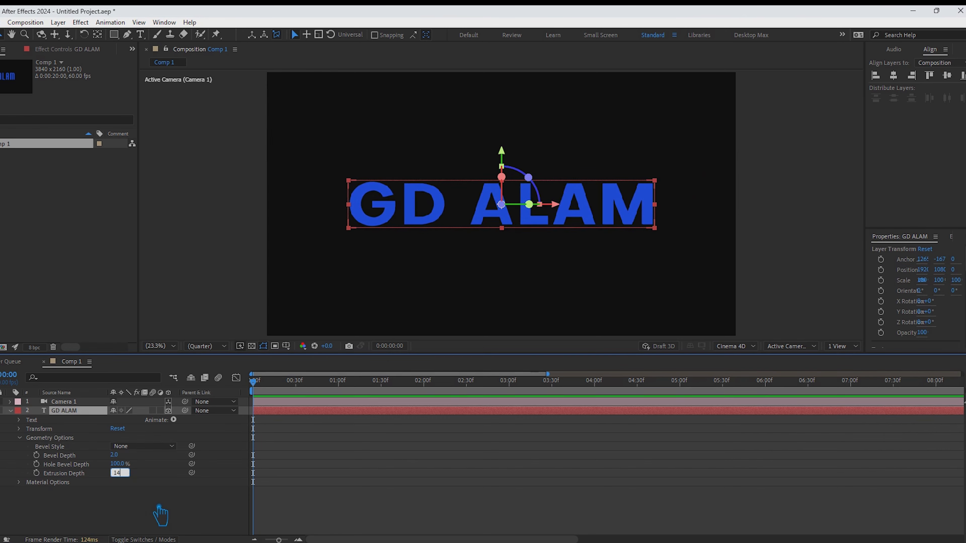
{"action": "key", "text": "Return"}
{"action": "right_click", "coordinate": [161, 507]}
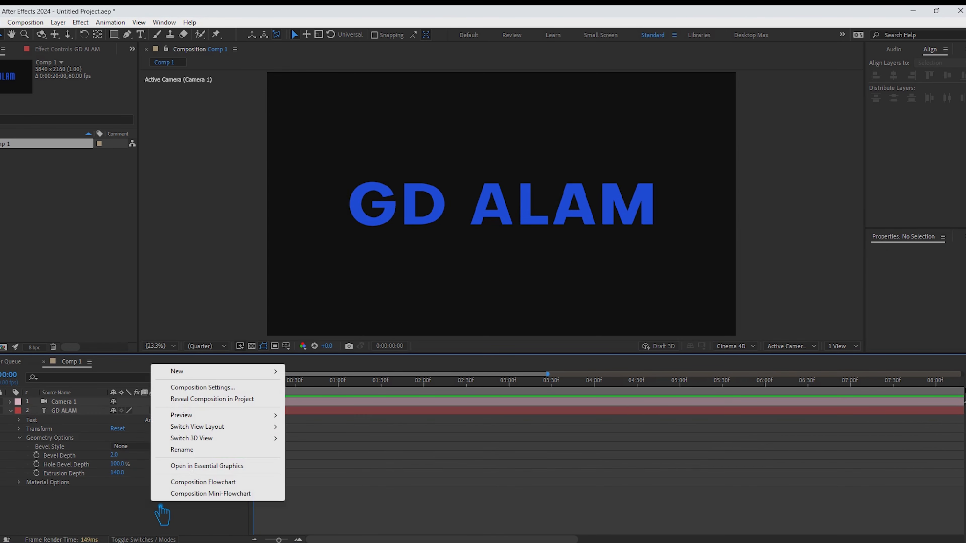
{"action": "left_click", "coordinate": [10, 411]}
Step: Add a new light layer to the composition with the light type Parallel
{"action": "right_click", "coordinate": [122, 466]}
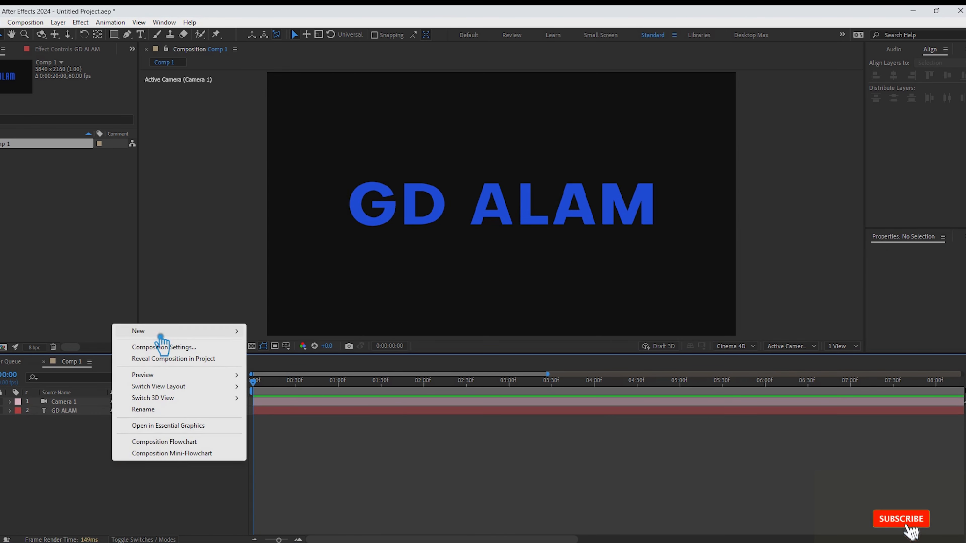
{"action": "mouse_move", "coordinate": [222, 331]}
{"action": "left_click", "coordinate": [308, 370]}
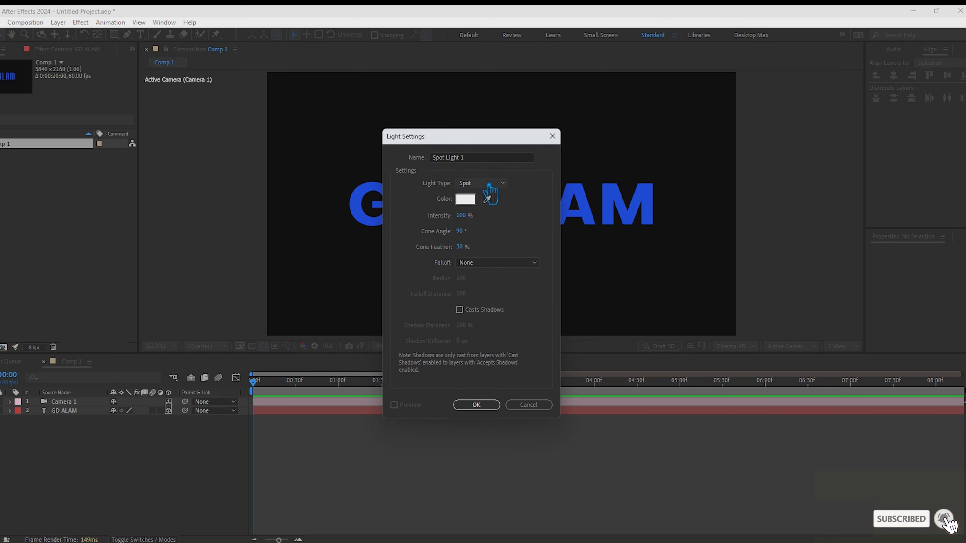
{"action": "left_click", "coordinate": [481, 184]}
{"action": "left_click", "coordinate": [475, 186]}
{"action": "left_click", "coordinate": [476, 405]}
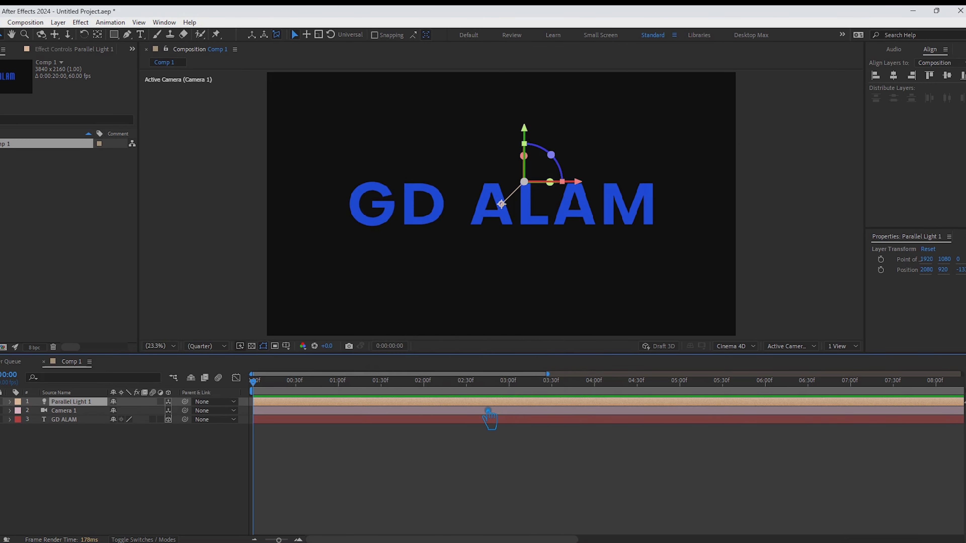
Step: Orbit the camera slightly so the extruded title is seen at an angle
{"action": "left_click", "coordinate": [81, 420]}
{"action": "left_click_drag", "start_coordinate": [585, 217], "coordinate": [583, 231]}
{"action": "left_click", "coordinate": [384, 319]}
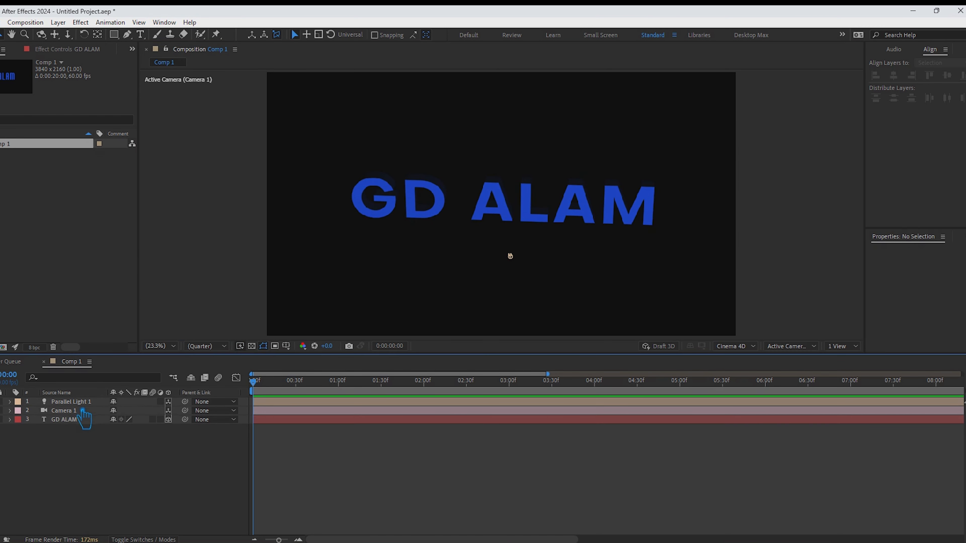
Step: Select the Parallel Light 1 layer and display the composition in a two-view layout
{"action": "left_click", "coordinate": [80, 402]}
{"action": "left_click", "coordinate": [843, 346]}
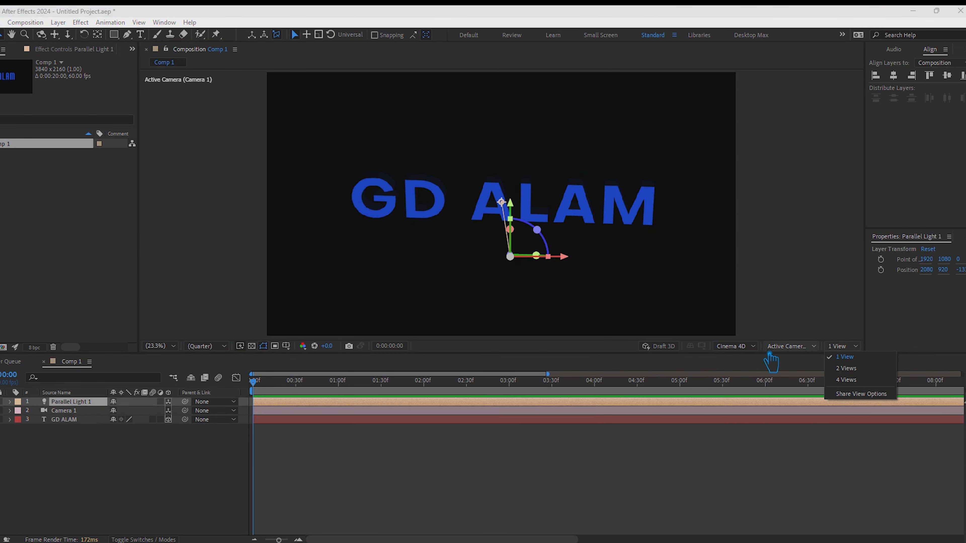
{"action": "left_click", "coordinate": [860, 369]}
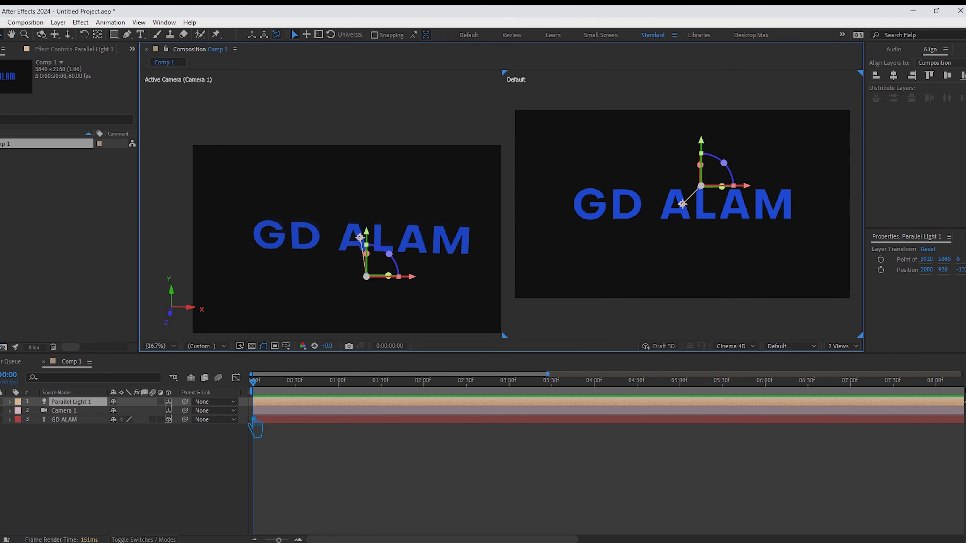
Step: Move Parallel Light 1 to the lower-left corner of the composition frame, below the title
{"action": "scroll", "coordinate": [402, 297], "scroll_direction": "down", "scroll_amount": 3}
{"action": "left_click", "coordinate": [126, 408]}
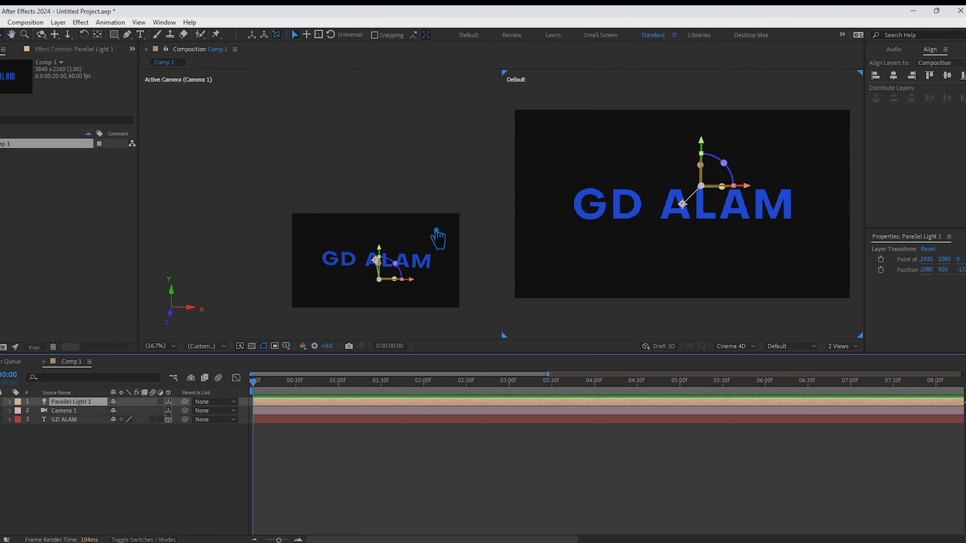
{"action": "left_click_drag", "start_coordinate": [423, 296], "coordinate": [303, 294]}
{"action": "left_click_drag", "start_coordinate": [304, 254], "coordinate": [321, 279]}
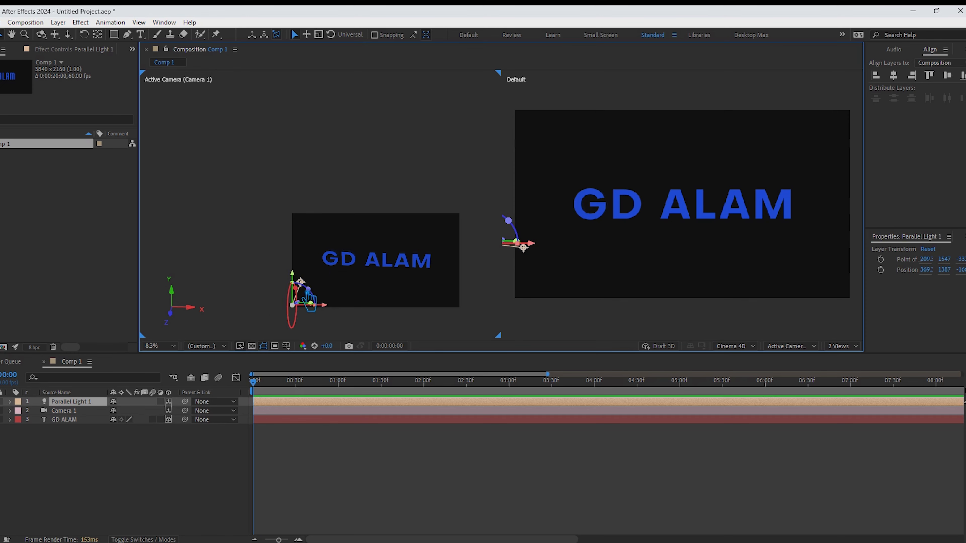
Step: Aim Parallel Light 1 by moving its point of interest onto the letter D of the title, and nudge the light's position
{"action": "scroll", "coordinate": [308, 293], "scroll_direction": "up", "scroll_amount": 1}
{"action": "left_click_drag", "start_coordinate": [383, 283], "coordinate": [374, 171]}
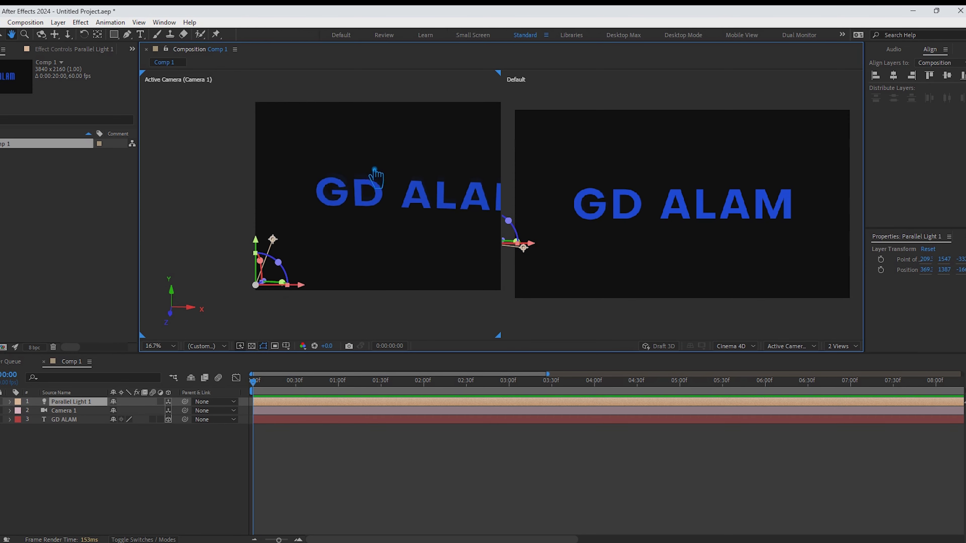
{"action": "key", "text": "v"}
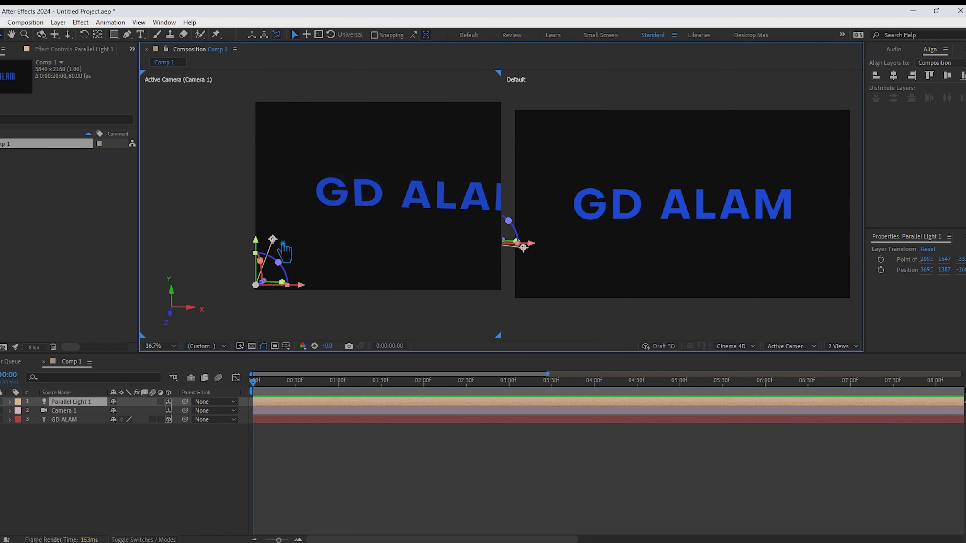
{"action": "left_click_drag", "start_coordinate": [273, 239], "coordinate": [376, 193]}
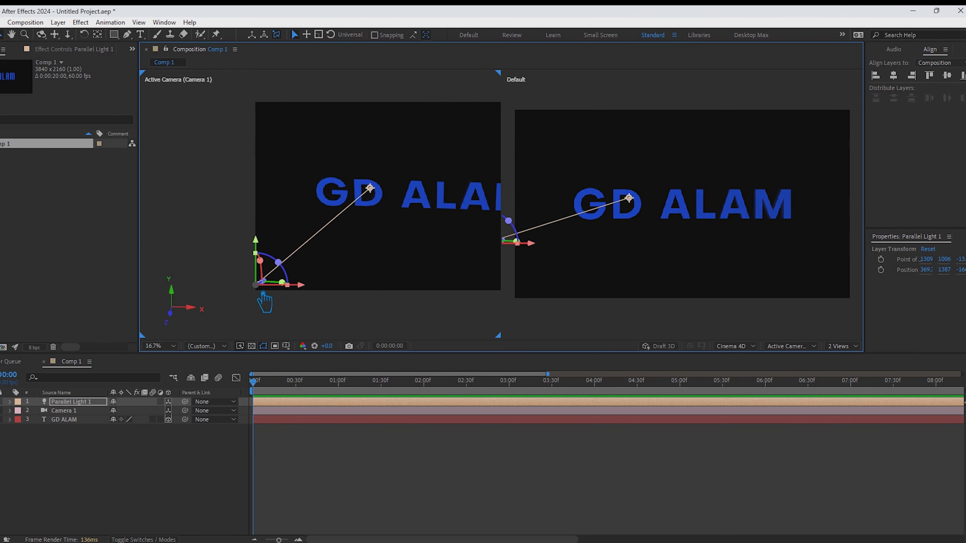
{"action": "left_click_drag", "start_coordinate": [256, 286], "coordinate": [258, 288]}
{"action": "left_click", "coordinate": [87, 402]}
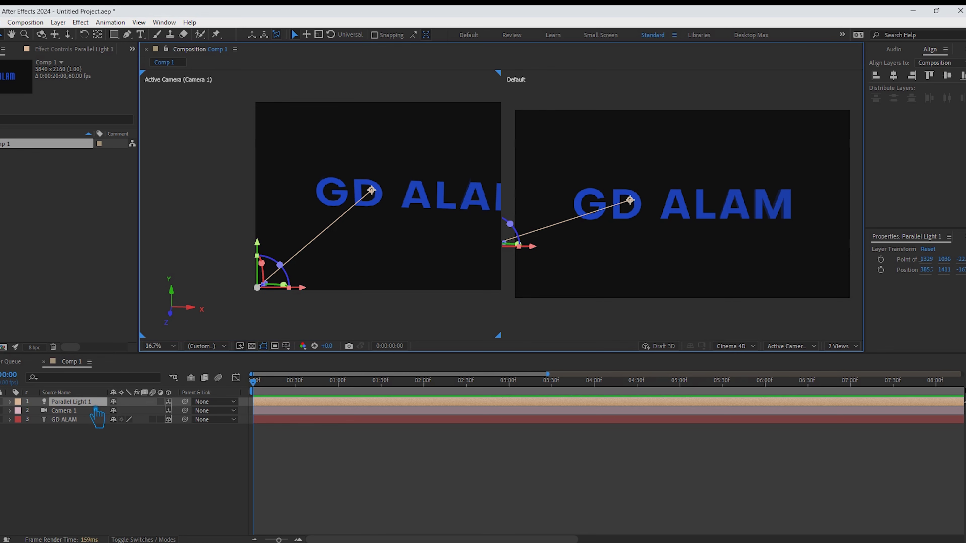
Step: Duplicate Parallel Light 1, move the copy to the frame's lower-right corner, and aim its point of interest at the title's second A
{"action": "key", "text": "ctrl+d"}
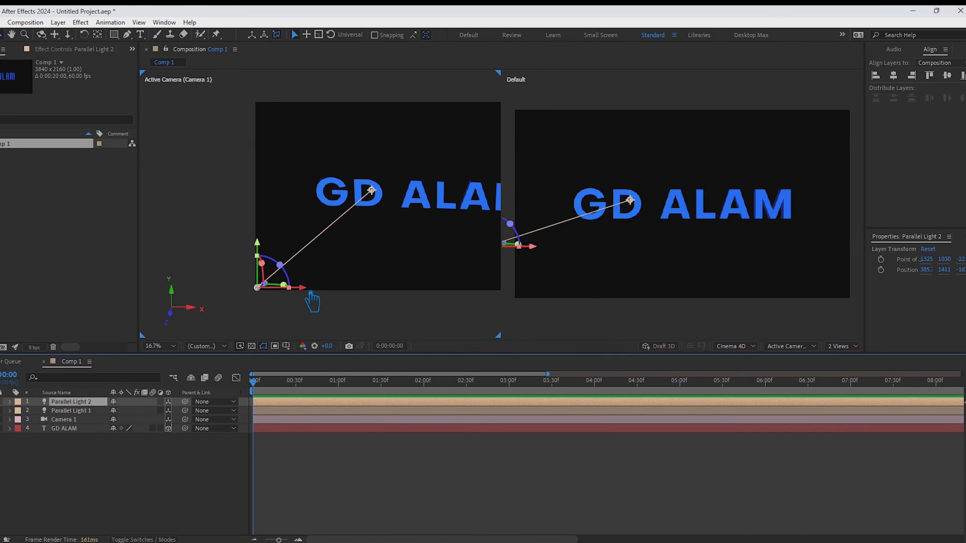
{"action": "scroll", "coordinate": [342, 315], "scroll_direction": "down", "scroll_amount": 2}
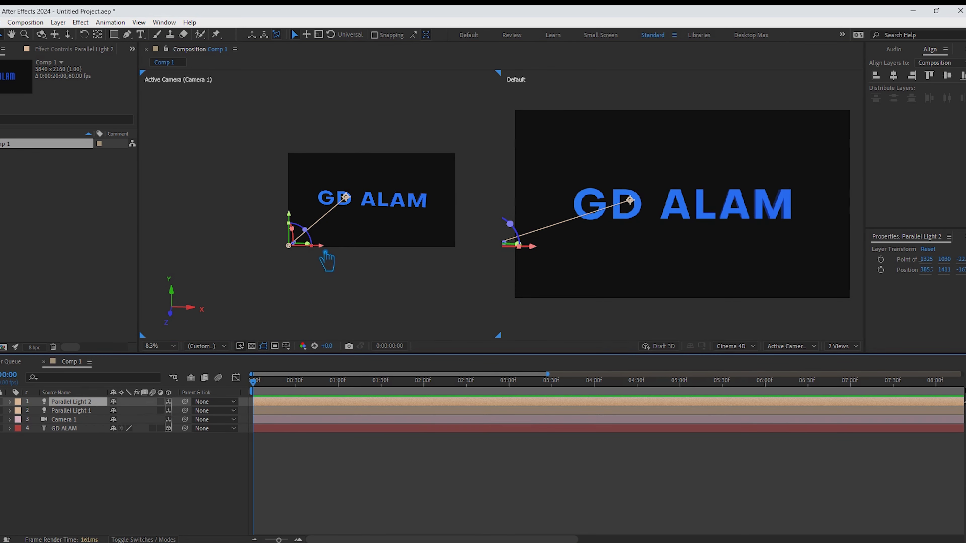
{"action": "left_click_drag", "start_coordinate": [323, 254], "coordinate": [496, 266]}
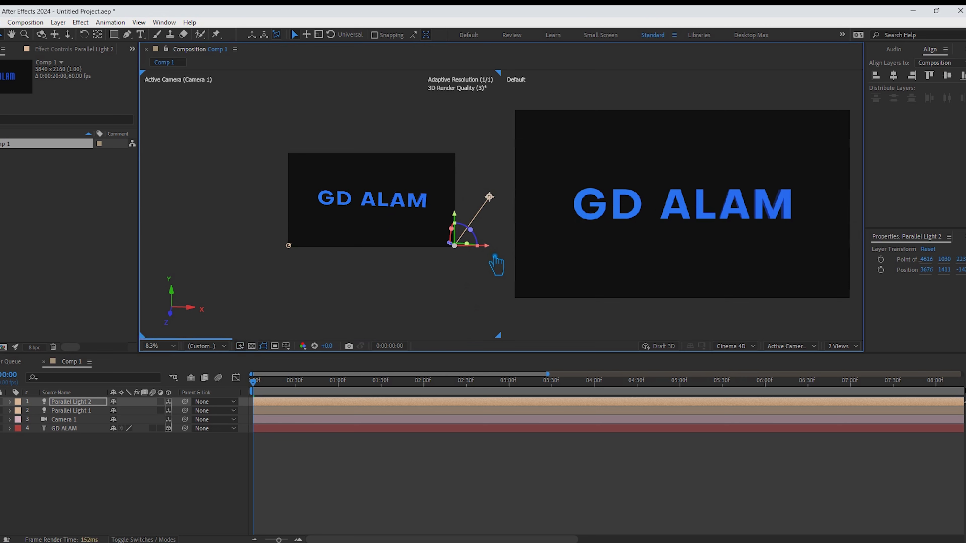
{"action": "left_click_drag", "start_coordinate": [490, 197], "coordinate": [400, 195]}
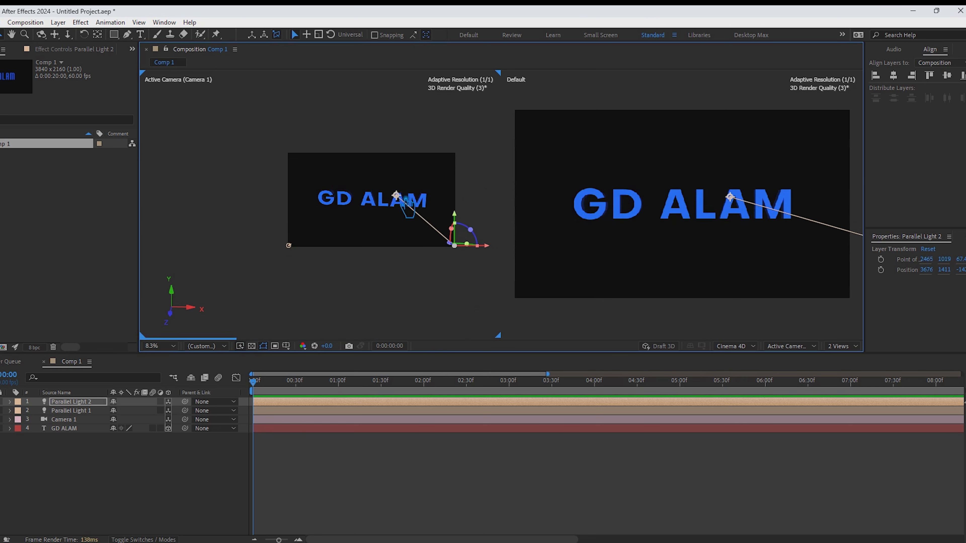
{"action": "left_click", "coordinate": [88, 469]}
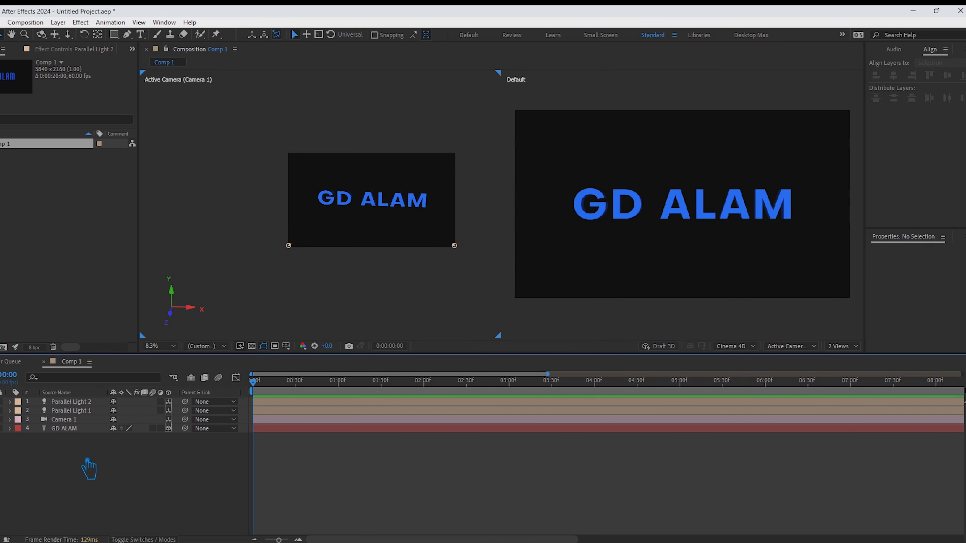
Step: Show the character settings for the title text layer and change its fill to a brighter blue
{"action": "left_click", "coordinate": [83, 429]}
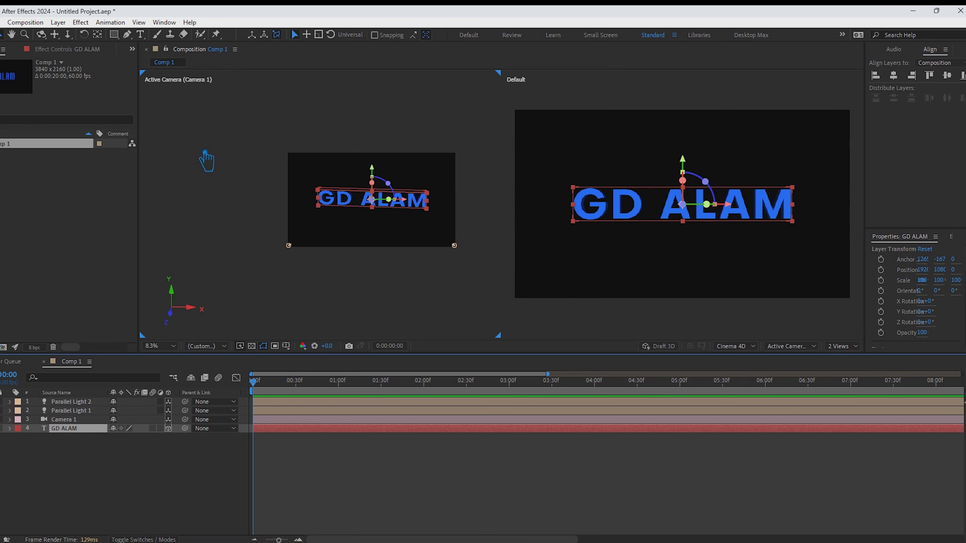
{"action": "left_click", "coordinate": [168, 23]}
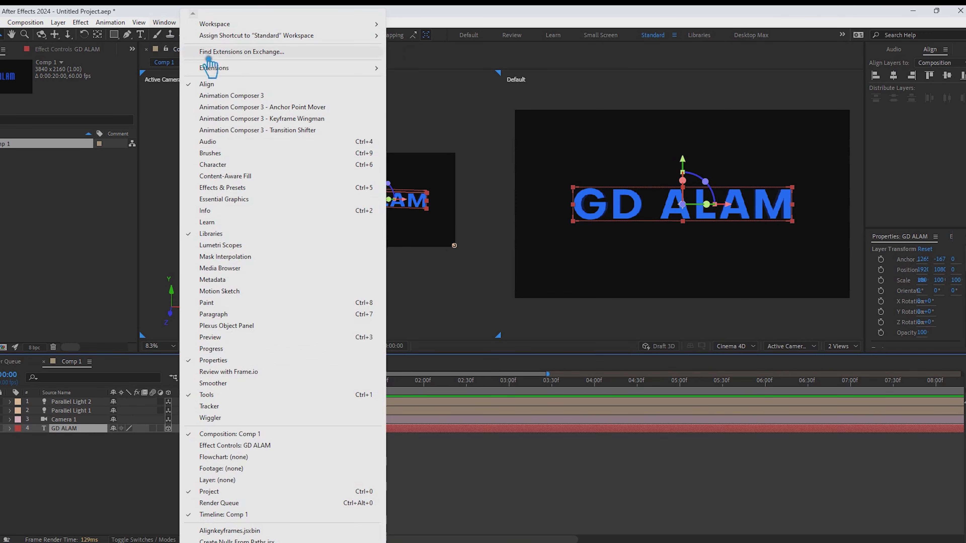
{"action": "left_click", "coordinate": [235, 166]}
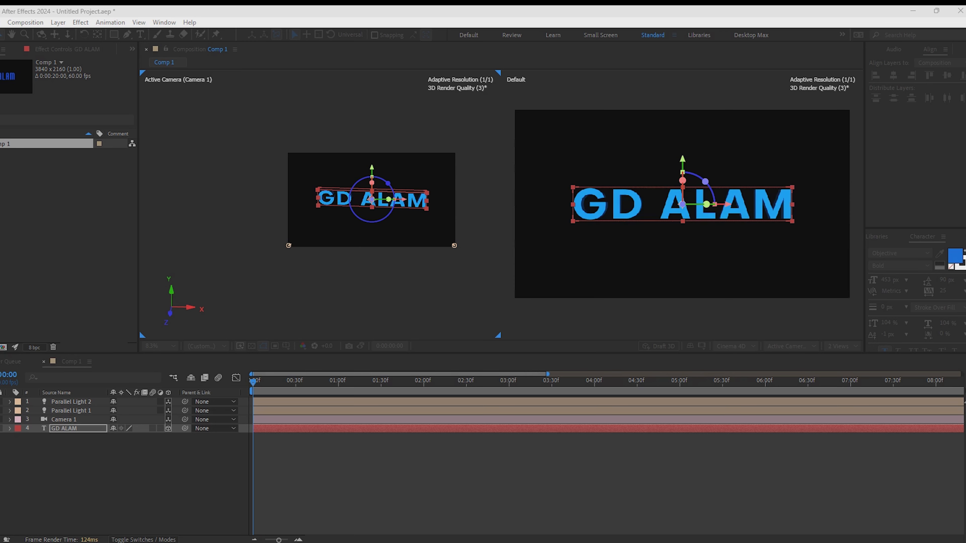
{"action": "left_click", "coordinate": [140, 476]}
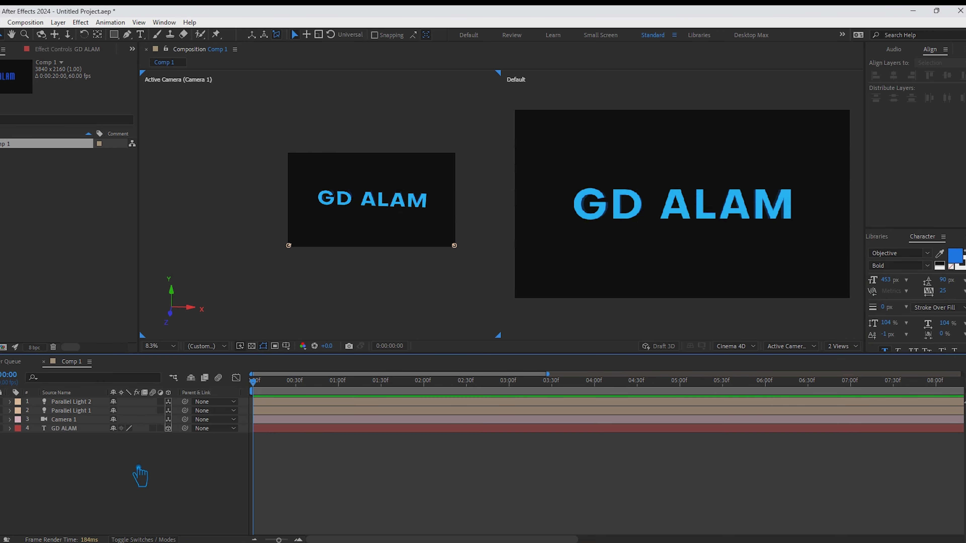
Step: Set the title text layer's Extrusion Depth to 150, with the Default view orbited to show the letters' depth
{"action": "left_click", "coordinate": [679, 220]}
{"action": "scroll", "coordinate": [679, 219], "scroll_direction": "up", "scroll_amount": 3}
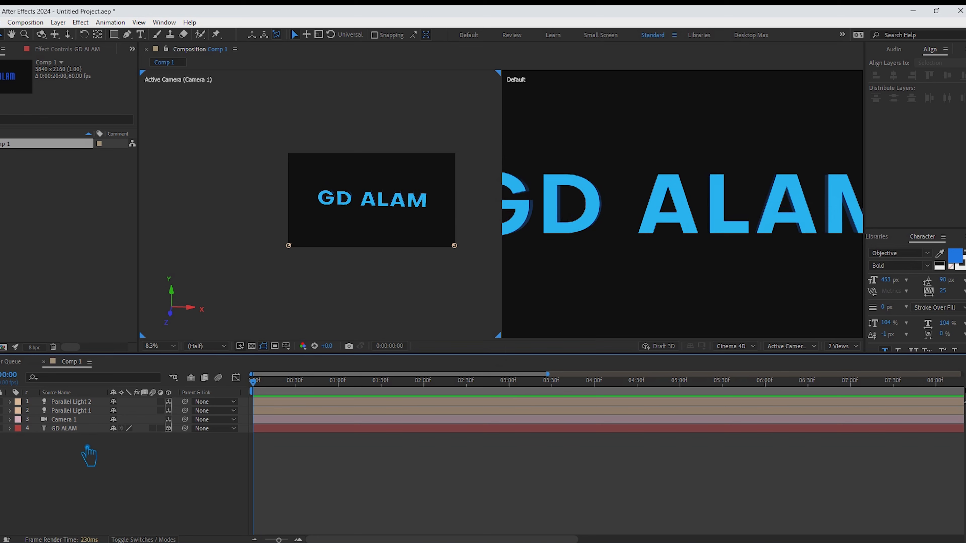
{"action": "left_click", "coordinate": [76, 429]}
{"action": "left_click", "coordinate": [10, 428]}
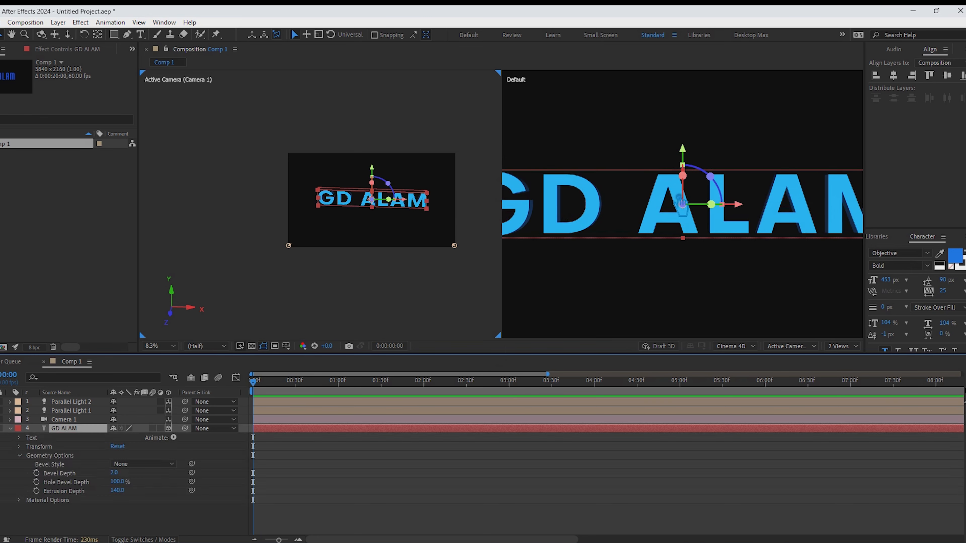
{"action": "left_click_drag", "start_coordinate": [682, 204], "coordinate": [681, 233]}
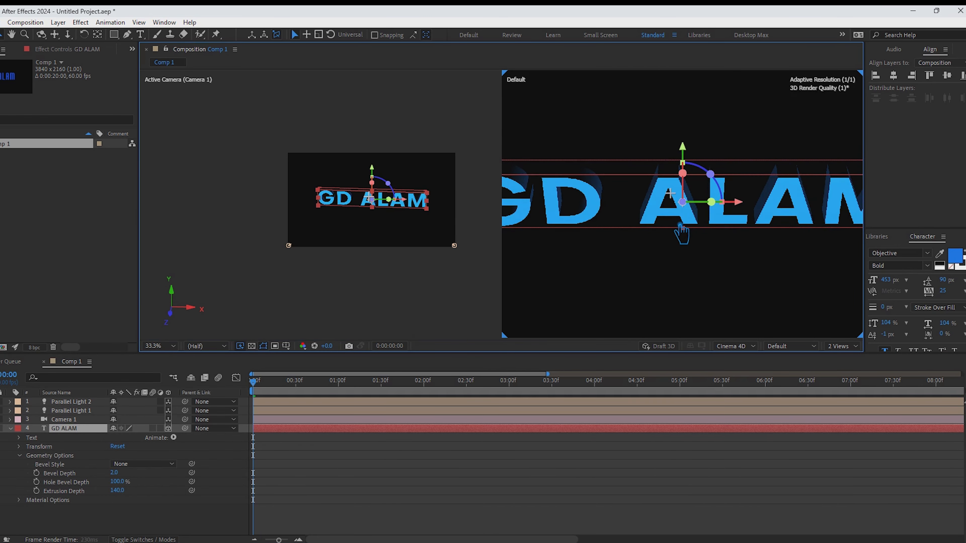
{"action": "left_click", "coordinate": [127, 493]}
{"action": "type", "text": "150"}
{"action": "key", "text": "Return"}
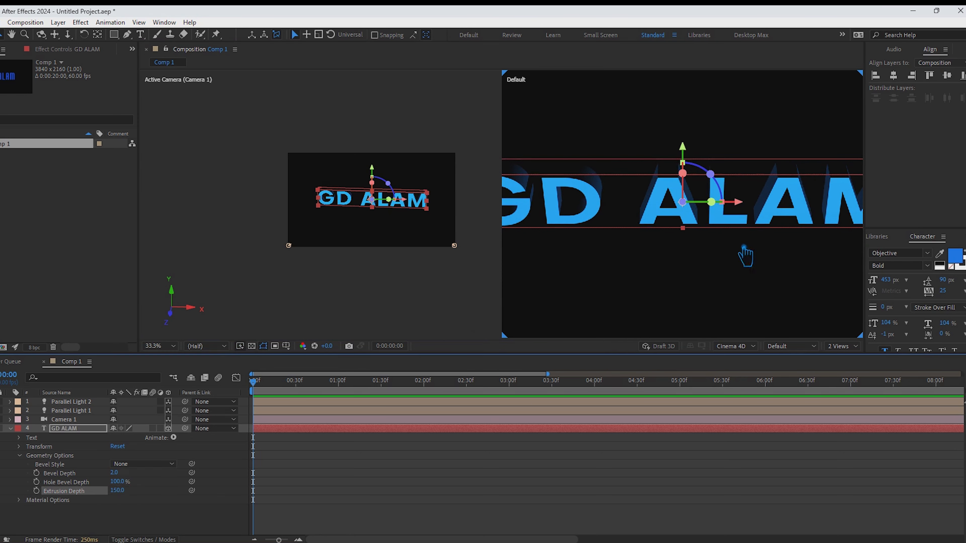
Step: Duplicate Parallel Light 2, move the copy to the bottom centre of the frame, and aim it at the title's first A
{"action": "left_click", "coordinate": [466, 252]}
{"action": "key", "text": "ctrl+d"}
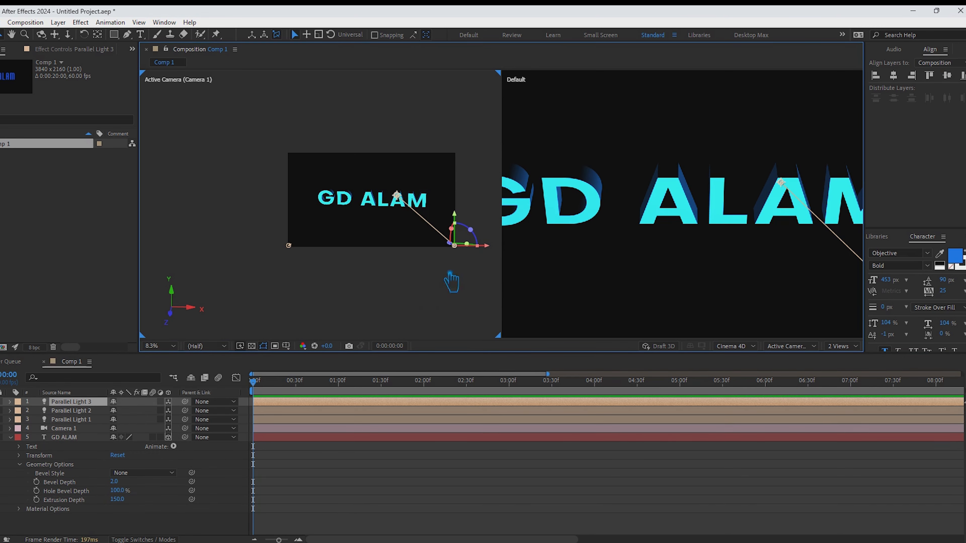
{"action": "left_click_drag", "start_coordinate": [493, 253], "coordinate": [366, 270]}
{"action": "left_click_drag", "start_coordinate": [315, 195], "coordinate": [380, 209]}
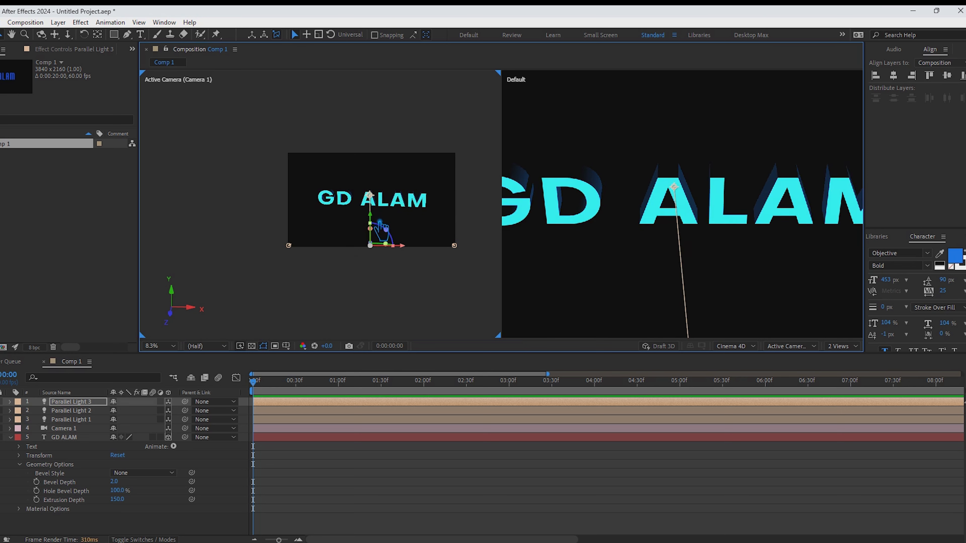
Step: Raise Parallel Light 3 onto the title's first A and place its point of interest just below the letters
{"action": "mouse_move", "coordinate": [382, 228]}
{"action": "left_mouse_down"}
{"action": "mouse_move", "coordinate": [373, 189]}
{"action": "mouse_move", "coordinate": [383, 168]}
{"action": "mouse_move", "coordinate": [380, 227]}
{"action": "left_mouse_up"}
{"action": "left_click", "coordinate": [374, 202]}
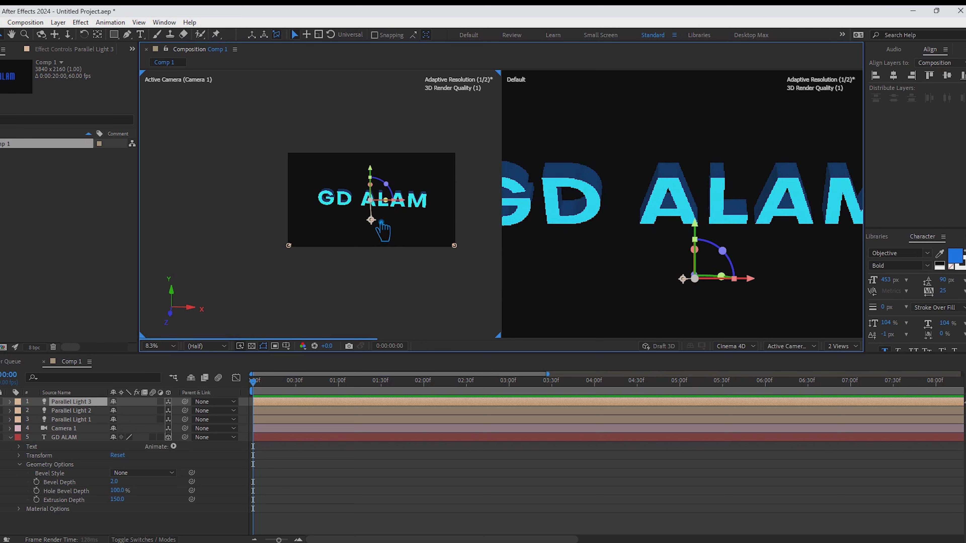
{"action": "left_click", "coordinate": [330, 269]}
{"action": "scroll", "coordinate": [330, 268], "scroll_direction": "up", "scroll_amount": 4}
{"action": "scroll", "coordinate": [410, 217], "scroll_direction": "down", "scroll_amount": 3}
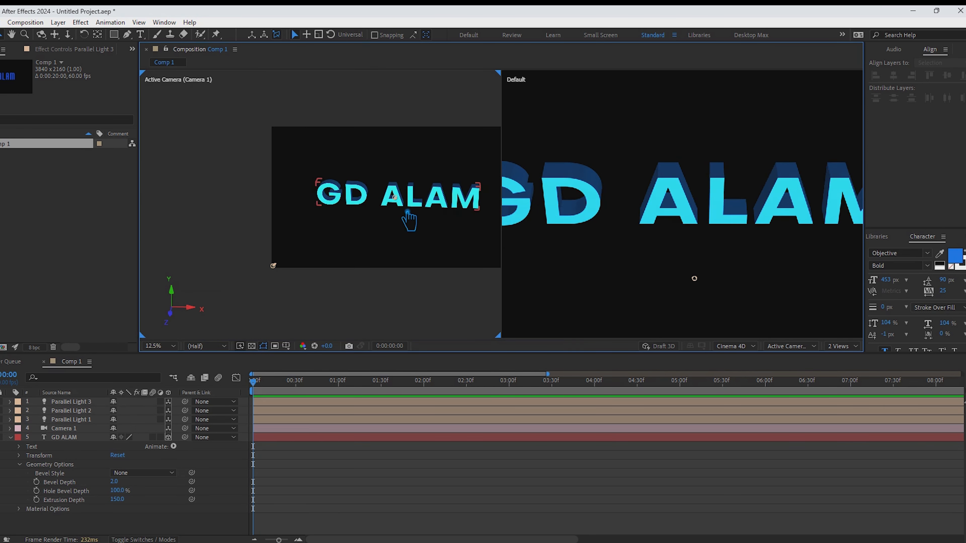
Step: Collapse the title layer's properties and switch the composition to a one-view layout
{"action": "left_click", "coordinate": [10, 437]}
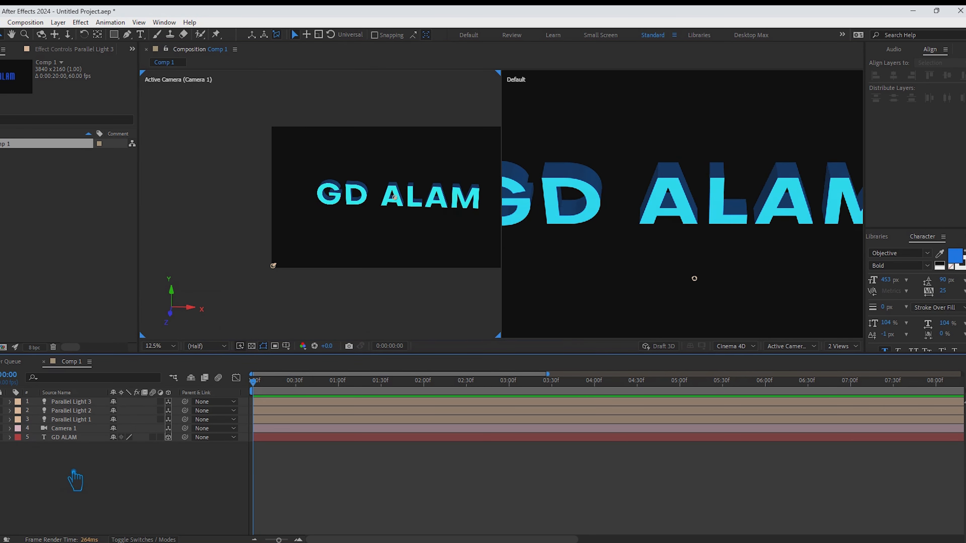
{"action": "left_click_drag", "start_coordinate": [457, 286], "coordinate": [403, 287]}
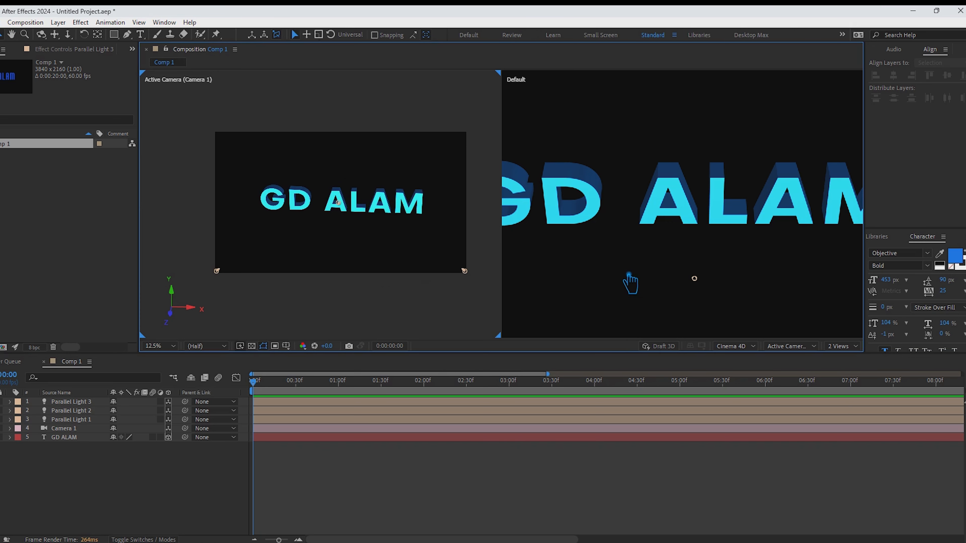
{"action": "scroll", "coordinate": [629, 282], "scroll_direction": "down", "scroll_amount": 3}
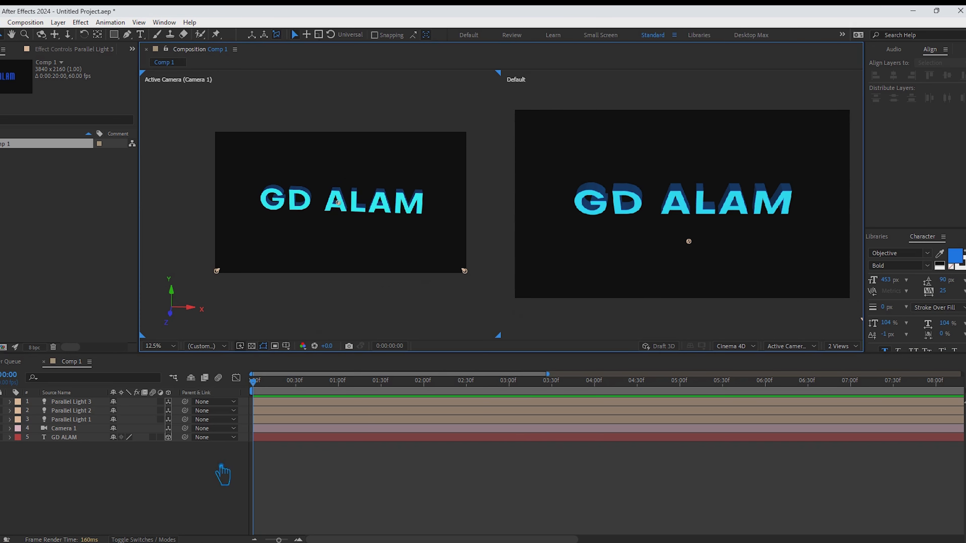
{"action": "left_click", "coordinate": [222, 465]}
{"action": "left_click", "coordinate": [854, 359]}
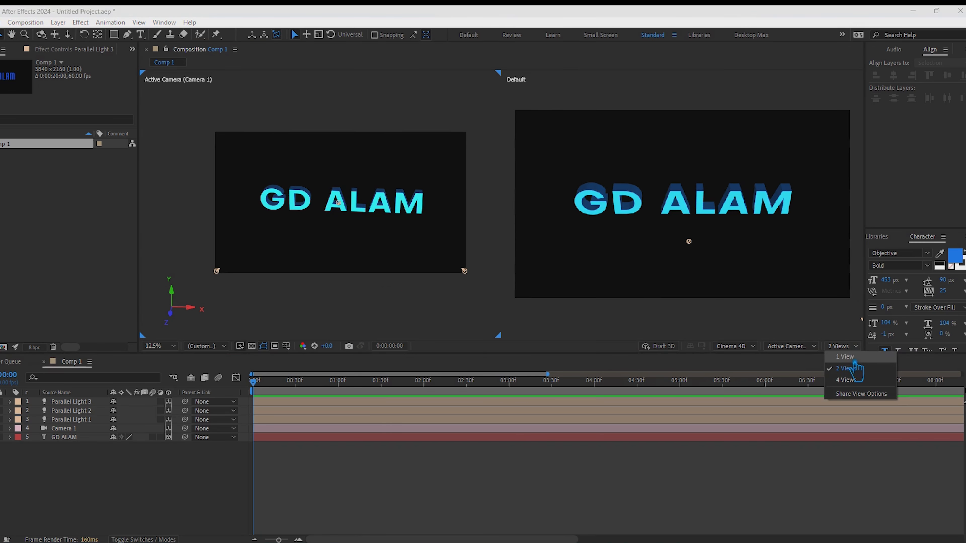
{"action": "left_click", "coordinate": [852, 371]}
{"action": "scroll", "coordinate": [668, 211], "scroll_direction": "up", "scroll_amount": 3}
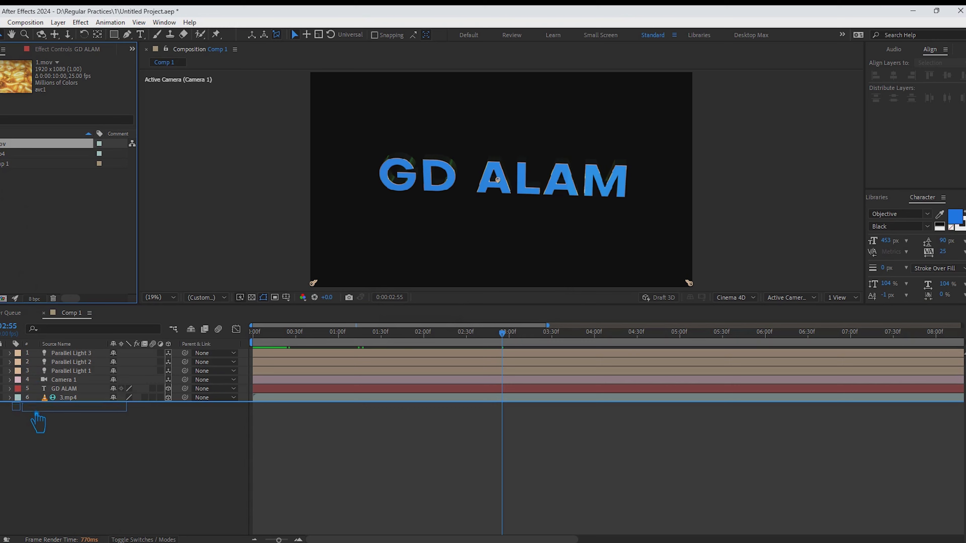
Step: Add 1.mov to the timeline below the 3.mp4 layer and set its scale to 200%
{"action": "left_click_drag", "start_coordinate": [38, 422], "coordinate": [42, 418]}
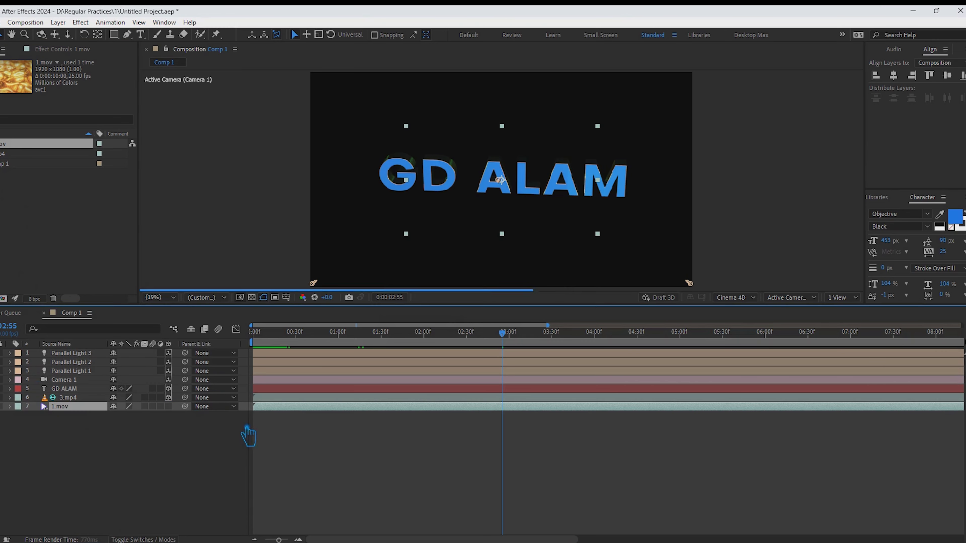
{"action": "key", "text": "s"}
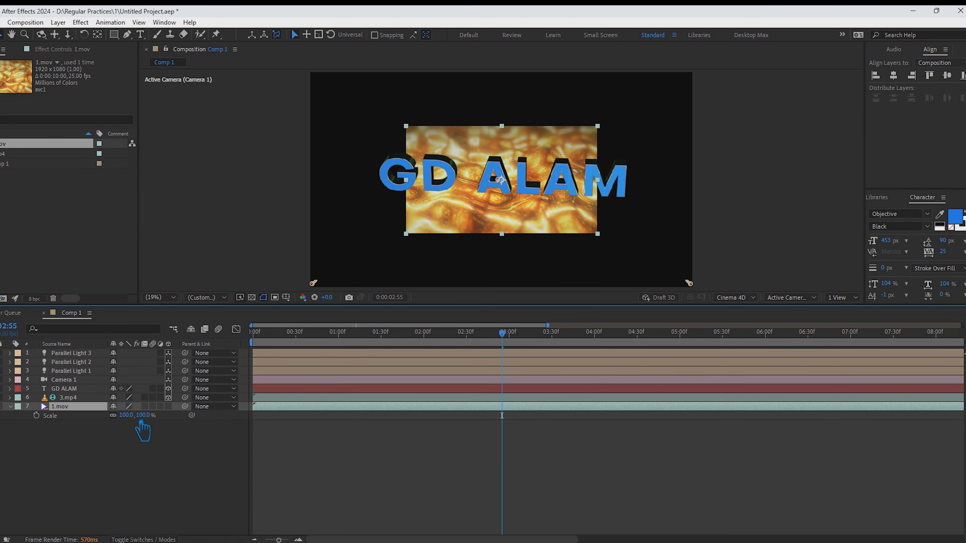
{"action": "type", "text": "200"}
{"action": "key", "text": "Return"}
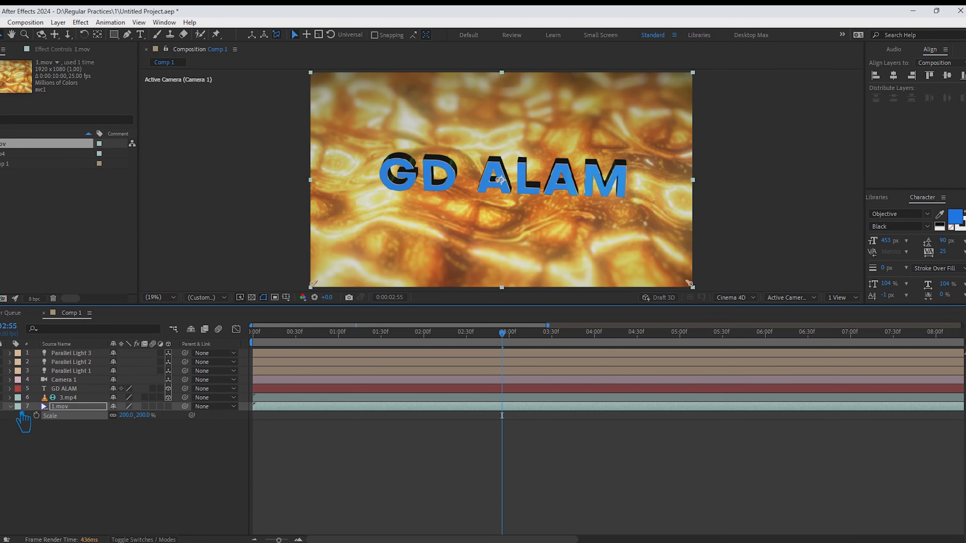
Step: Collapse the 1.mov layer's scale property and convert the layer into an environment layer
{"action": "key", "text": "s"}
{"action": "right_click", "coordinate": [270, 407]}
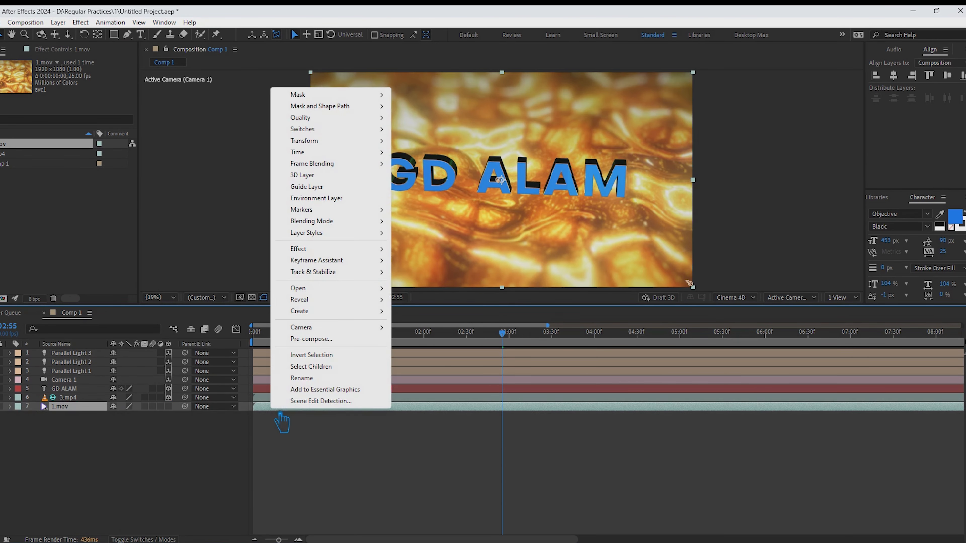
{"action": "left_click", "coordinate": [344, 198]}
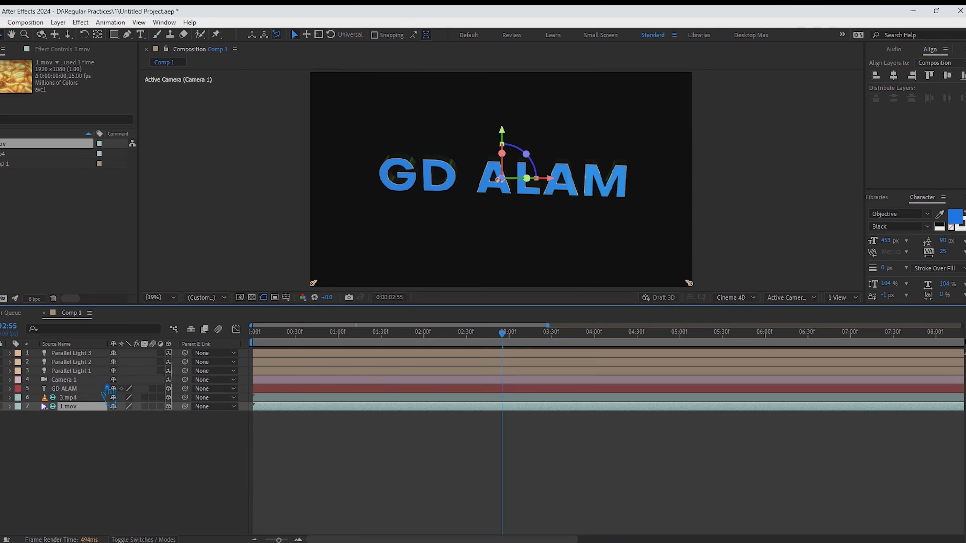
Step: Select Parallel Light 3 and move its point of interest up to the lower part of the title's first A
{"action": "left_click", "coordinate": [76, 354]}
{"action": "left_click", "coordinate": [509, 231]}
{"action": "left_click", "coordinate": [509, 184]}
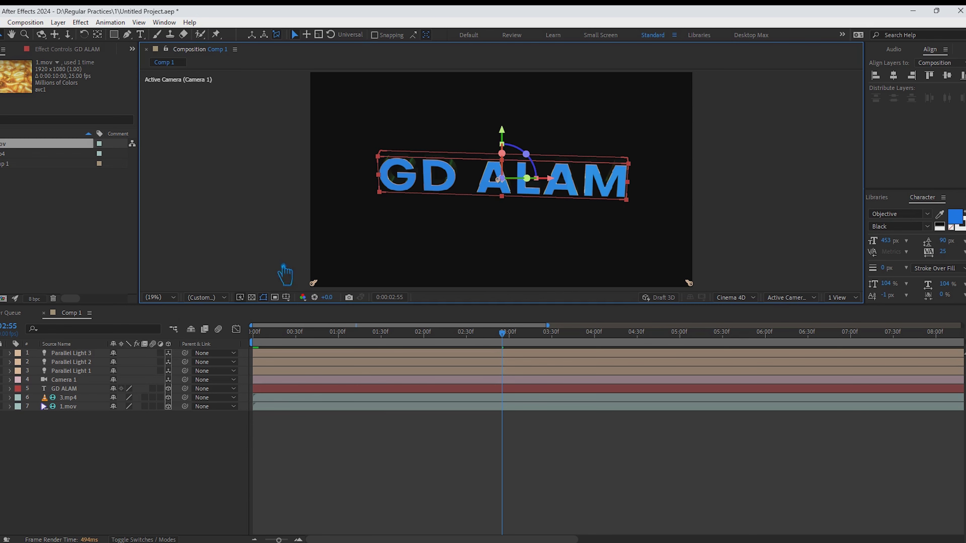
{"action": "left_click", "coordinate": [92, 355]}
{"action": "left_click_drag", "start_coordinate": [502, 228], "coordinate": [508, 200]}
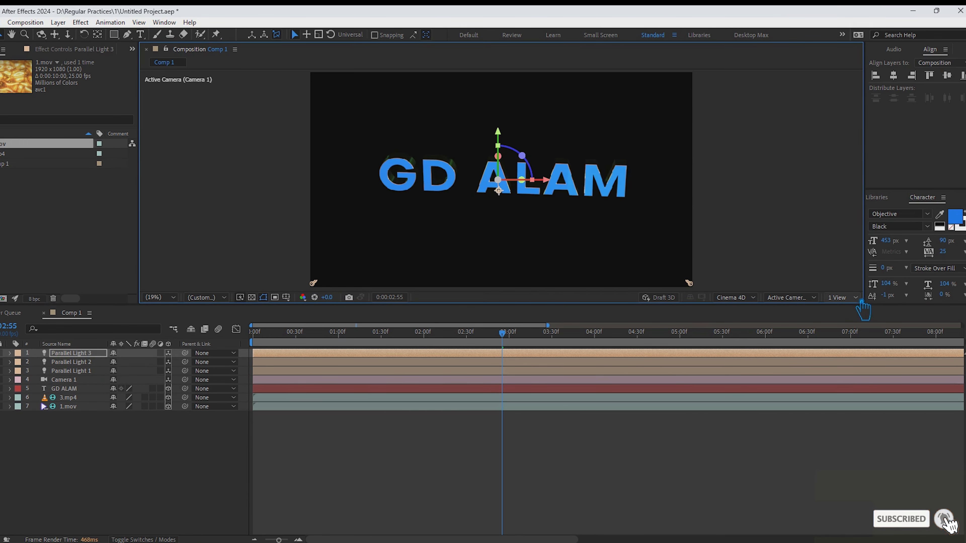
Step: Display two views and move Parallel Light 3 above the title, aiming its point of interest down at the first A
{"action": "left_click", "coordinate": [842, 297]}
{"action": "left_click", "coordinate": [847, 325]}
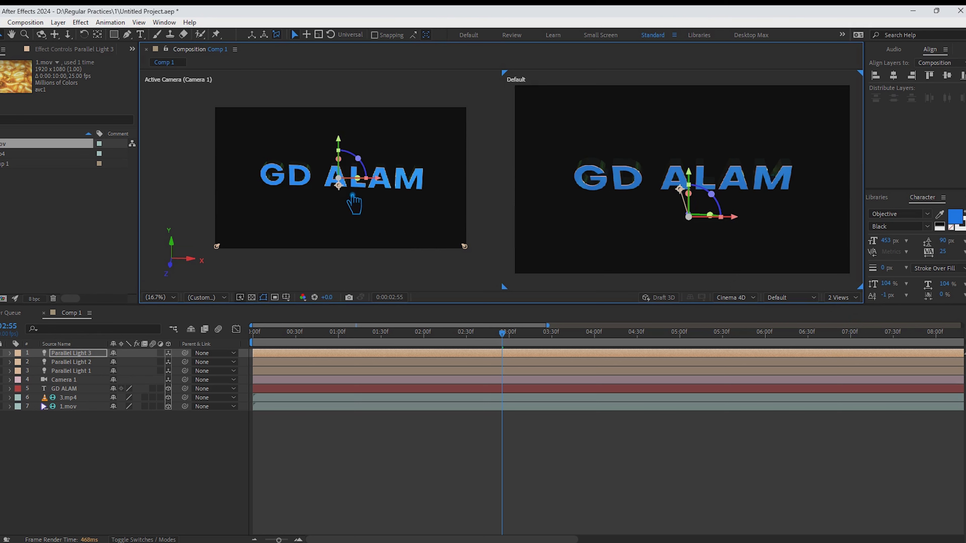
{"action": "mouse_move", "coordinate": [690, 194]}
{"action": "left_mouse_down"}
{"action": "mouse_move", "coordinate": [686, 150]}
{"action": "mouse_move", "coordinate": [689, 135]}
{"action": "mouse_move", "coordinate": [696, 149]}
{"action": "mouse_move", "coordinate": [704, 141]}
{"action": "mouse_move", "coordinate": [703, 77]}
{"action": "mouse_move", "coordinate": [693, 182]}
{"action": "left_mouse_up"}
{"action": "left_click", "coordinate": [689, 128]}
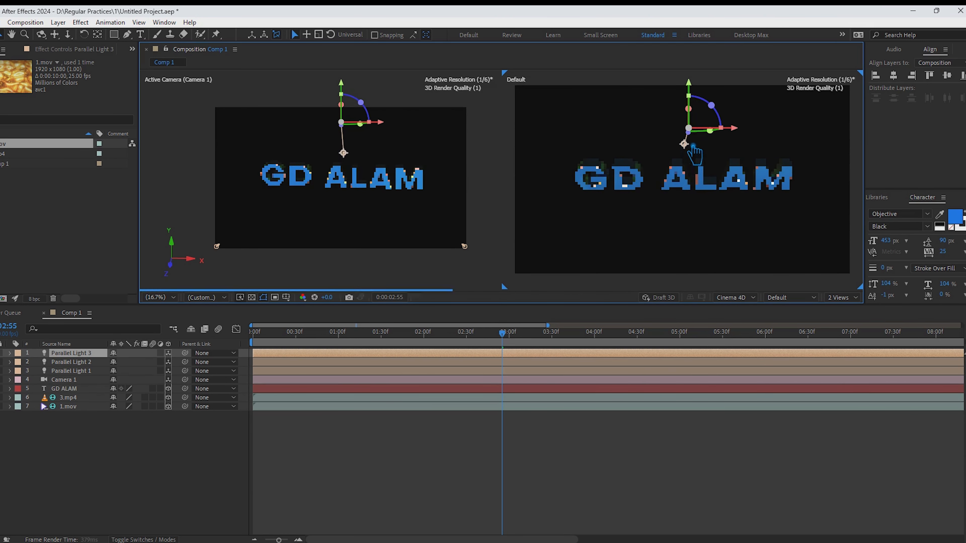
Step: Set the Radius of Parallel Light 3 to 634 in its light options
{"action": "left_click", "coordinate": [10, 353]}
{"action": "left_click", "coordinate": [19, 371]}
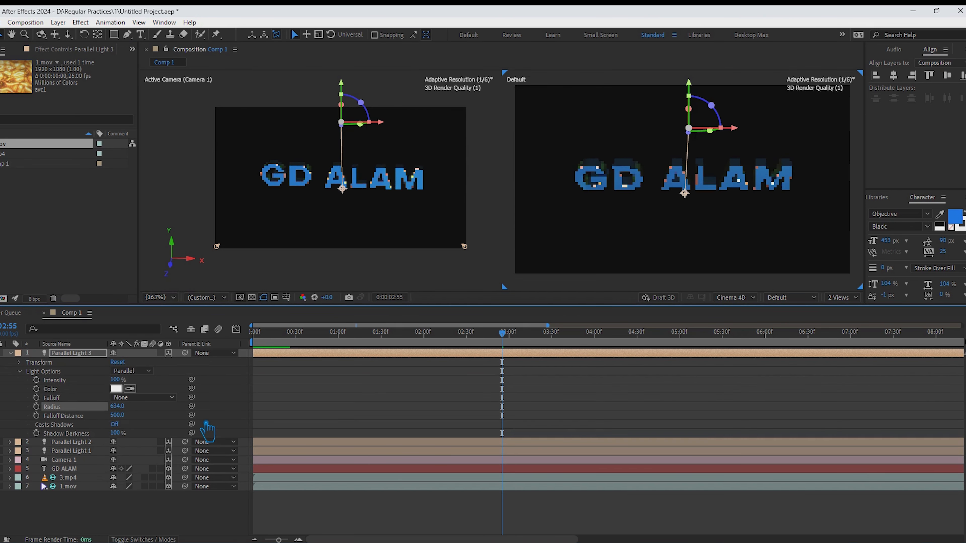
{"action": "left_click", "coordinate": [20, 372]}
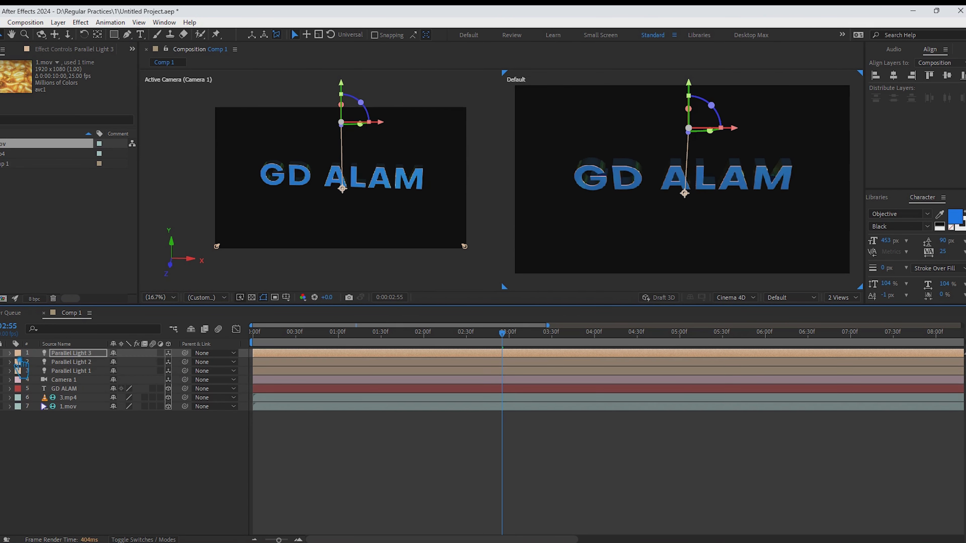
Step: Delete the 3.mp4 environment layer from the composition
{"action": "left_click", "coordinate": [98, 443]}
{"action": "left_click", "coordinate": [72, 398]}
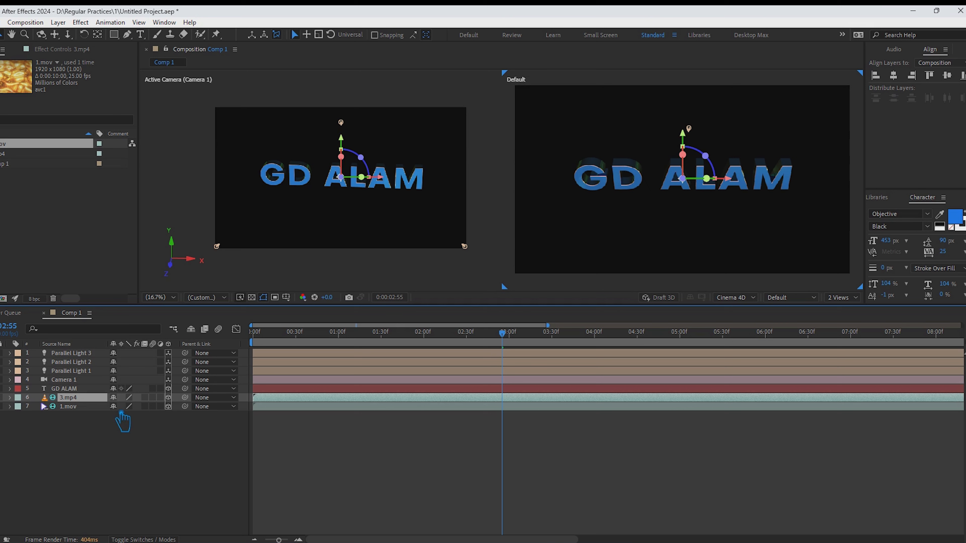
{"action": "key", "text": "Delete"}
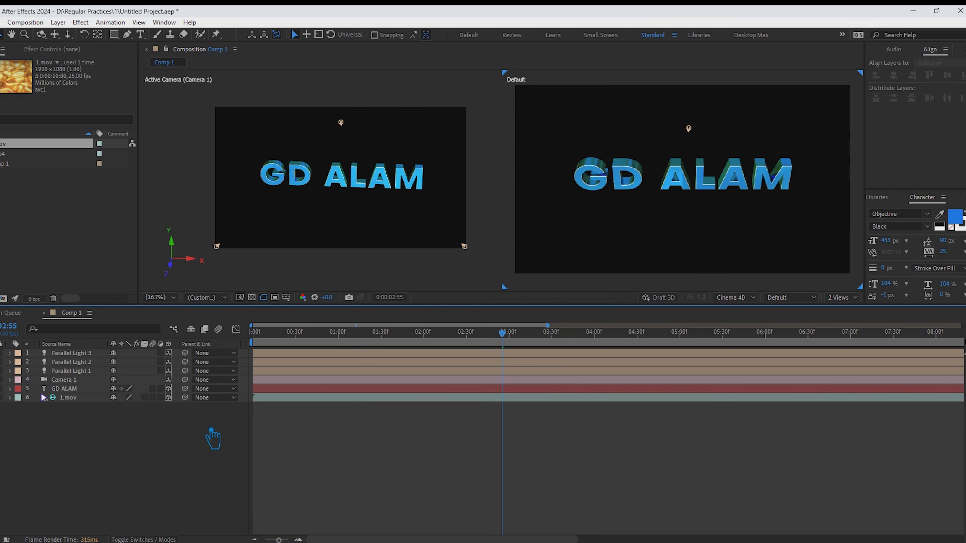
Step: Set Specular Shininess and Specular Intensity to 100% in the title layer's material options
{"action": "left_click", "coordinate": [79, 399]}
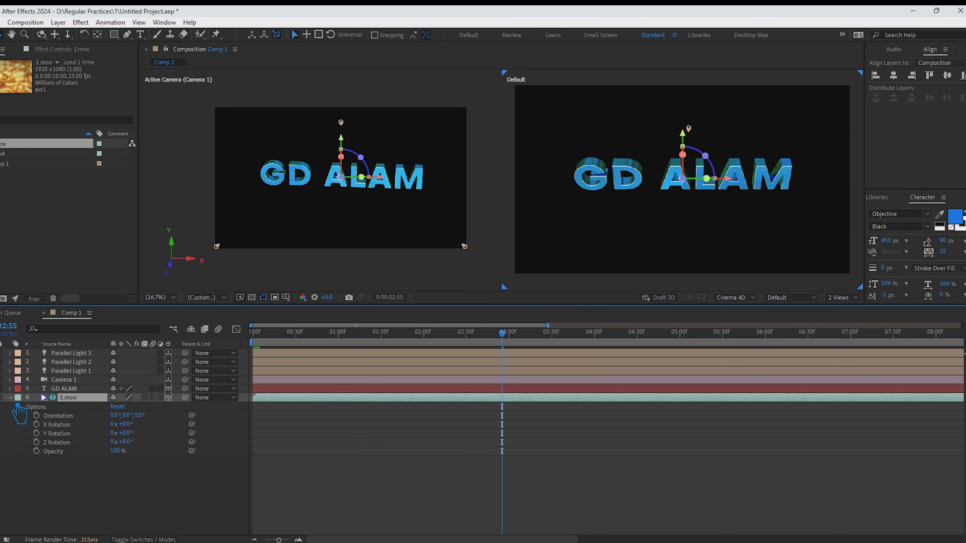
{"action": "left_click", "coordinate": [71, 390]}
{"action": "left_click", "coordinate": [10, 388]}
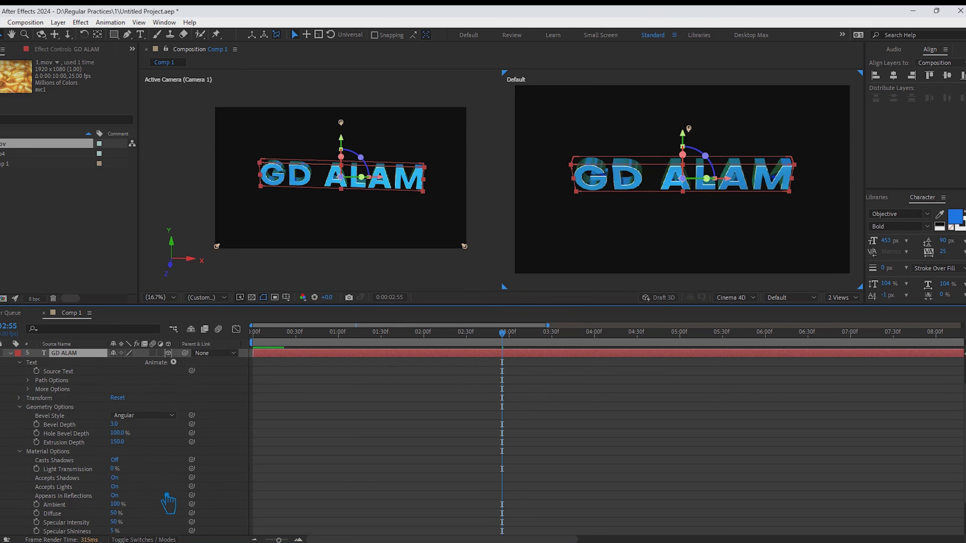
{"action": "scroll", "coordinate": [167, 503], "scroll_direction": "down", "scroll_amount": 3}
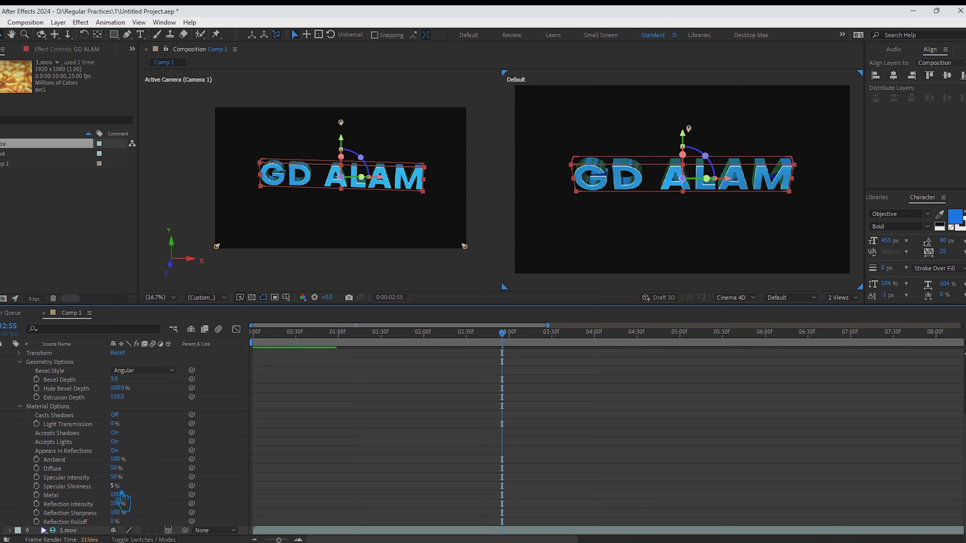
{"action": "left_click_drag", "start_coordinate": [123, 492], "coordinate": [179, 495]}
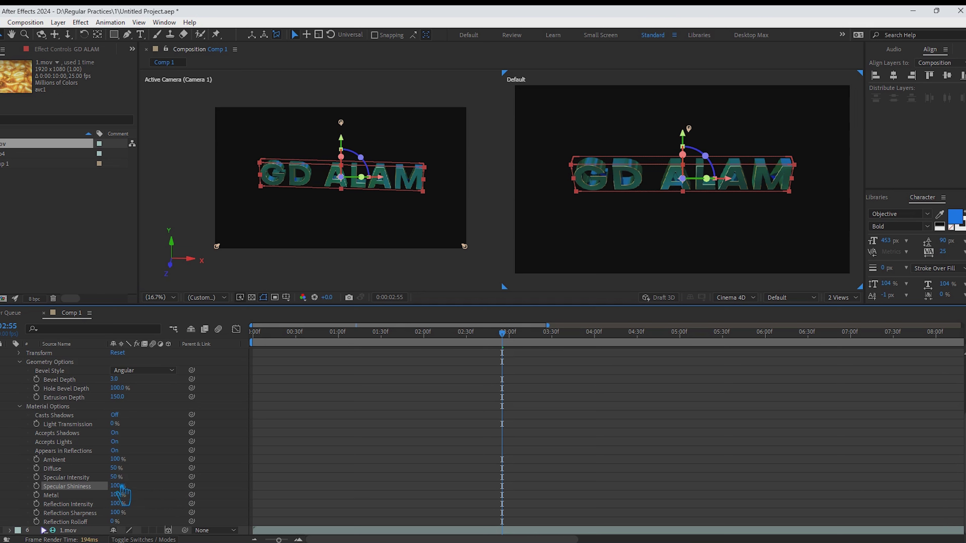
{"action": "left_click_drag", "start_coordinate": [116, 478], "coordinate": [232, 491]}
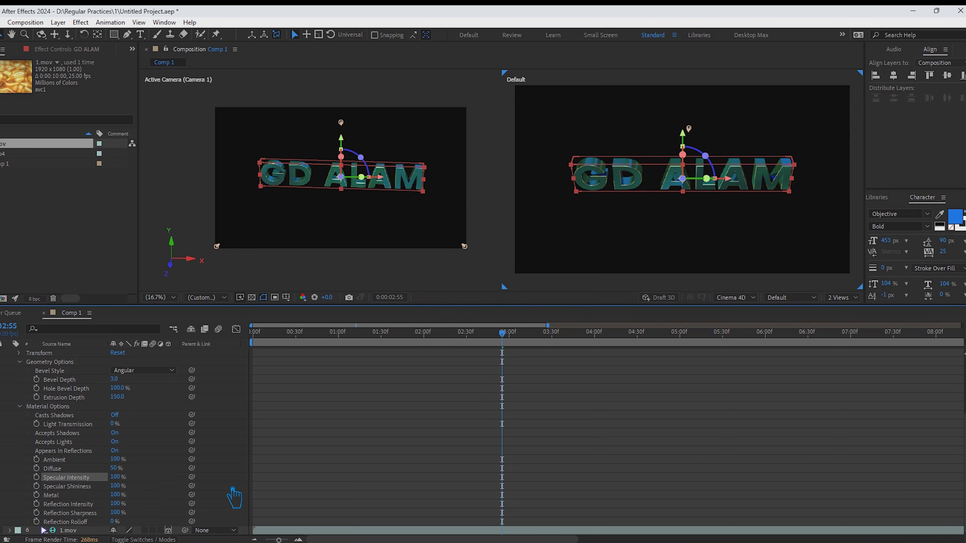
{"action": "scroll", "coordinate": [184, 438], "scroll_direction": "up", "scroll_amount": 3}
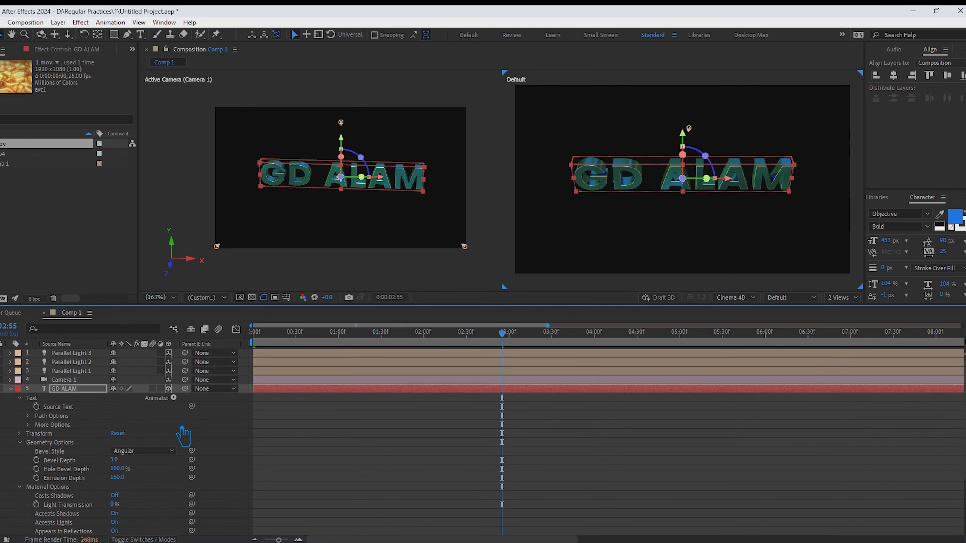
Step: Select the title text, display the Character settings and change the fill to a lighter sky blue
{"action": "left_click", "coordinate": [140, 34]}
{"action": "left_click_drag", "start_coordinate": [591, 171], "coordinate": [831, 181]}
{"action": "left_click", "coordinate": [163, 22]}
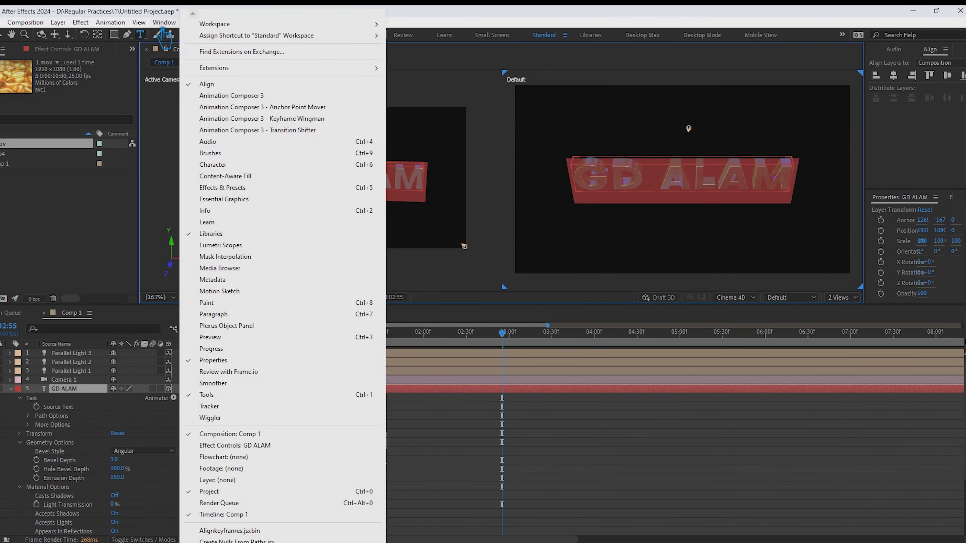
{"action": "left_click", "coordinate": [231, 173]}
{"action": "left_click", "coordinate": [956, 217]}
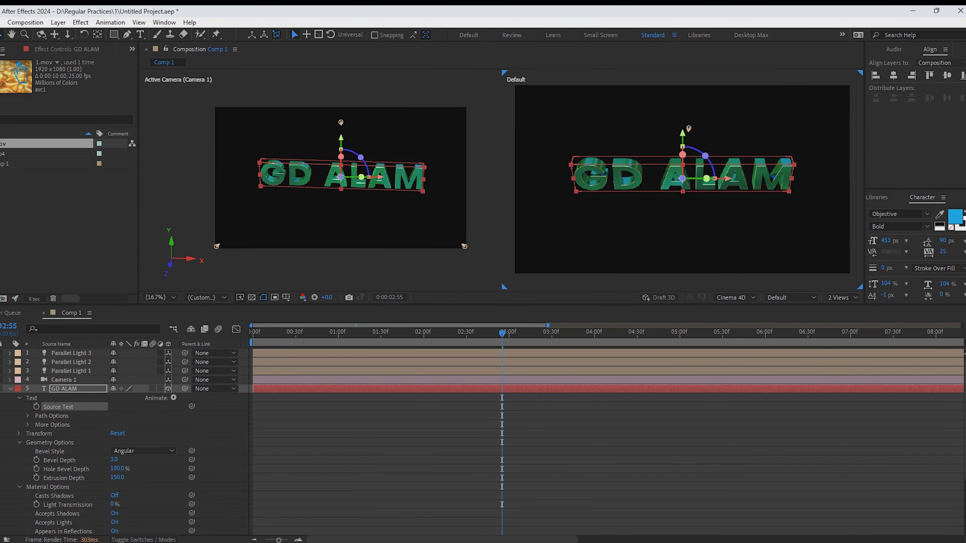
{"action": "left_click", "coordinate": [306, 457]}
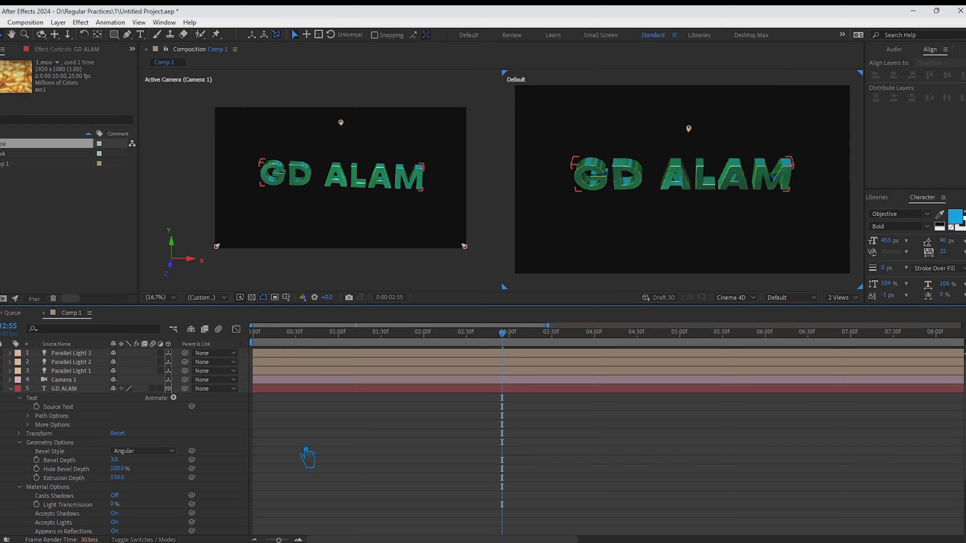
Step: Try the Super font style on the title, settle on Black, and change its fill to pale blue
{"action": "left_click", "coordinate": [647, 173]}
{"action": "left_click", "coordinate": [927, 226]}
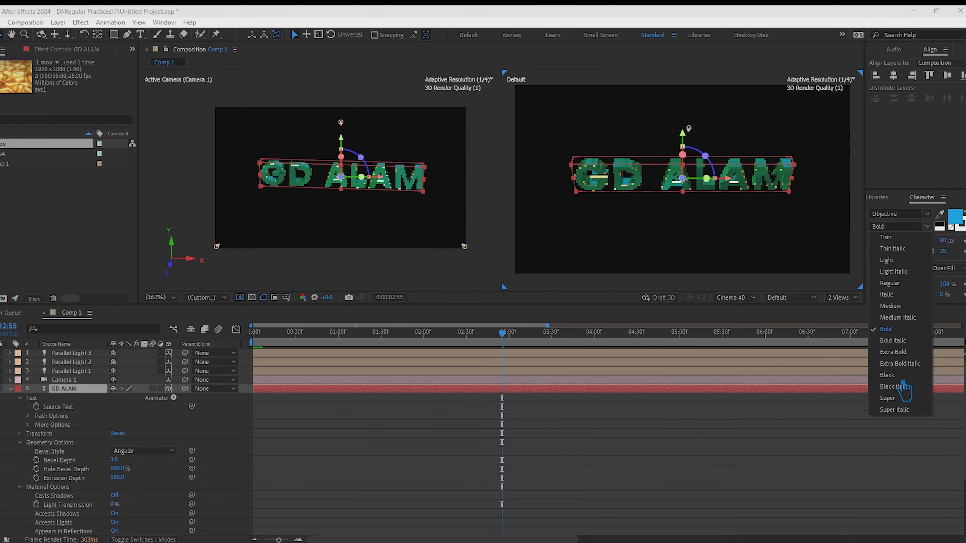
{"action": "left_click", "coordinate": [901, 403]}
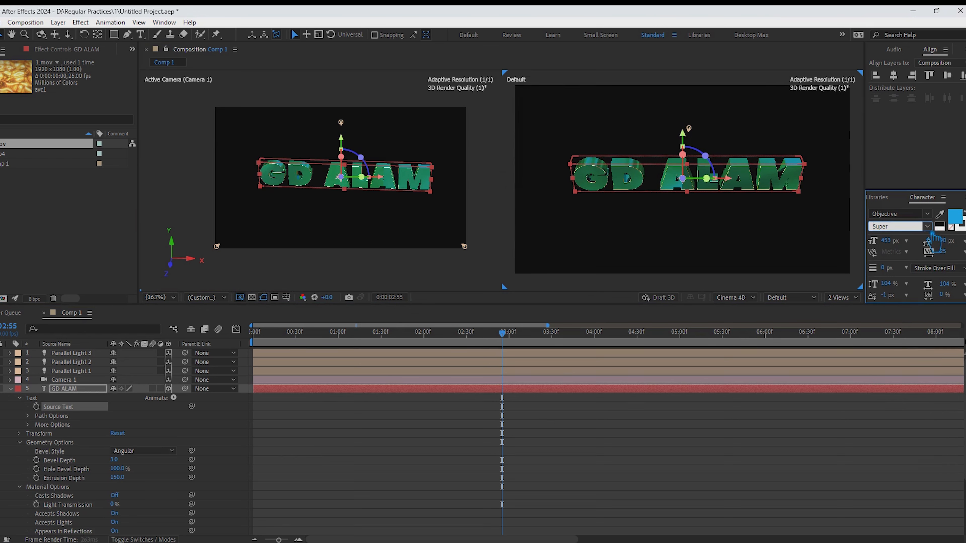
{"action": "left_click", "coordinate": [927, 226]}
{"action": "left_click", "coordinate": [897, 380]}
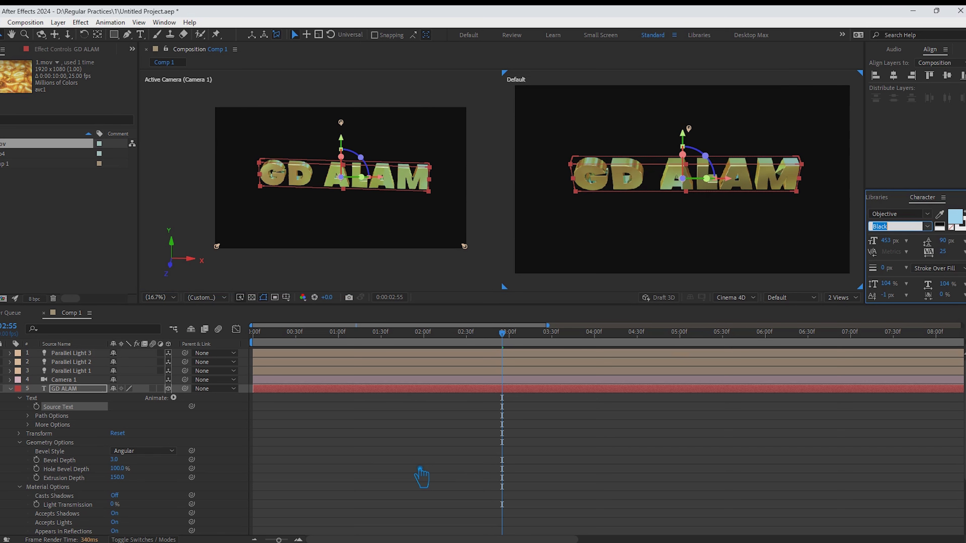
Step: Collapse the title layer's properties in the timeline and save the project
{"action": "left_click", "coordinate": [75, 392]}
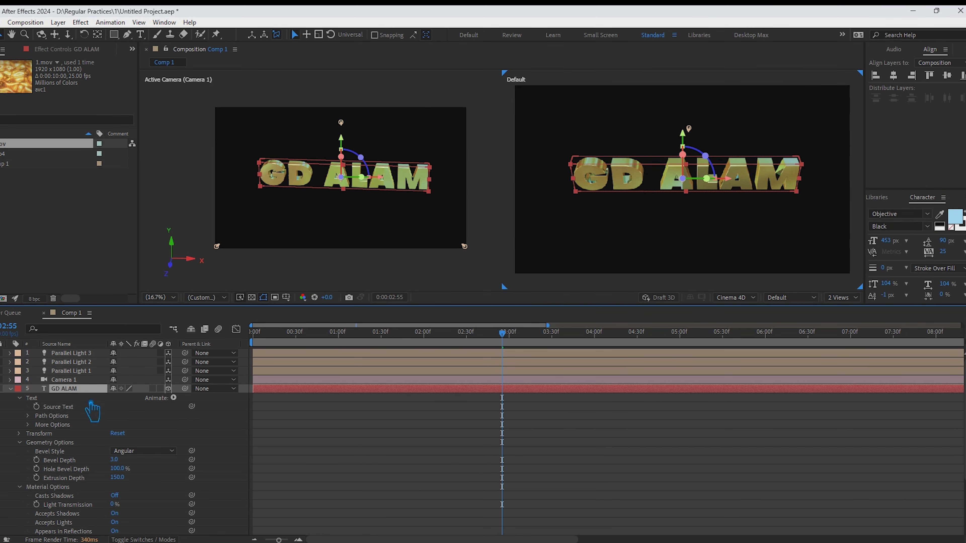
{"action": "left_click", "coordinate": [18, 395]}
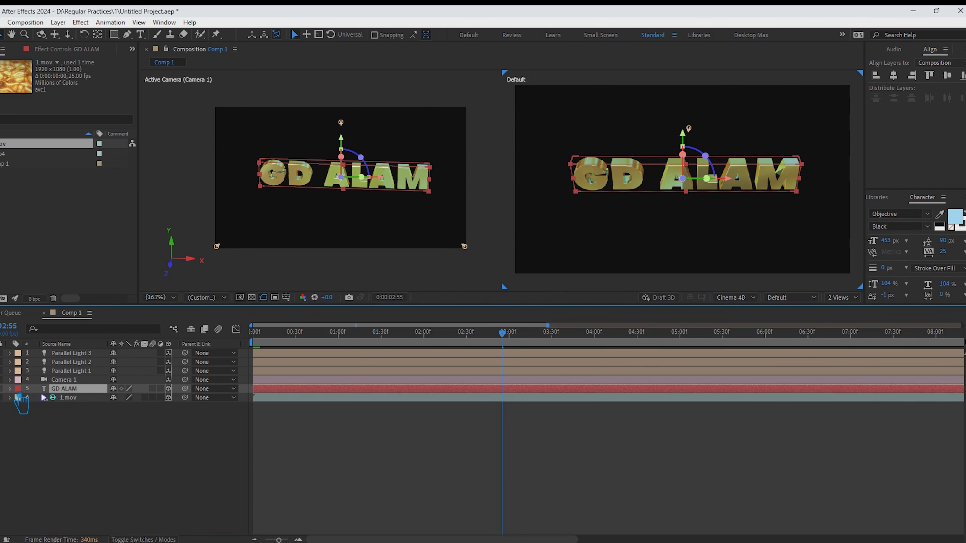
{"action": "key", "text": "ctrl+s"}
Step: Select Parallel Light 3 and try aiming its point of interest at the top of the title's L
{"action": "left_click_drag", "start_coordinate": [695, 183], "coordinate": [684, 171]}
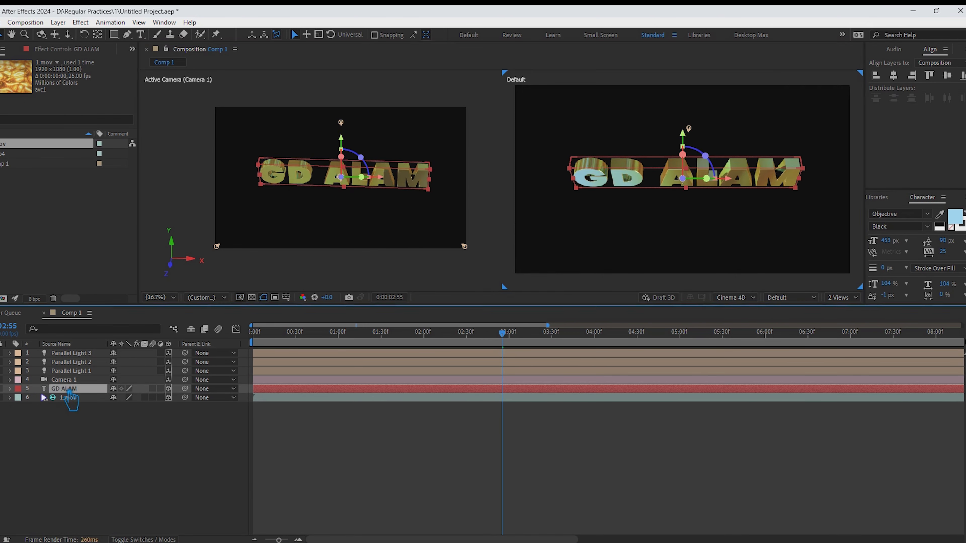
{"action": "left_click", "coordinate": [69, 380]}
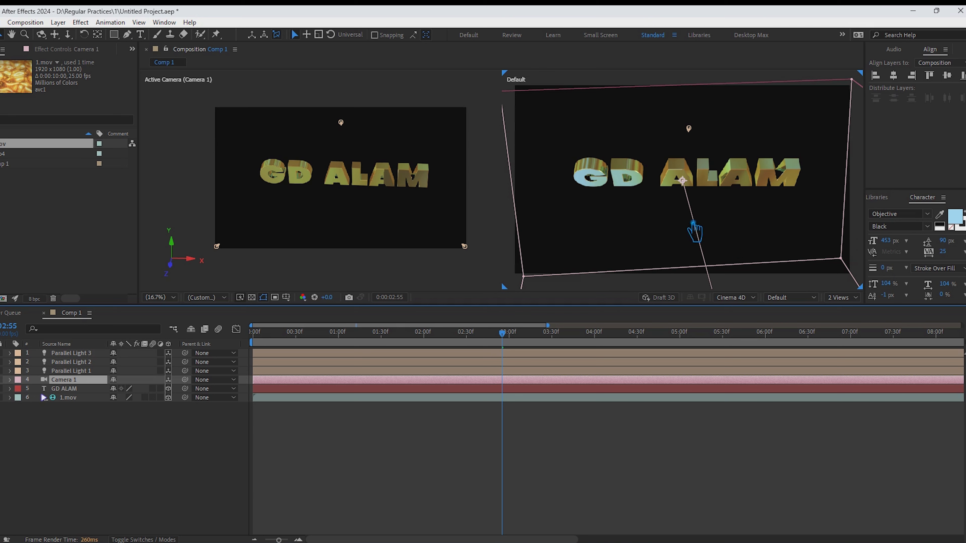
{"action": "left_click", "coordinate": [341, 122]}
{"action": "left_click_drag", "start_coordinate": [344, 207], "coordinate": [369, 166]}
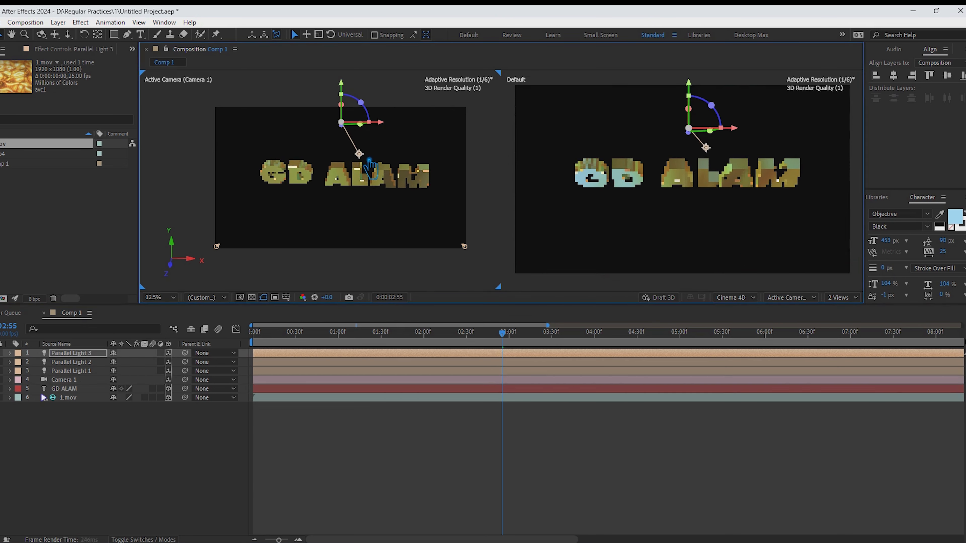
Step: Move Parallel Light 1's point of interest down below GD and Parallel Light 2's to the base of the M
{"action": "left_click", "coordinate": [217, 247]}
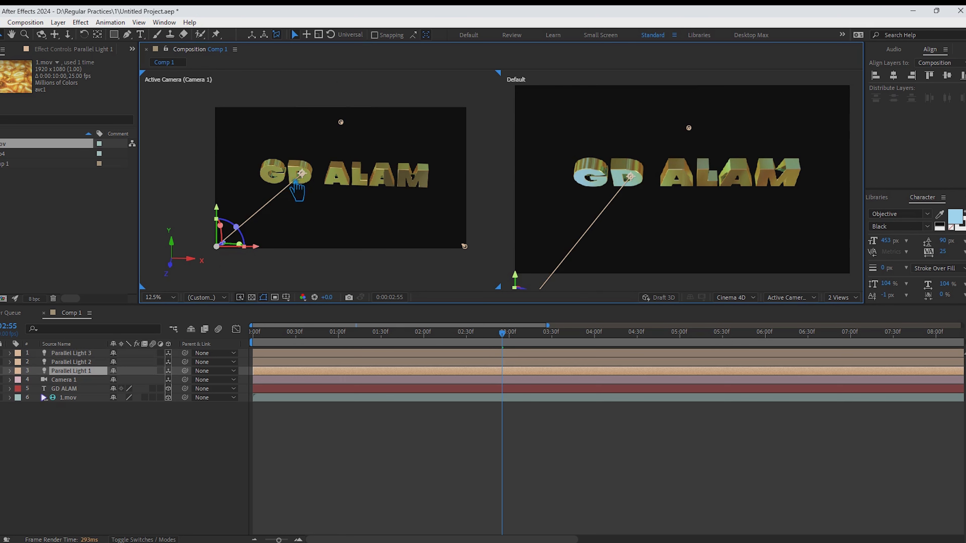
{"action": "left_click_drag", "start_coordinate": [287, 179], "coordinate": [281, 213]}
{"action": "left_click", "coordinate": [466, 247]}
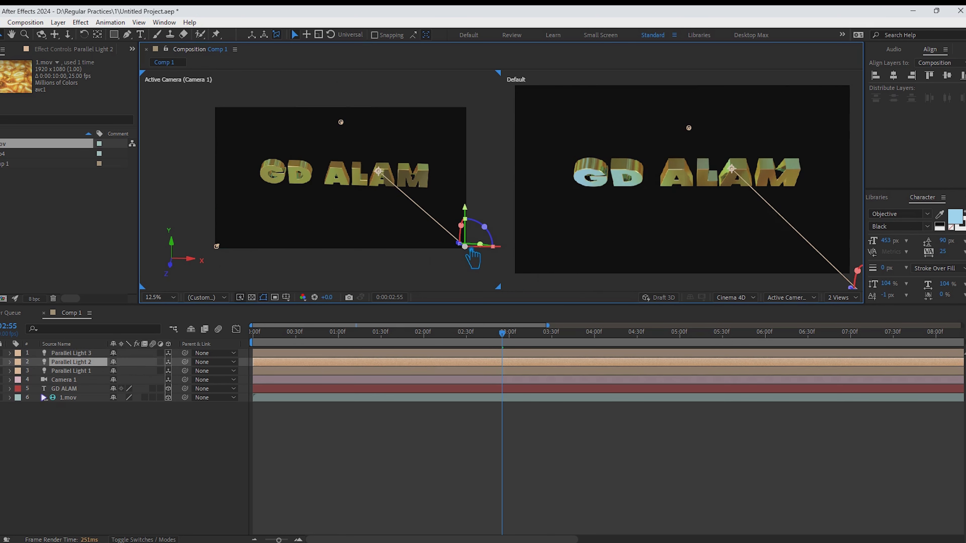
{"action": "left_click", "coordinate": [385, 178]}
{"action": "left_click", "coordinate": [464, 246]}
{"action": "left_click_drag", "start_coordinate": [388, 176], "coordinate": [418, 187]}
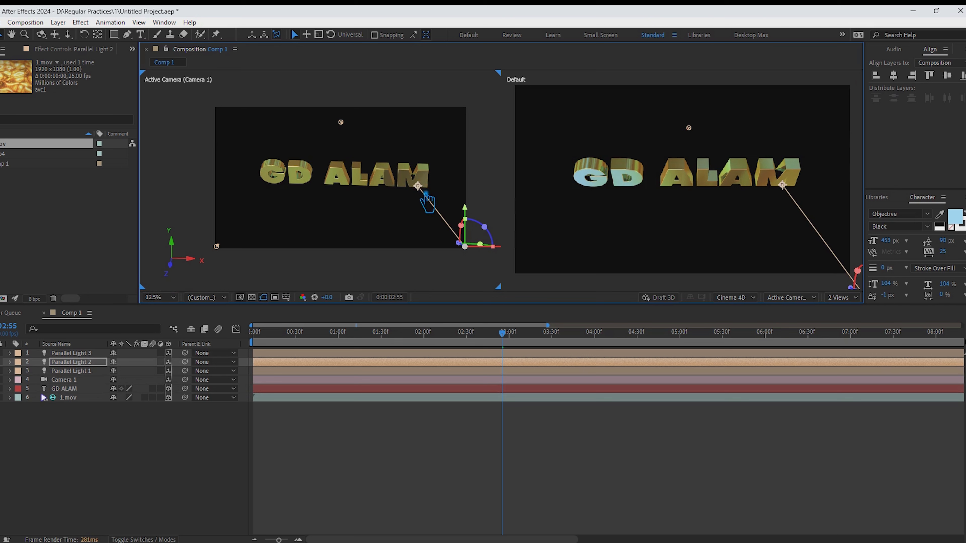
Step: Move Parallel Light 3's point of interest to just above the title's first A and deselect the light
{"action": "left_click", "coordinate": [341, 122]}
{"action": "left_click_drag", "start_coordinate": [362, 156], "coordinate": [350, 164]}
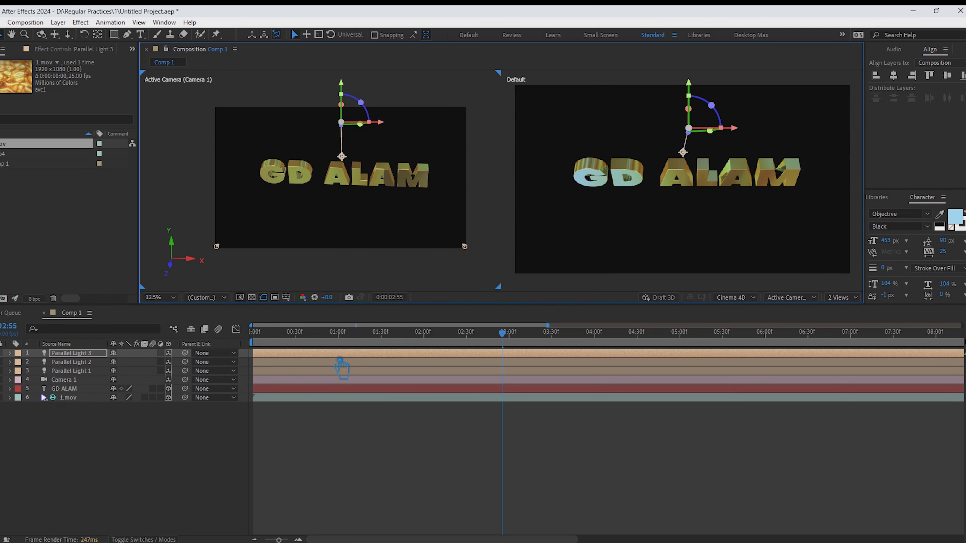
{"action": "left_click", "coordinate": [160, 426]}
Step: Try an Extrusion Depth of 120 for the title, settle on 130, and collapse the layer's properties
{"action": "left_click", "coordinate": [711, 182]}
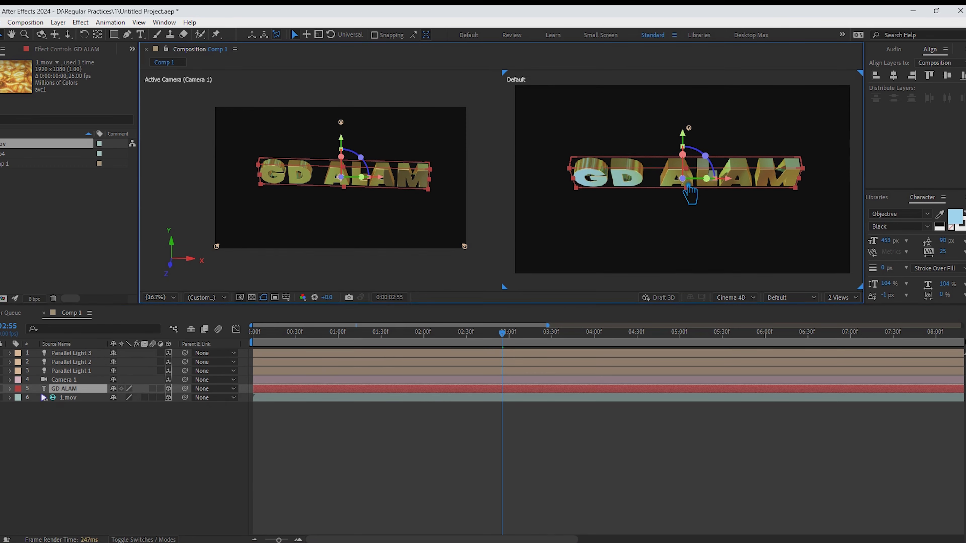
{"action": "left_click_drag", "start_coordinate": [686, 167], "coordinate": [689, 184]}
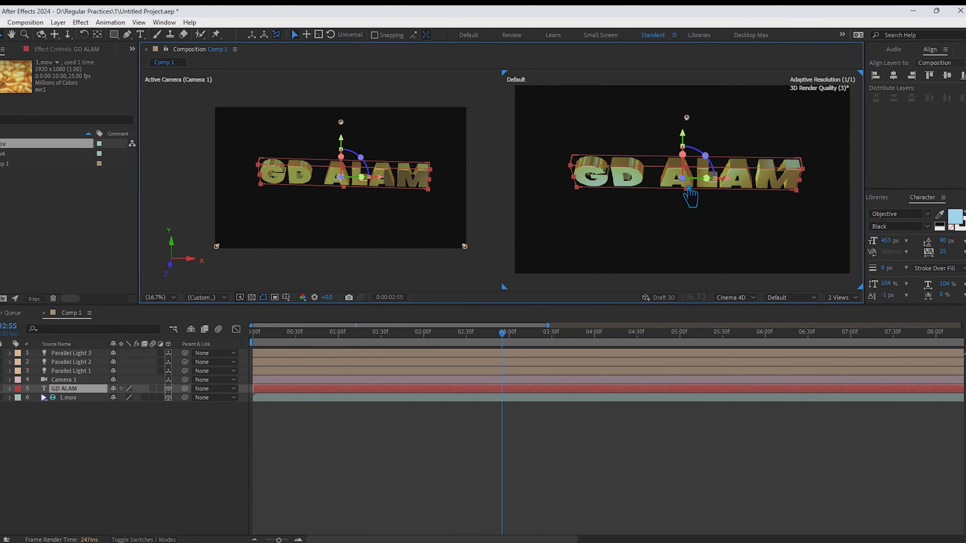
{"action": "left_click", "coordinate": [10, 389]}
{"action": "left_click", "coordinate": [118, 442]}
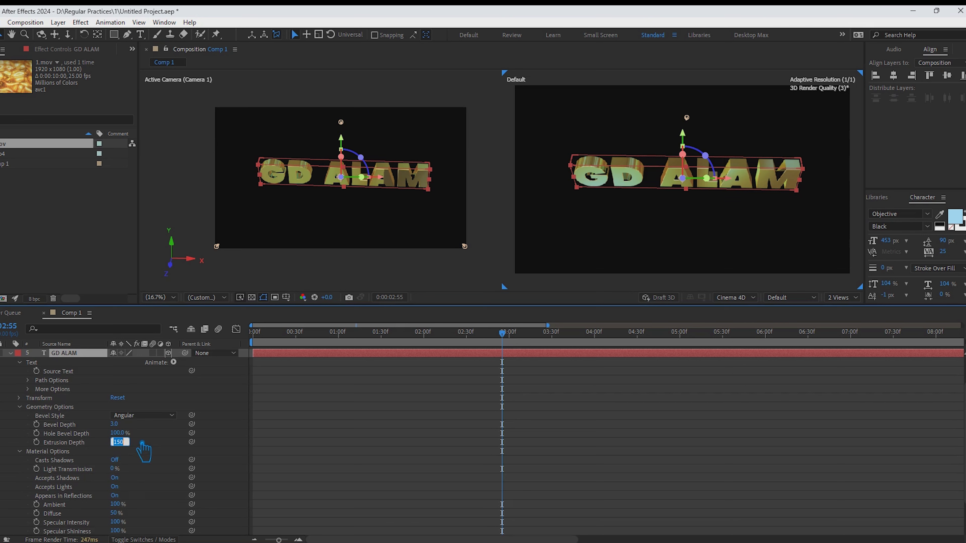
{"action": "type", "text": "120"}
{"action": "key", "text": "Return"}
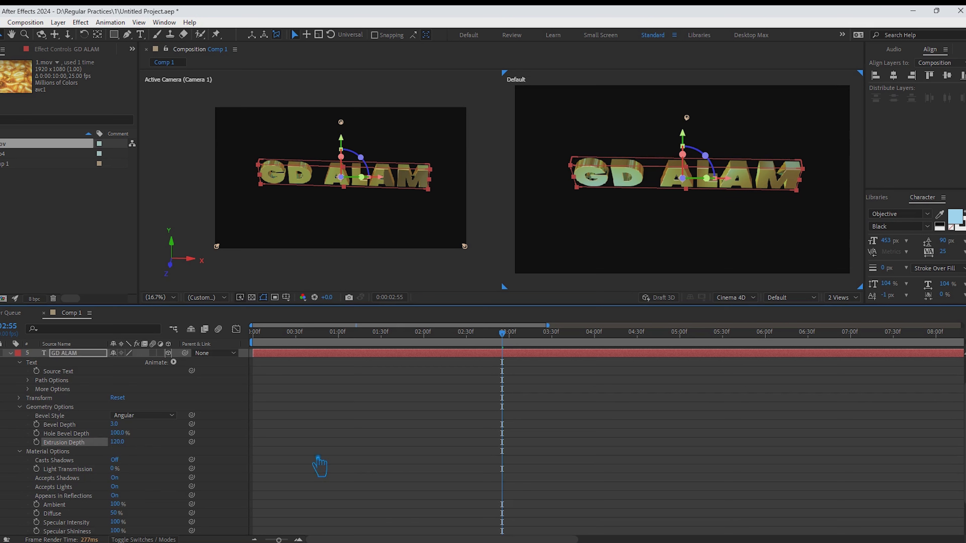
{"action": "key", "text": "Return"}
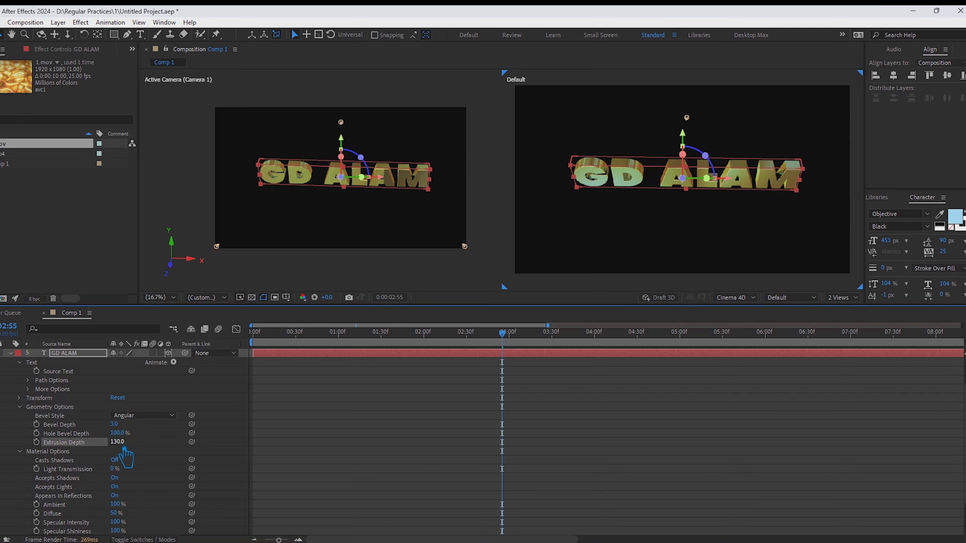
{"action": "left_click", "coordinate": [26, 367]}
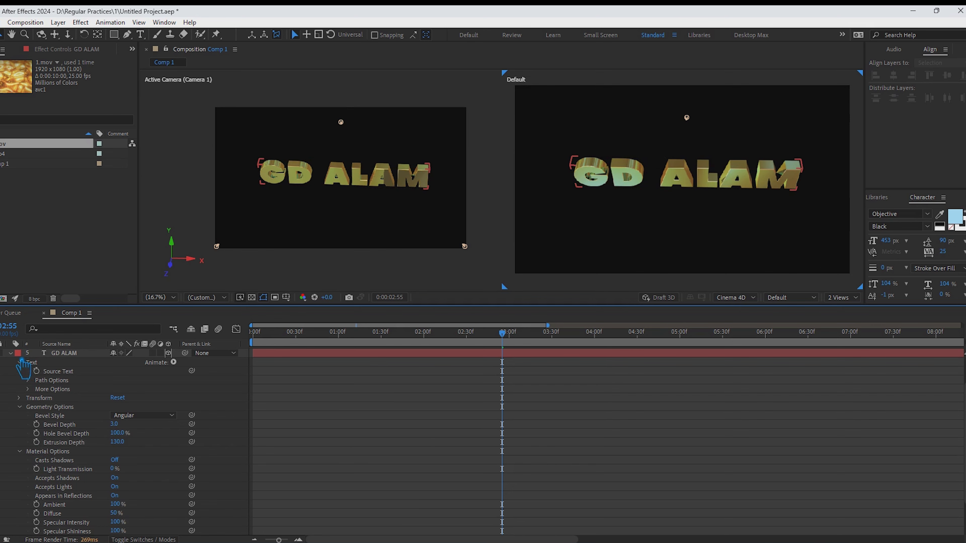
{"action": "left_click", "coordinate": [21, 361]}
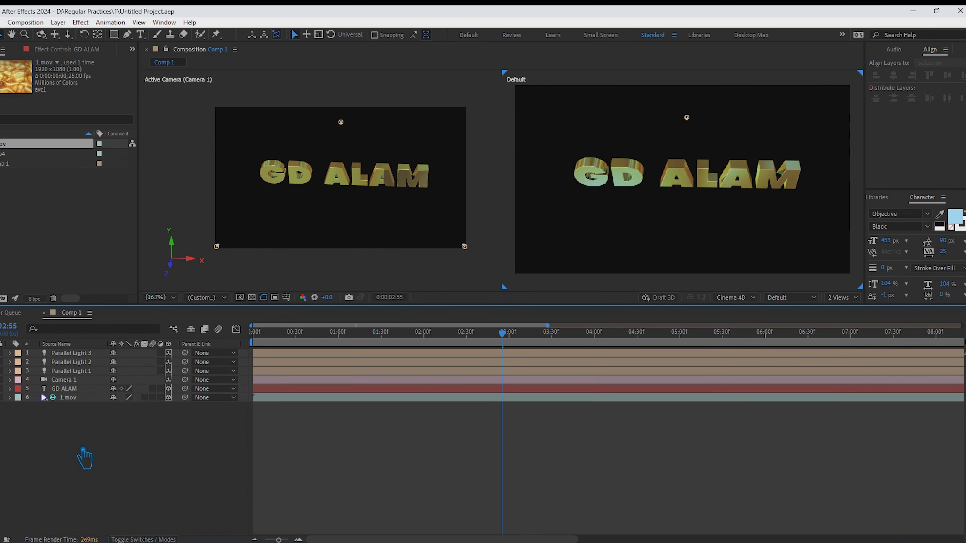
Step: View the title head-on in the Default view and set its font style to Bold
{"action": "left_click", "coordinate": [780, 183]}
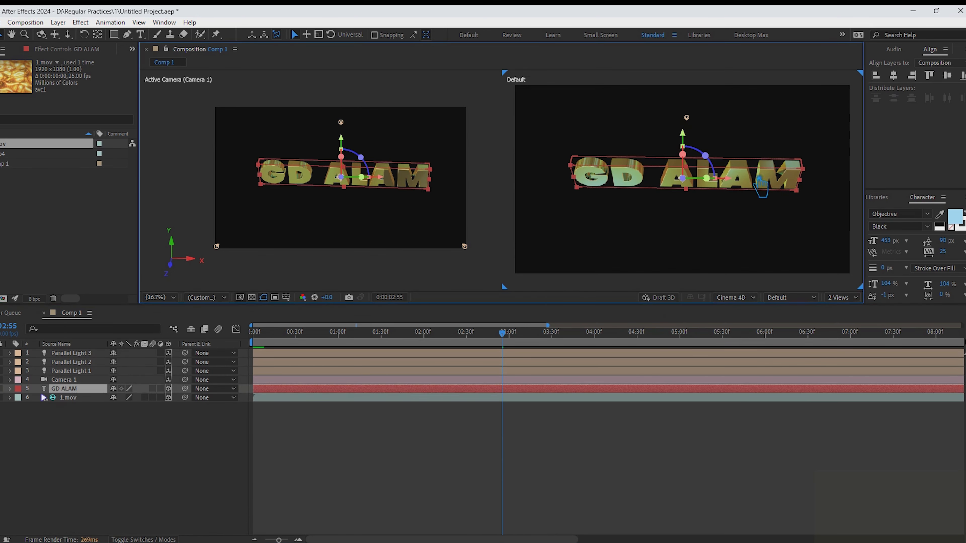
{"action": "left_click_drag", "start_coordinate": [762, 187], "coordinate": [679, 177]}
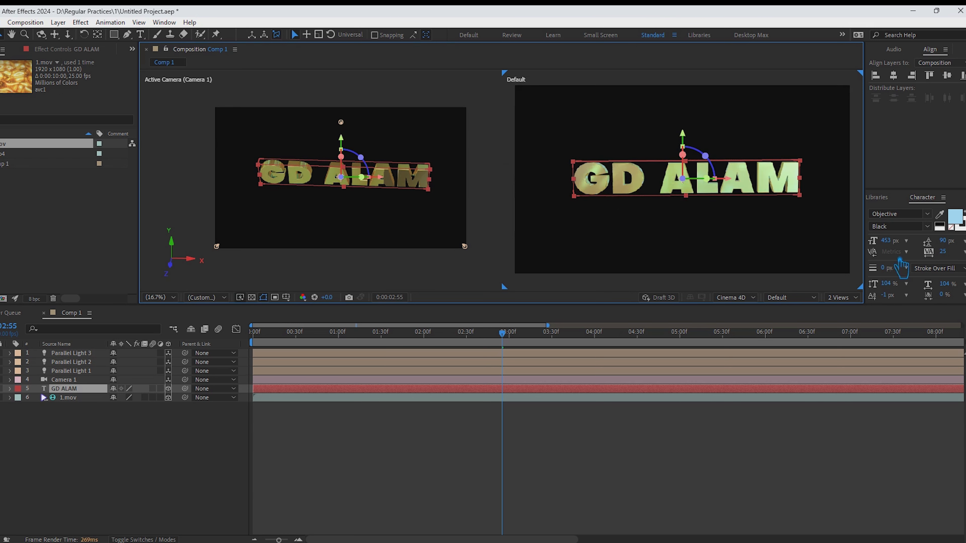
{"action": "left_click", "coordinate": [928, 225]}
{"action": "left_click", "coordinate": [903, 334]}
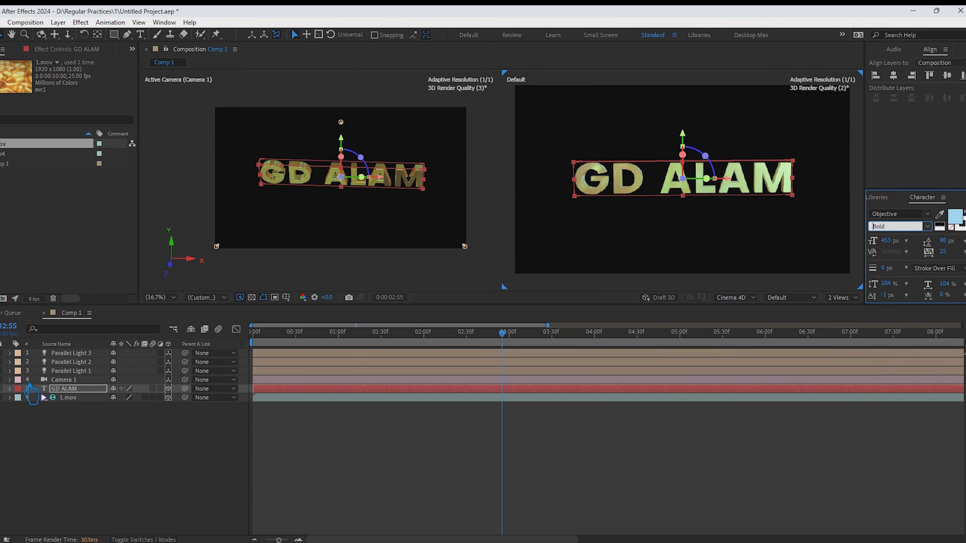
Step: Return the playhead to the start of the timeline and show only the active camera view, with the title selected
{"action": "left_click_drag", "start_coordinate": [502, 333], "coordinate": [253, 334]}
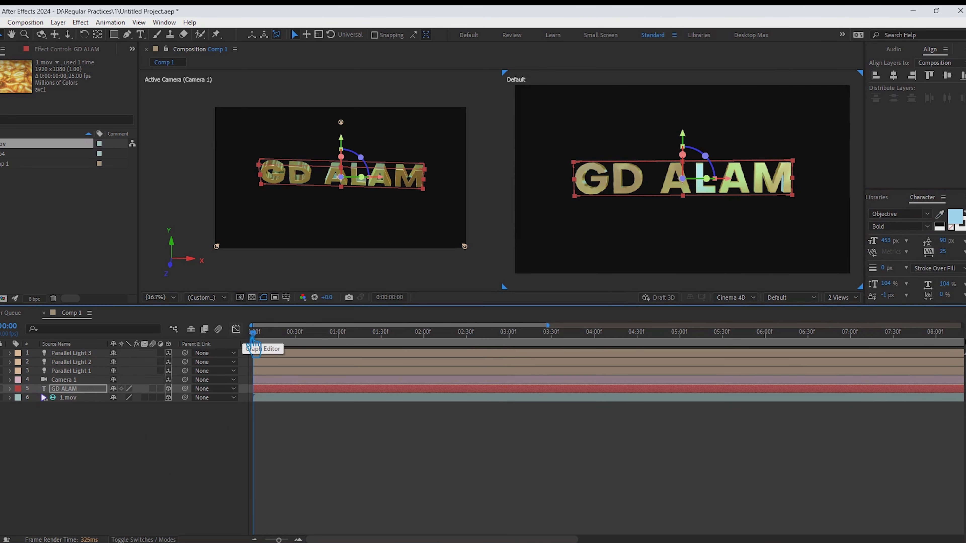
{"action": "left_click", "coordinate": [843, 297]}
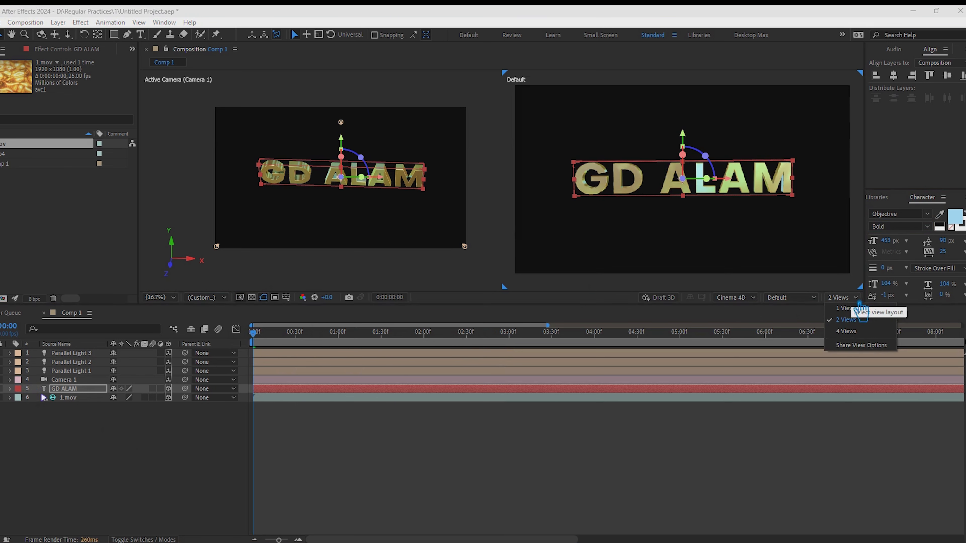
{"action": "left_click", "coordinate": [854, 321]}
{"action": "left_click", "coordinate": [737, 213]}
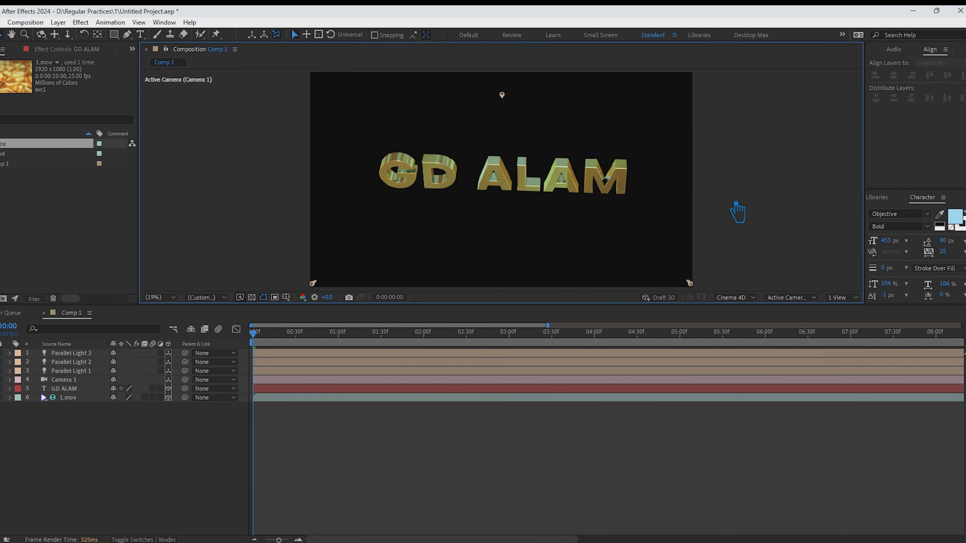
{"action": "left_click", "coordinate": [602, 190]}
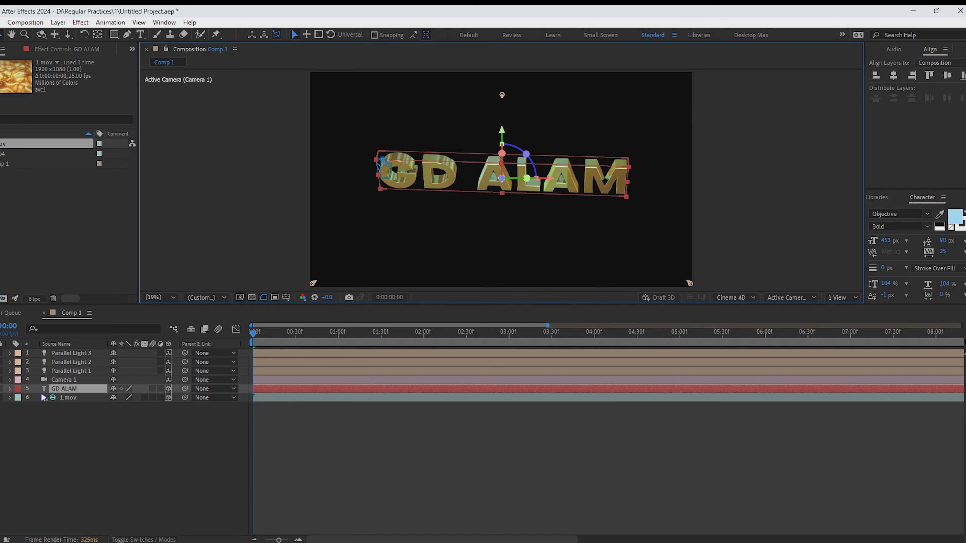
Step: Orbit the camera to look steeply down on the title and keyframe Camera 1's Point of Interest and Position at the start
{"action": "left_click_drag", "start_coordinate": [509, 197], "coordinate": [502, 179]}
{"action": "left_click", "coordinate": [64, 380]}
{"action": "left_click", "coordinate": [10, 380]}
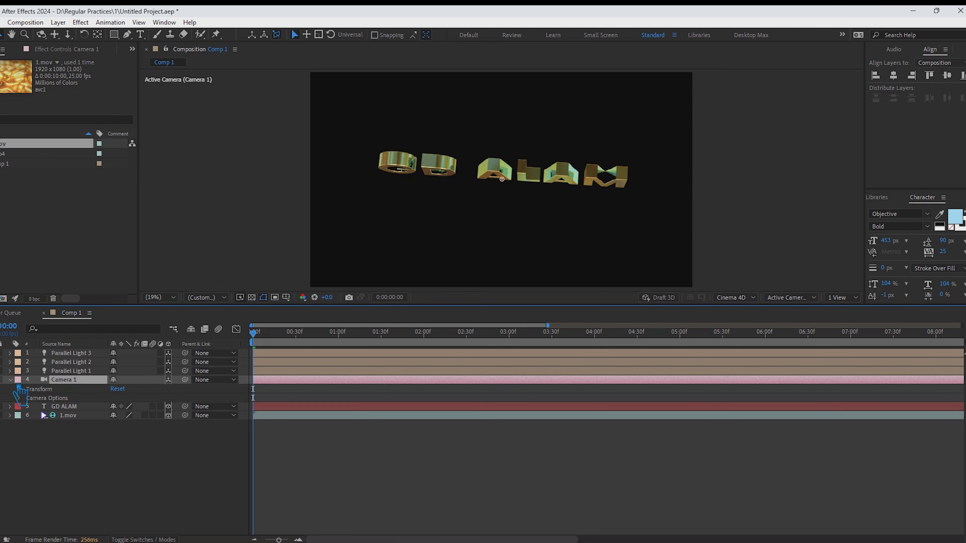
{"action": "left_click", "coordinate": [19, 389]}
{"action": "left_click", "coordinate": [64, 406]}
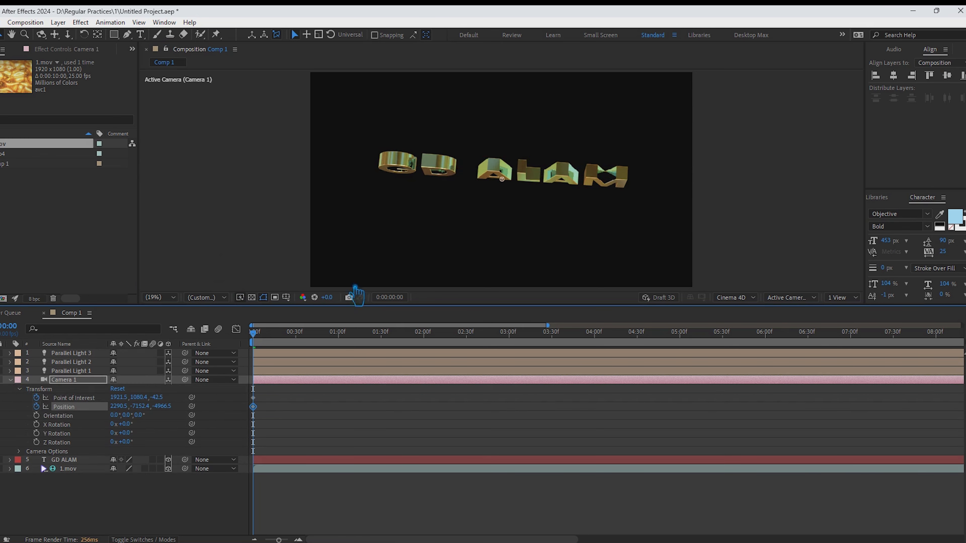
Step: At 0:00:03:00, orbit the camera to a nearly frontal view of the title and move the resulting camera keyframes to 0:00:02:00
{"action": "left_click_drag", "start_coordinate": [262, 344], "coordinate": [520, 369]}
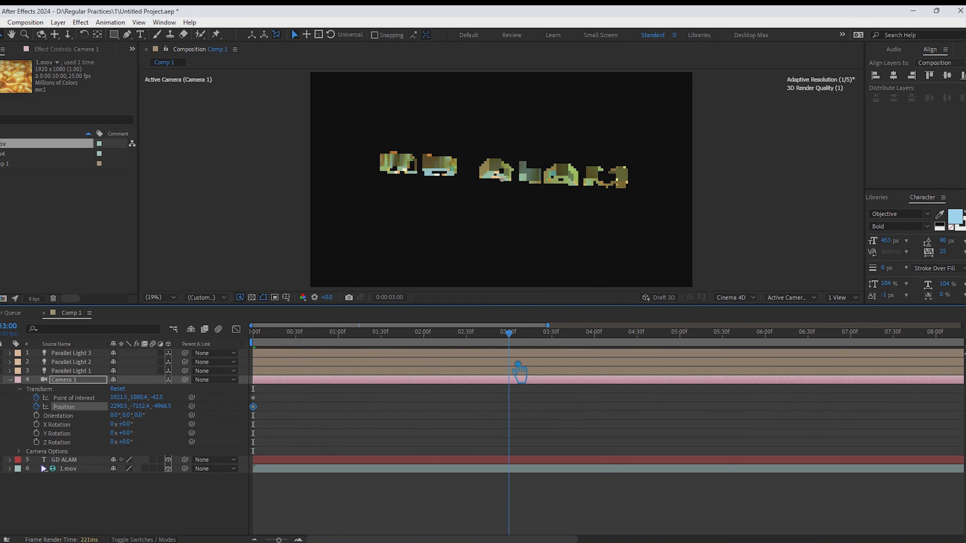
{"action": "left_click", "coordinate": [553, 181]}
{"action": "left_click_drag", "start_coordinate": [533, 173], "coordinate": [729, 213]}
{"action": "left_click_drag", "start_coordinate": [566, 162], "coordinate": [568, 158]}
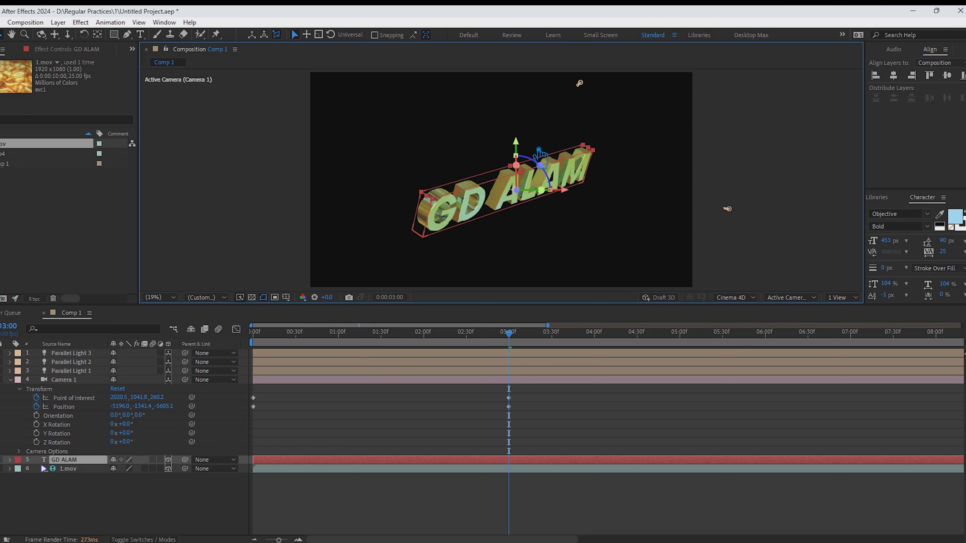
{"action": "left_click_drag", "start_coordinate": [727, 208], "coordinate": [701, 246]}
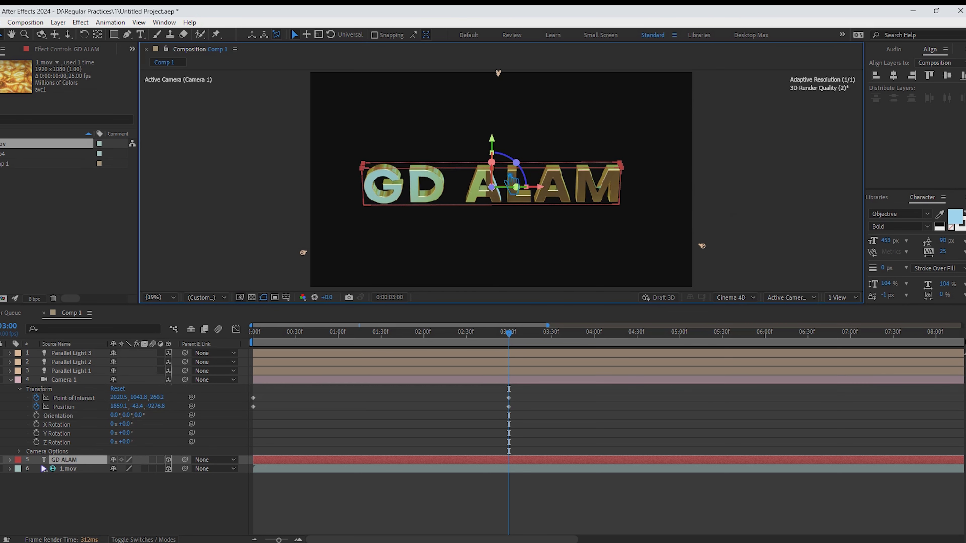
{"action": "left_click_drag", "start_coordinate": [525, 426], "coordinate": [423, 406]}
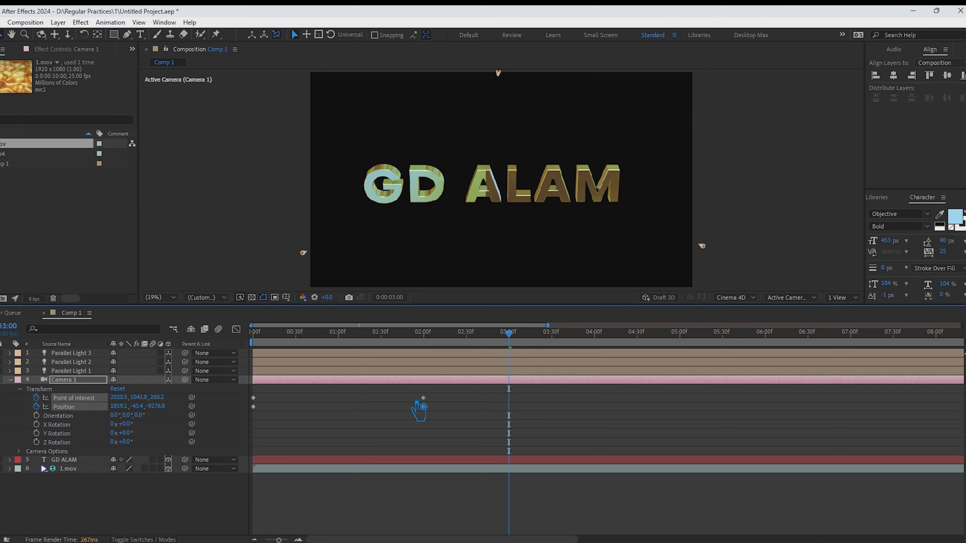
Step: At 0:00:04:01, orbit the camera to a frontal view from below the title to add another pair of camera keyframes
{"action": "left_click_drag", "start_coordinate": [524, 331], "coordinate": [595, 332]}
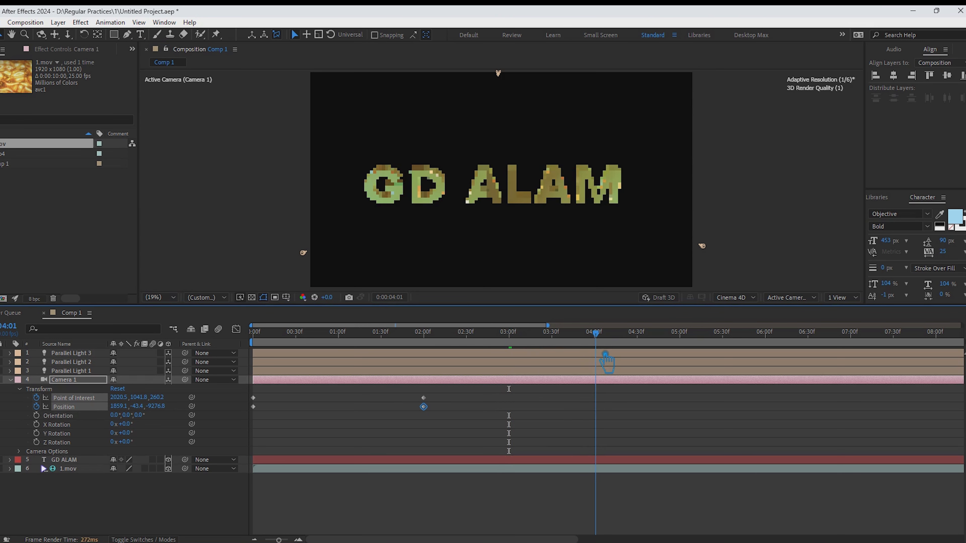
{"action": "left_click_drag", "start_coordinate": [532, 219], "coordinate": [521, 190]}
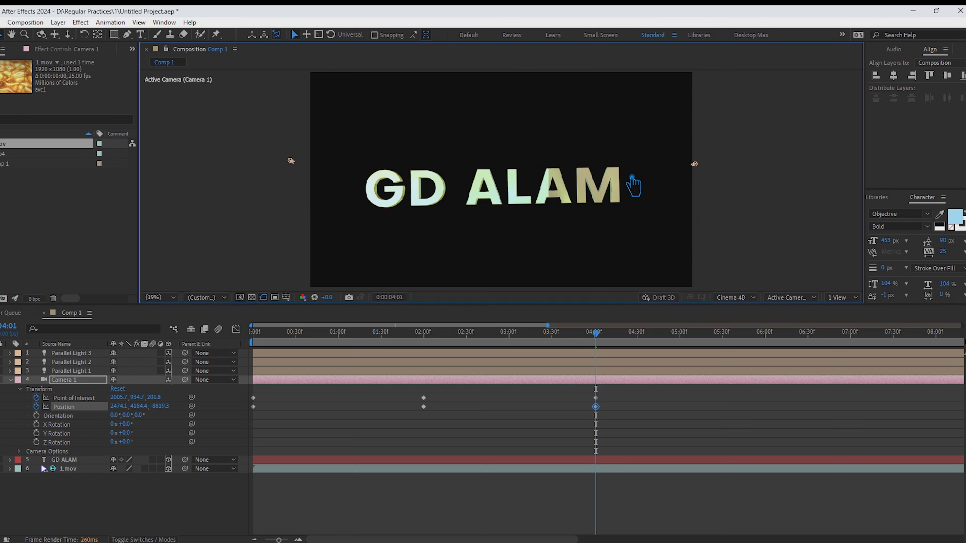
Step: Return to the start of the timeline and rotate the title around its Z axis until it sits level
{"action": "left_click", "coordinate": [632, 185]}
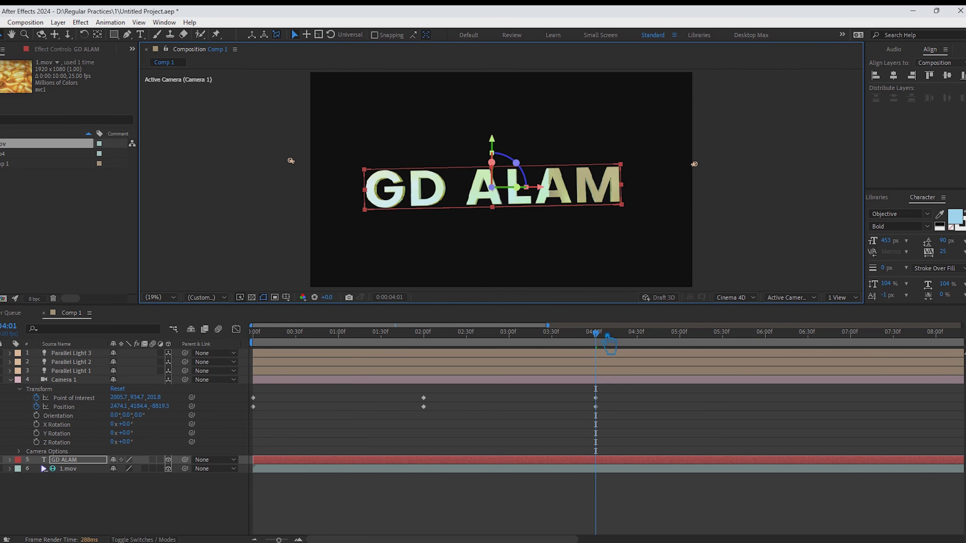
{"action": "left_click_drag", "start_coordinate": [608, 335], "coordinate": [253, 335]}
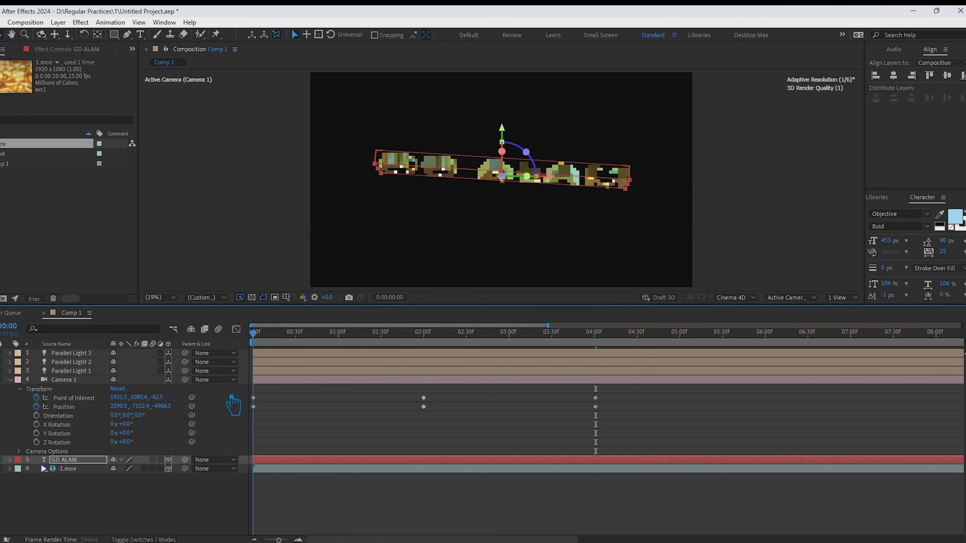
{"action": "left_click_drag", "start_coordinate": [529, 151], "coordinate": [513, 138]}
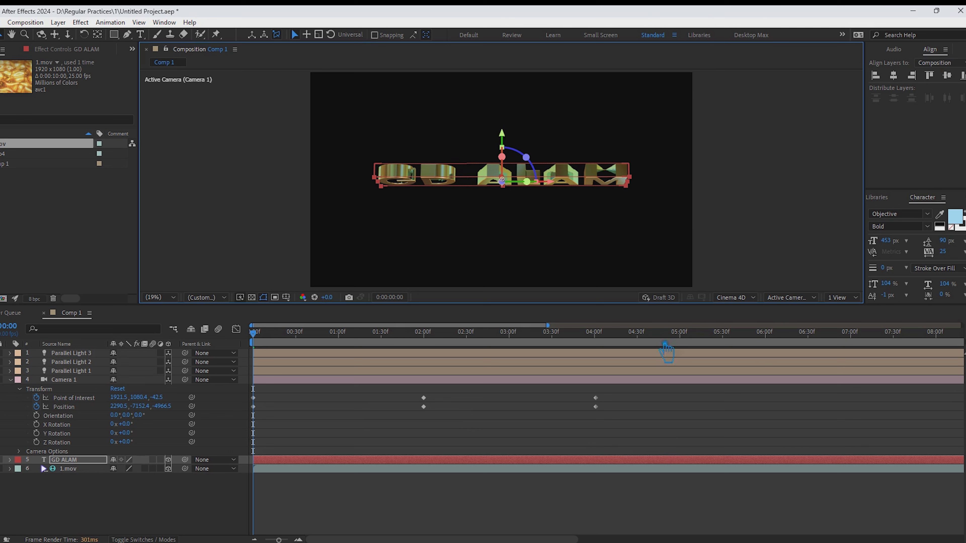
Step: Collapse Camera 1's properties and expand those of the GD ALAM layer
{"action": "left_click", "coordinate": [20, 452]}
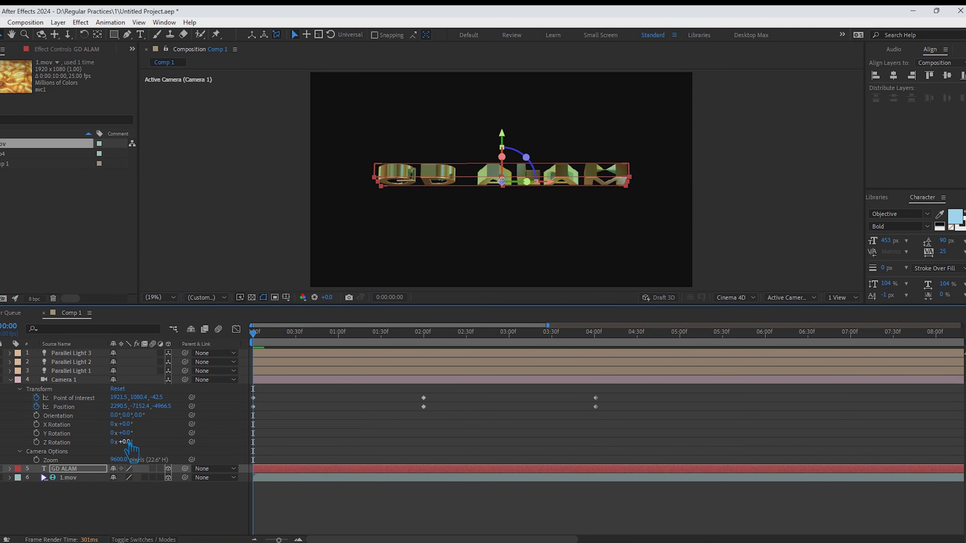
{"action": "left_click", "coordinate": [19, 451]}
{"action": "left_click", "coordinate": [10, 379]}
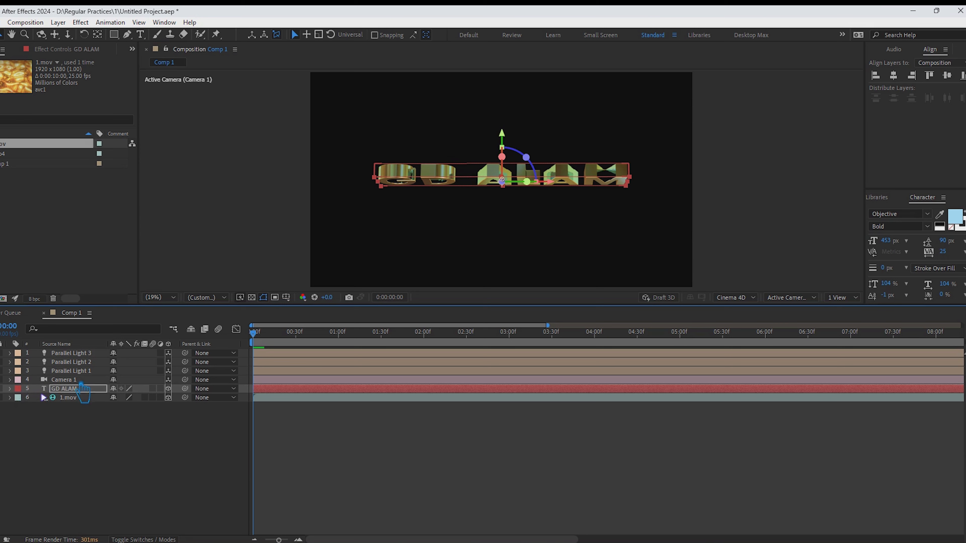
{"action": "left_click", "coordinate": [79, 388]}
{"action": "left_click", "coordinate": [9, 388]}
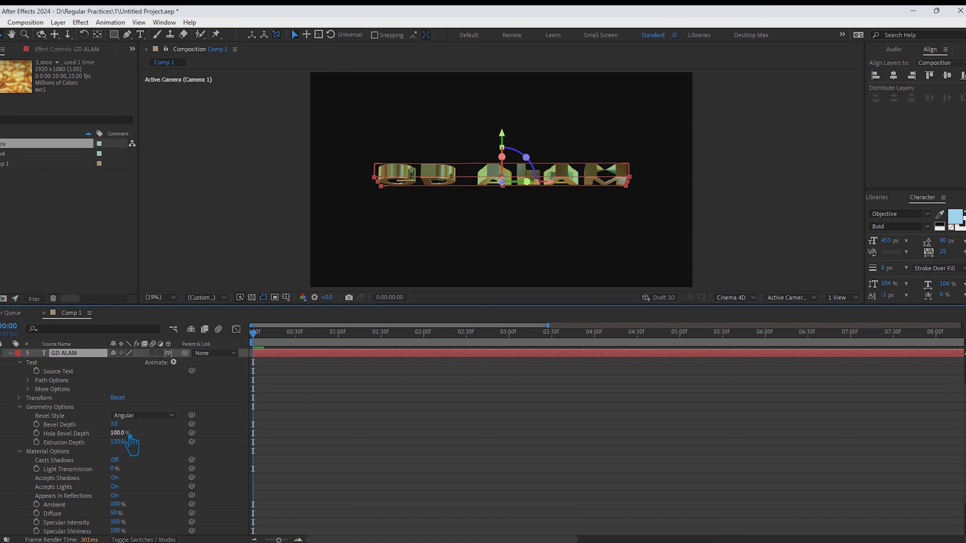
Step: Try a Bevel Depth of 2 for the title and undo the change
{"action": "left_click", "coordinate": [116, 424]}
{"action": "type", "text": "2"}
{"action": "key", "text": "Return"}
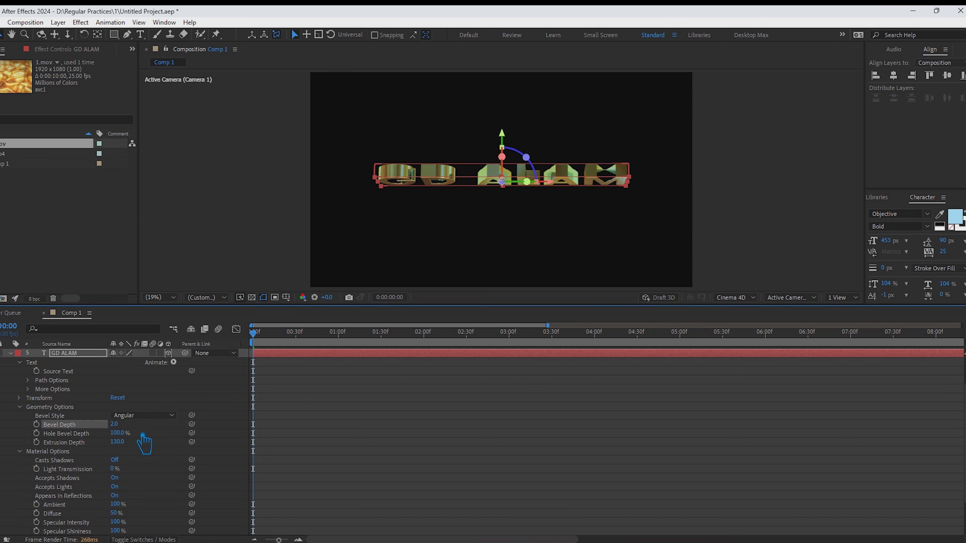
{"action": "key", "text": "ctrl+z"}
Step: Set the title's Light Transmission to 50% and its Diffuse to 100%
{"action": "scroll", "coordinate": [141, 470], "scroll_direction": "down", "scroll_amount": 2}
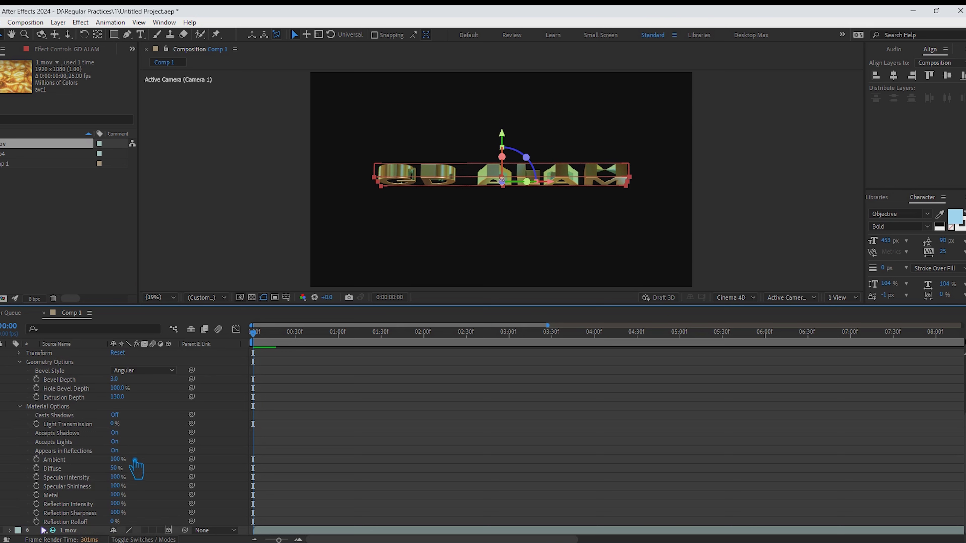
{"action": "left_click_drag", "start_coordinate": [114, 424], "coordinate": [134, 428]}
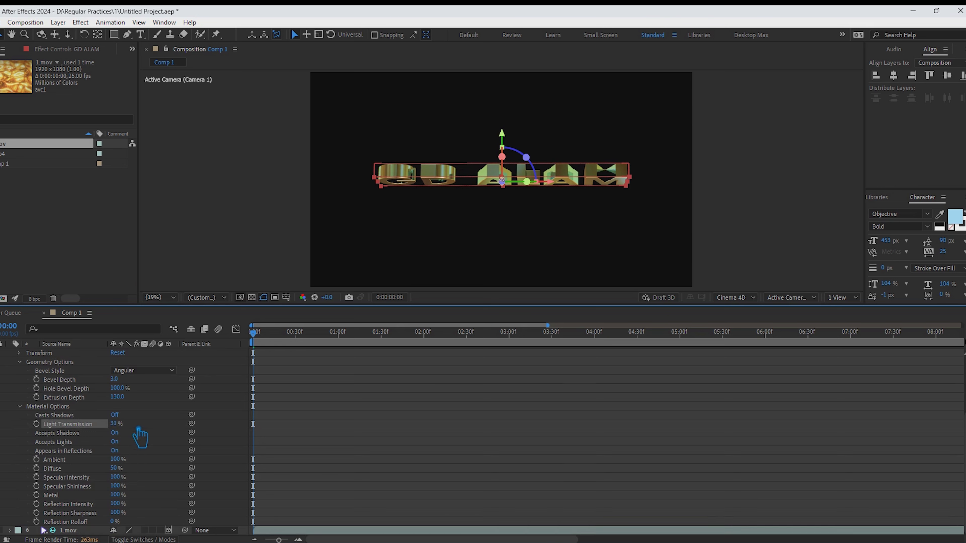
{"action": "left_click", "coordinate": [121, 429]}
{"action": "type", "text": "50"}
{"action": "key", "text": "Return"}
{"action": "left_click", "coordinate": [159, 494]}
{"action": "left_click", "coordinate": [132, 472]}
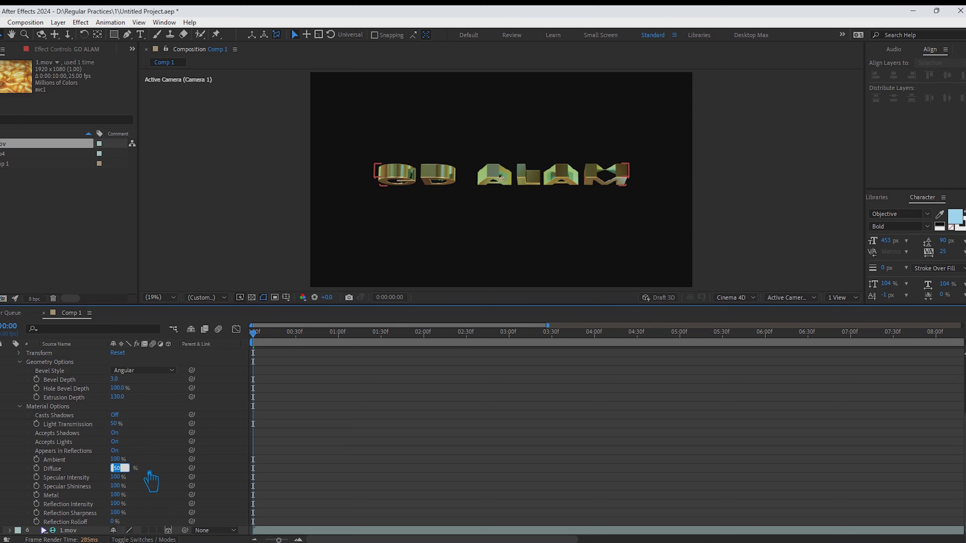
{"action": "type", "text": "100"}
{"action": "key", "text": "Return"}
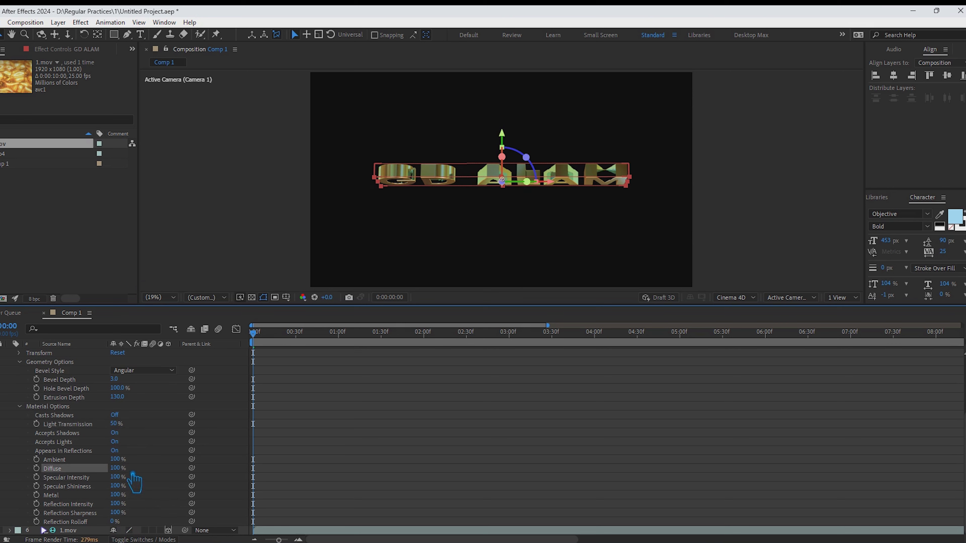
Step: Try the Only option for the title's Casts Shadows setting, then collapse its properties and deselect all layers
{"action": "left_click", "coordinate": [126, 419]}
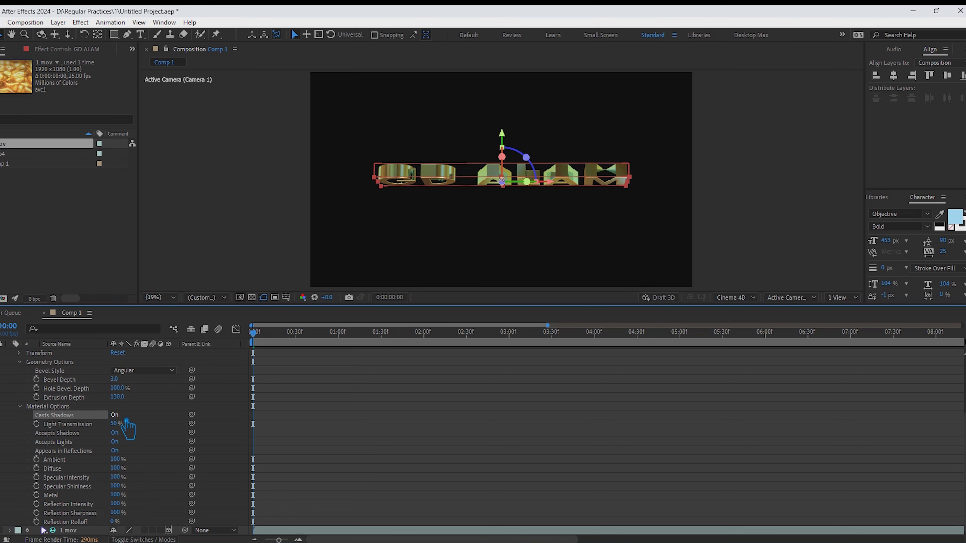
{"action": "left_click", "coordinate": [127, 418]}
{"action": "scroll", "coordinate": [89, 413], "scroll_direction": "up", "scroll_amount": 3}
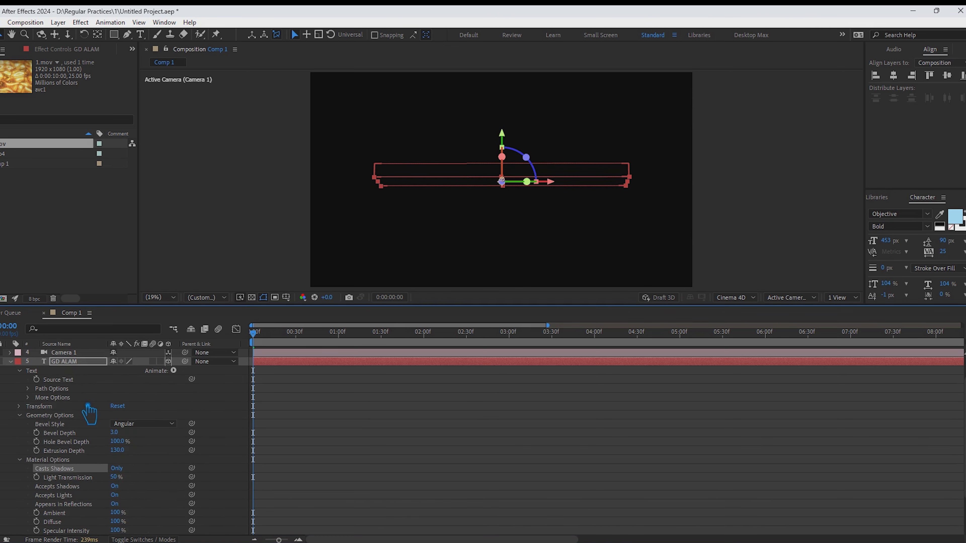
{"action": "left_click", "coordinate": [10, 361]}
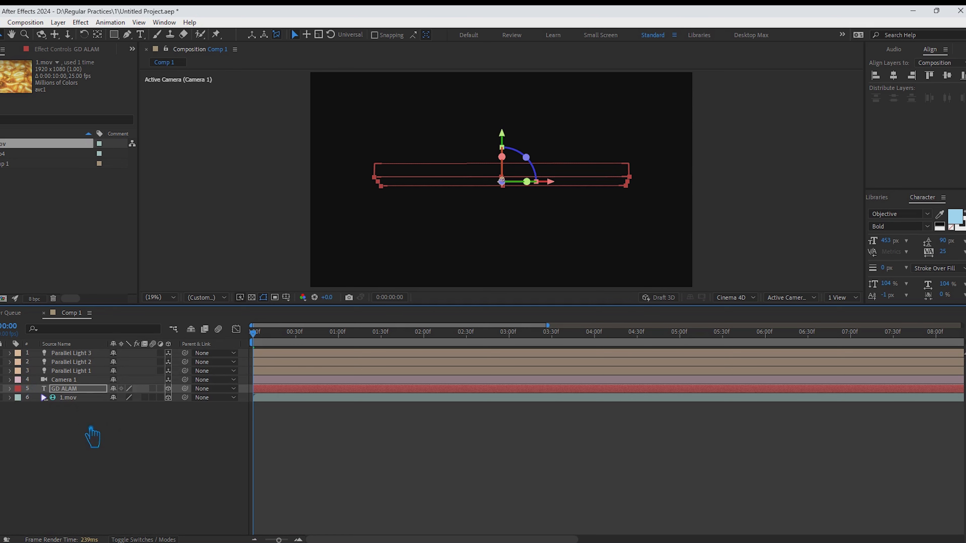
{"action": "left_click", "coordinate": [70, 379]}
{"action": "left_click", "coordinate": [181, 469]}
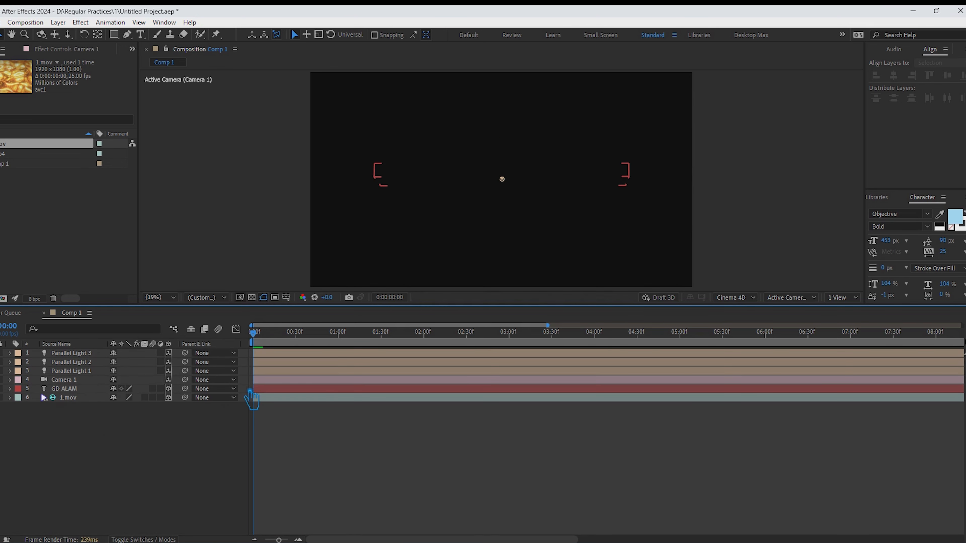
Step: Restore the title's visibility and preview the camera animation from the start of the timeline
{"action": "key", "text": "space"}
{"action": "key", "text": "space"}
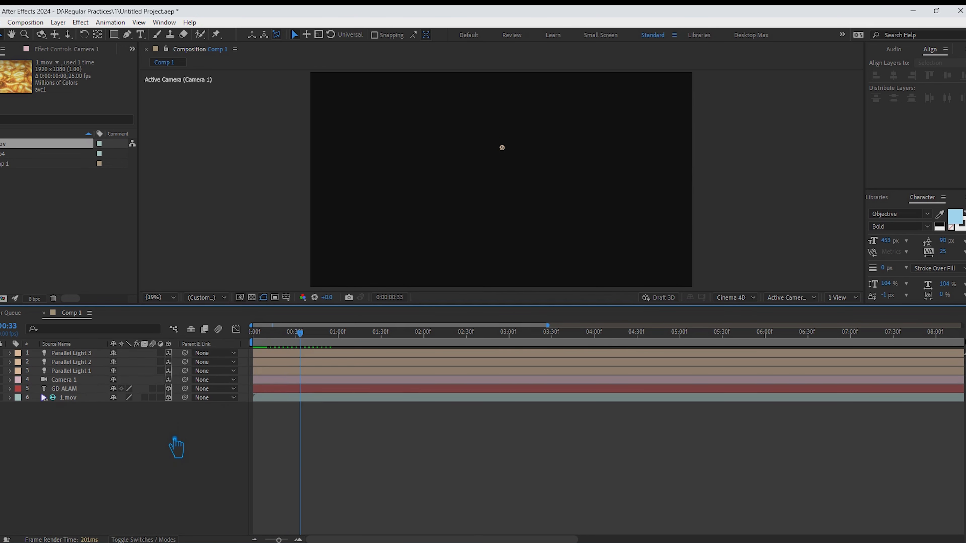
{"action": "key", "text": "KP_5"}
{"action": "left_click", "coordinate": [178, 446]}
{"action": "key", "text": "space"}
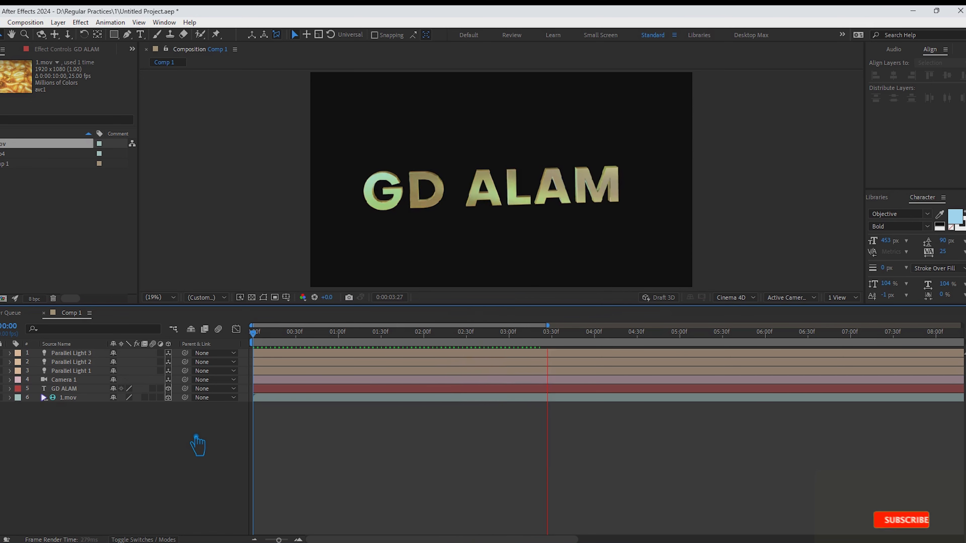
{"action": "key", "text": "space"}
Step: Move the playhead to 0:00:08:00 and rotate the title slightly around its Z axis to level it
{"action": "left_click_drag", "start_coordinate": [570, 352], "coordinate": [936, 349]}
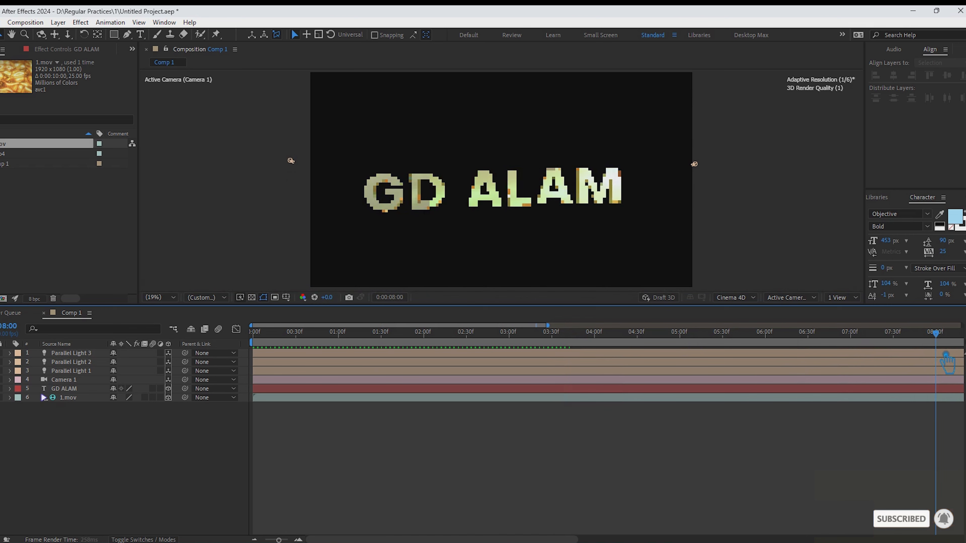
{"action": "left_click", "coordinate": [525, 167]}
{"action": "left_click_drag", "start_coordinate": [515, 161], "coordinate": [516, 160]}
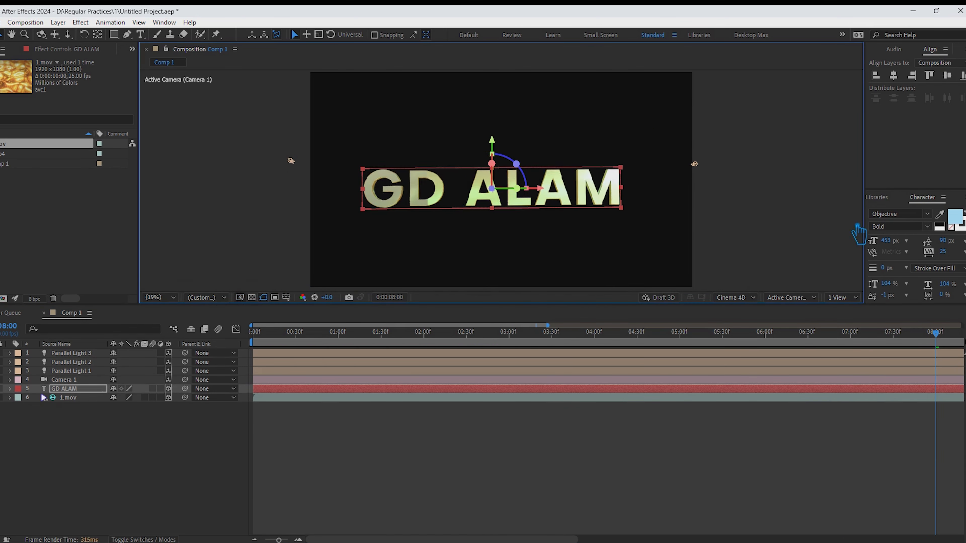
Step: Move the title slightly to the right and up so it sits near the centre of the frame
{"action": "left_click", "coordinate": [902, 78]}
{"action": "left_click", "coordinate": [540, 297]}
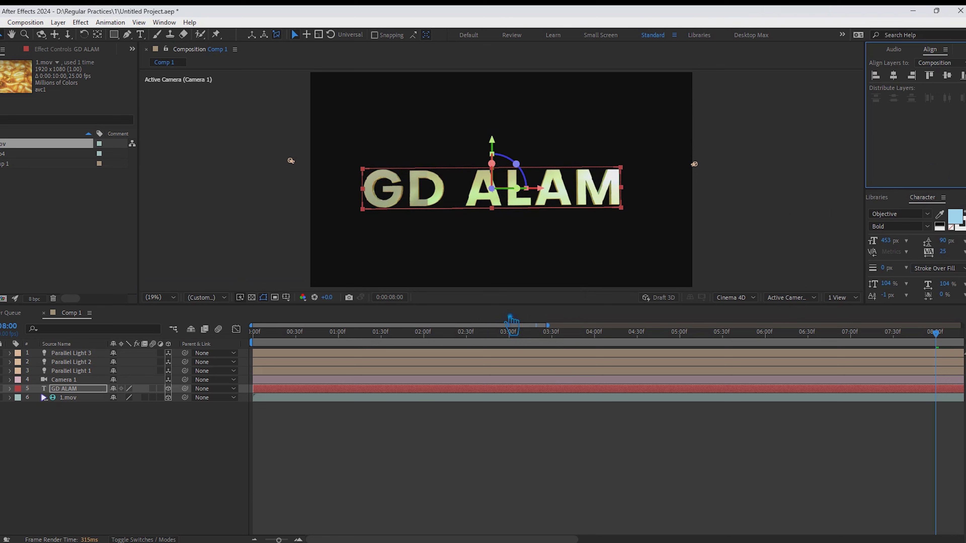
{"action": "left_click", "coordinate": [172, 437]}
{"action": "left_click", "coordinate": [500, 200]}
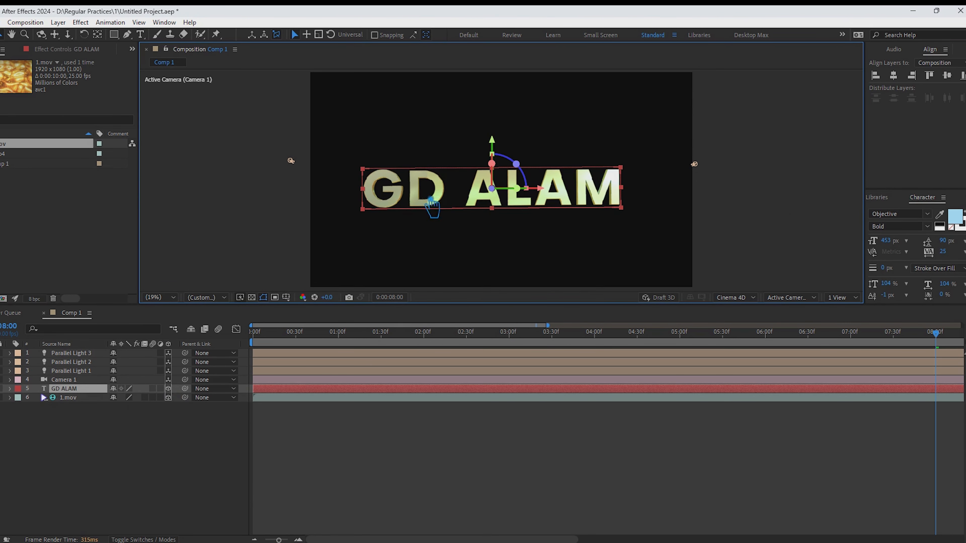
{"action": "left_click_drag", "start_coordinate": [549, 195], "coordinate": [557, 196]}
{"action": "left_click_drag", "start_coordinate": [510, 150], "coordinate": [510, 145]}
Step: Expand Camera 1's properties and add Position and Point of Interest keyframes at 0:00:08:00
{"action": "left_click", "coordinate": [64, 380]}
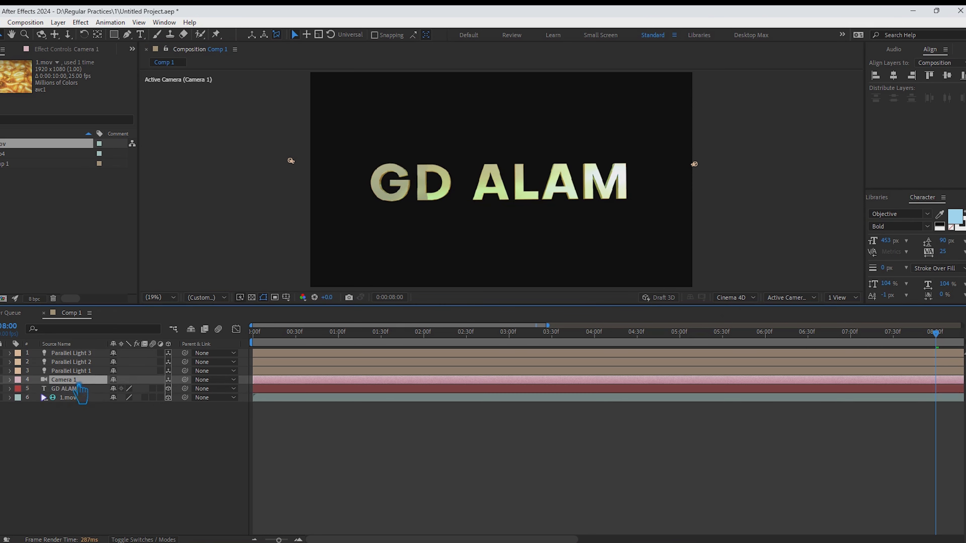
{"action": "left_click", "coordinate": [10, 380]}
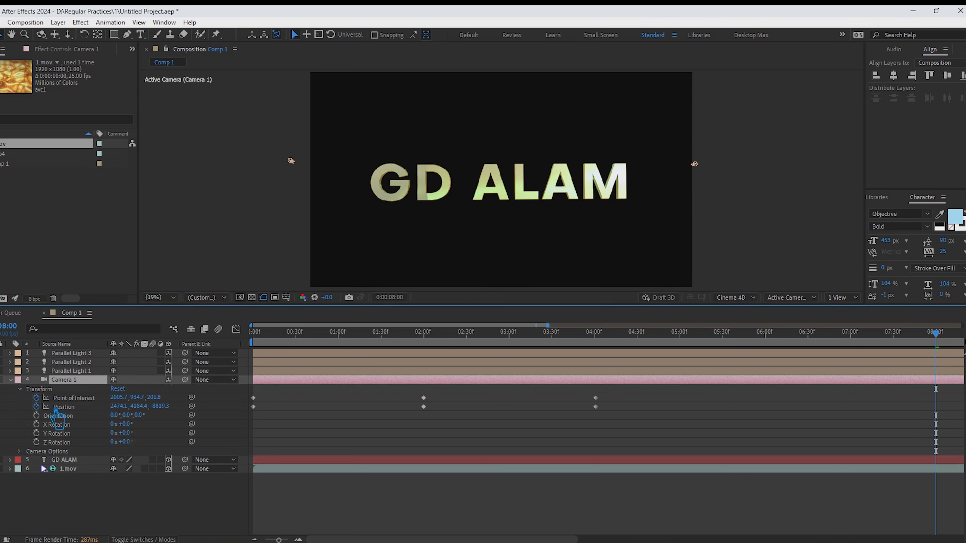
{"action": "left_click", "coordinate": [0, 407]}
{"action": "left_click", "coordinate": [0, 399]}
Step: At 0:00:04:01, orbit the camera to a steep, tilted side view of the title, updating both camera keyframes
{"action": "left_click_drag", "start_coordinate": [942, 348], "coordinate": [607, 380]}
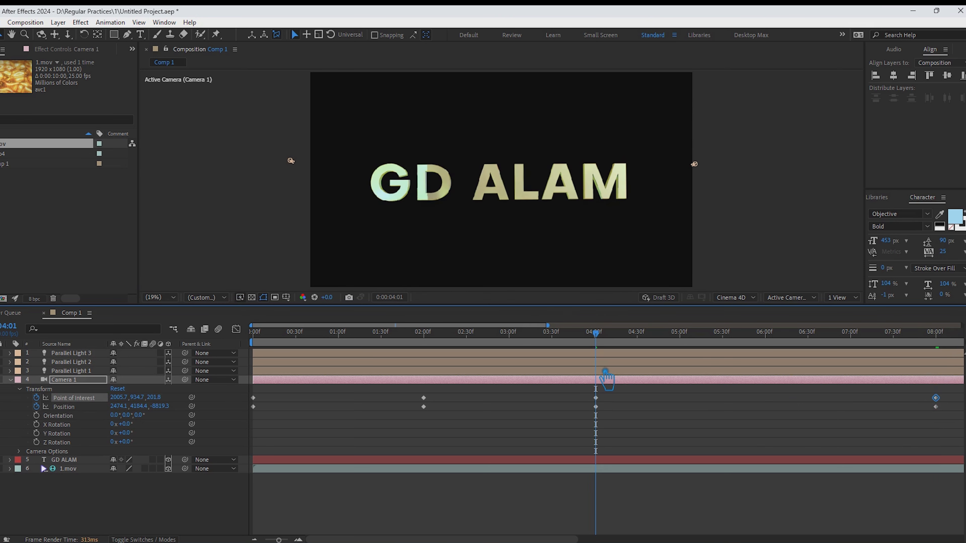
{"action": "left_click", "coordinate": [495, 183]}
{"action": "left_click_drag", "start_coordinate": [458, 189], "coordinate": [476, 229]}
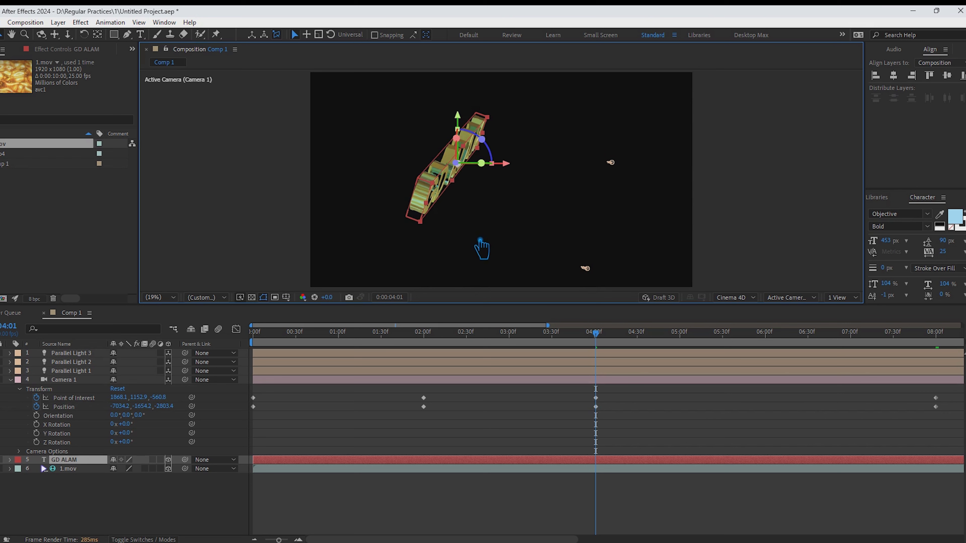
Step: Rotate the title slightly around its Y axis and move the playhead to 0:00:08:00
{"action": "left_click_drag", "start_coordinate": [482, 141], "coordinate": [491, 163]}
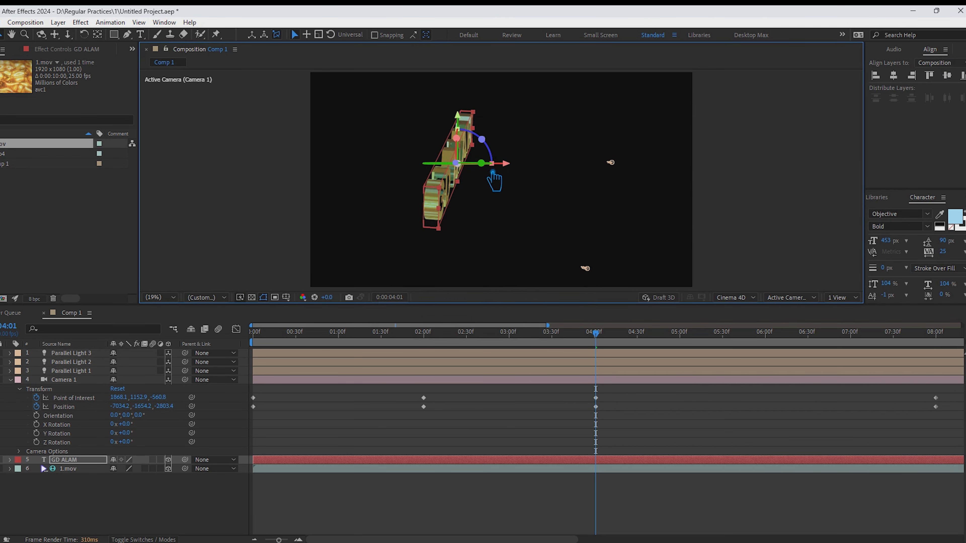
{"action": "left_click_drag", "start_coordinate": [614, 345], "coordinate": [939, 368]}
{"action": "left_click", "coordinate": [945, 372]}
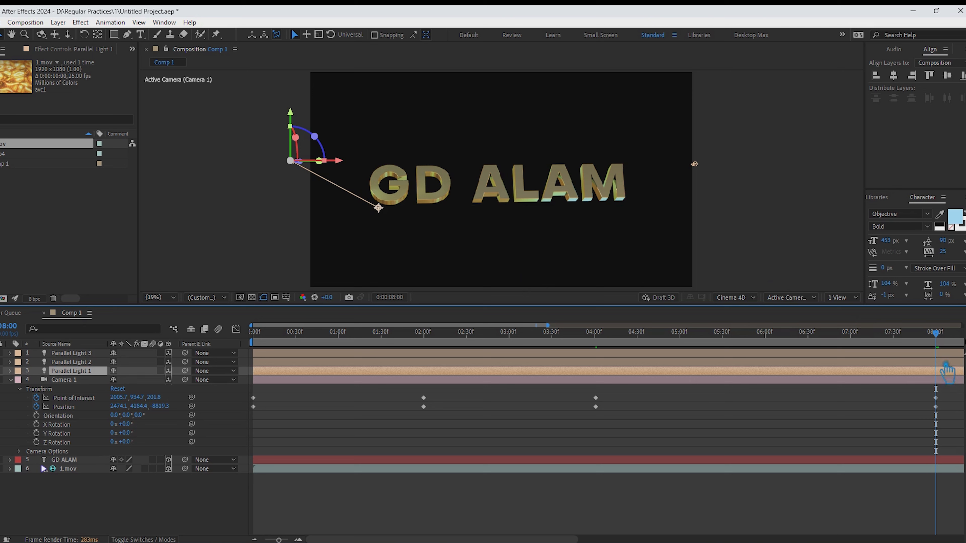
Step: At 0:00:06:00, orbit the camera to a high, diagonal view that adds camera keyframes, and move the title up and right towards the frame's centre
{"action": "left_click_drag", "start_coordinate": [942, 340], "coordinate": [771, 344]}
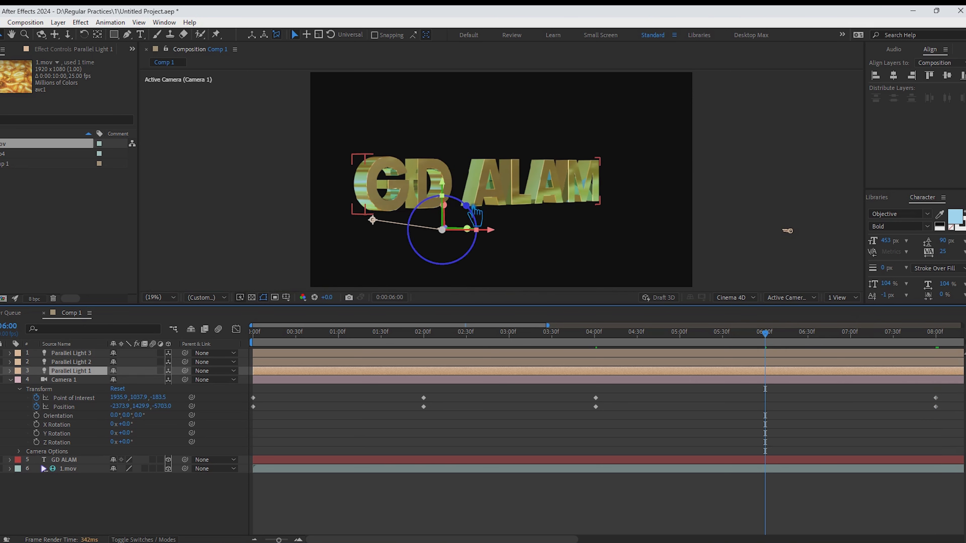
{"action": "left_click", "coordinate": [588, 190]}
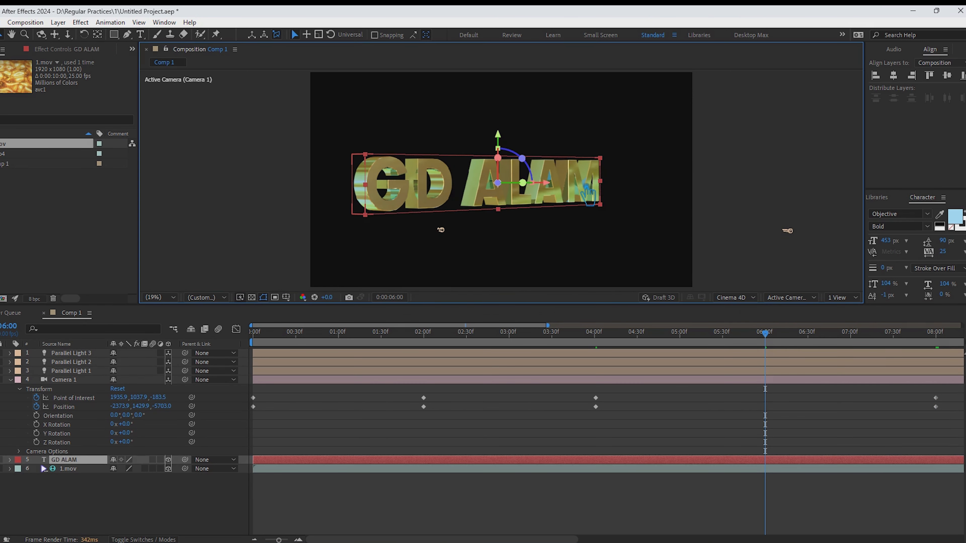
{"action": "left_click_drag", "start_coordinate": [589, 190], "coordinate": [536, 83]}
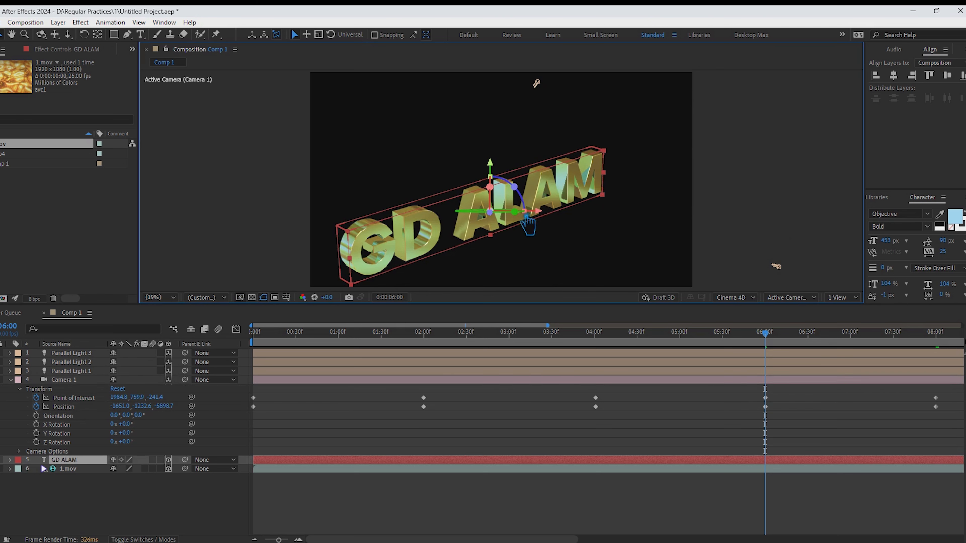
{"action": "left_click_drag", "start_coordinate": [529, 224], "coordinate": [610, 233]}
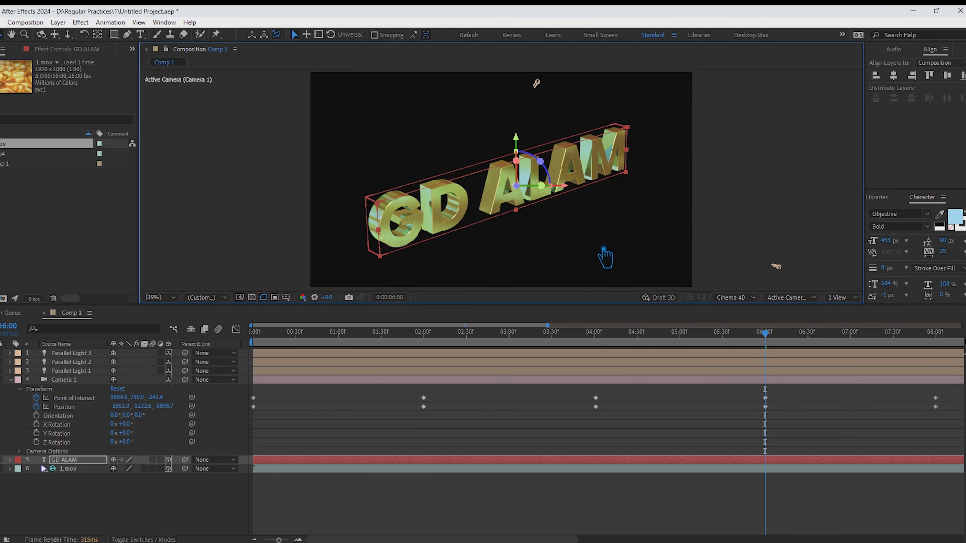
{"action": "left_click", "coordinate": [167, 496]}
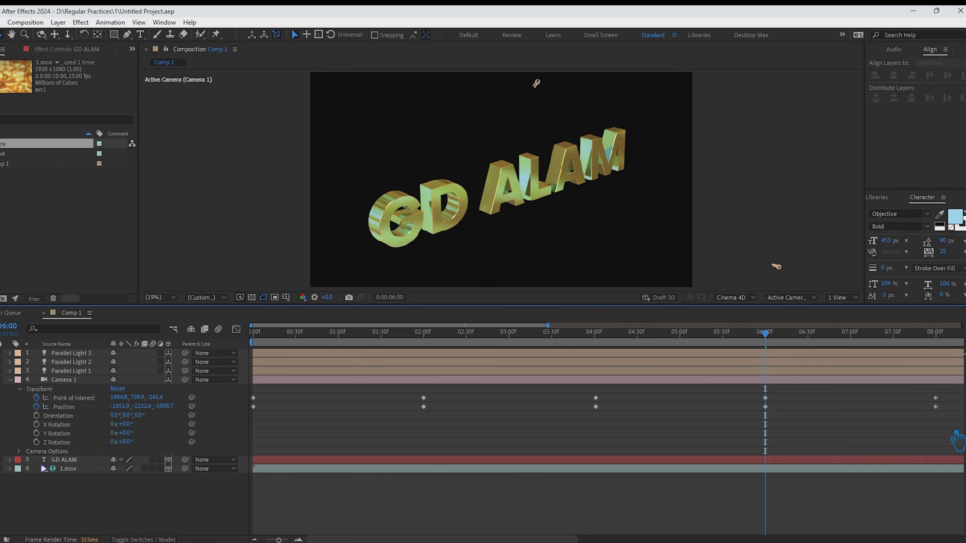
Step: Apply Easy Ease to all Position and Point of Interest keyframes of Camera 1 and show them in the Graph Editor
{"action": "left_click_drag", "start_coordinate": [954, 426], "coordinate": [251, 392]}
{"action": "key", "text": "F9"}
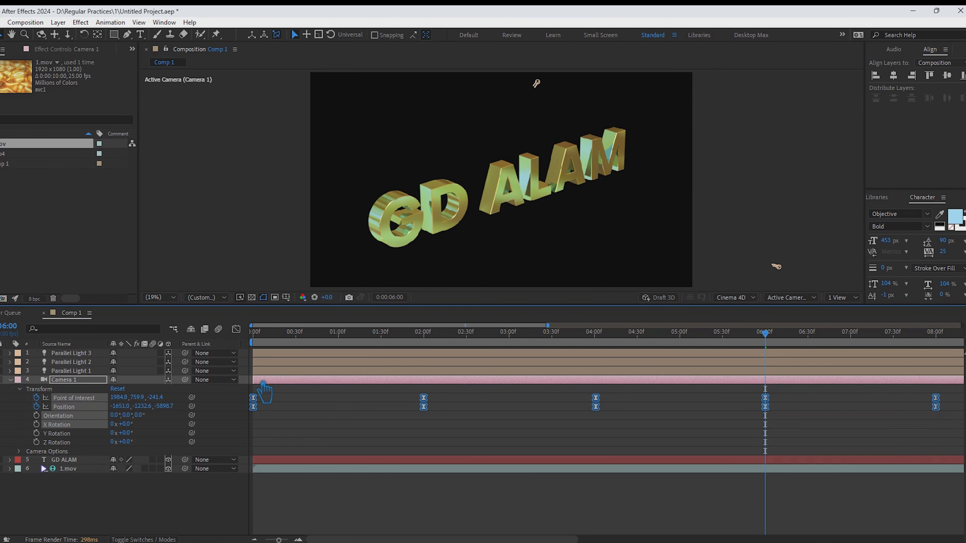
{"action": "left_click", "coordinate": [236, 329]}
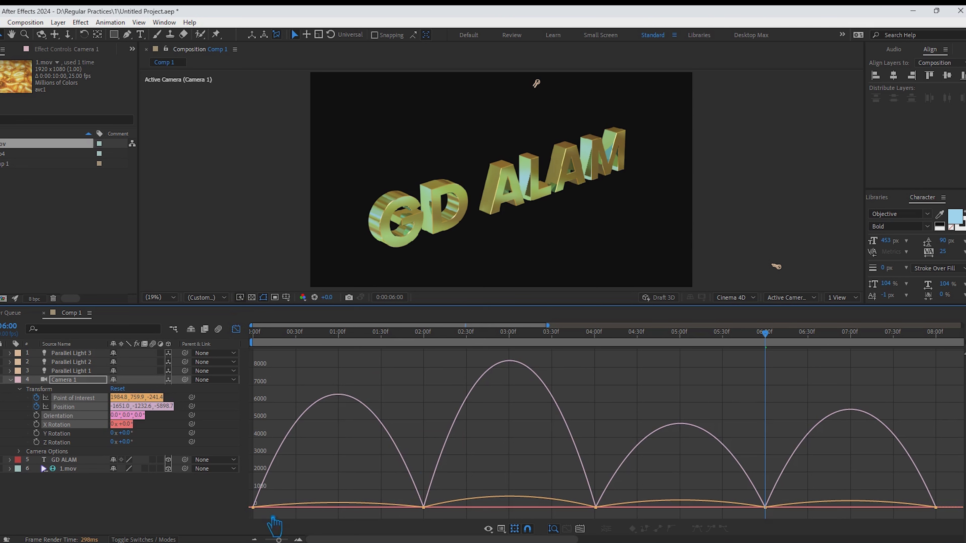
Step: Reshape the camera's speed curve between 0:00 and 2:00 into a sharp central peak by lengthening the influence of both keyframes
{"action": "left_click", "coordinate": [254, 507]}
{"action": "left_click_drag", "start_coordinate": [294, 507], "coordinate": [395, 505]}
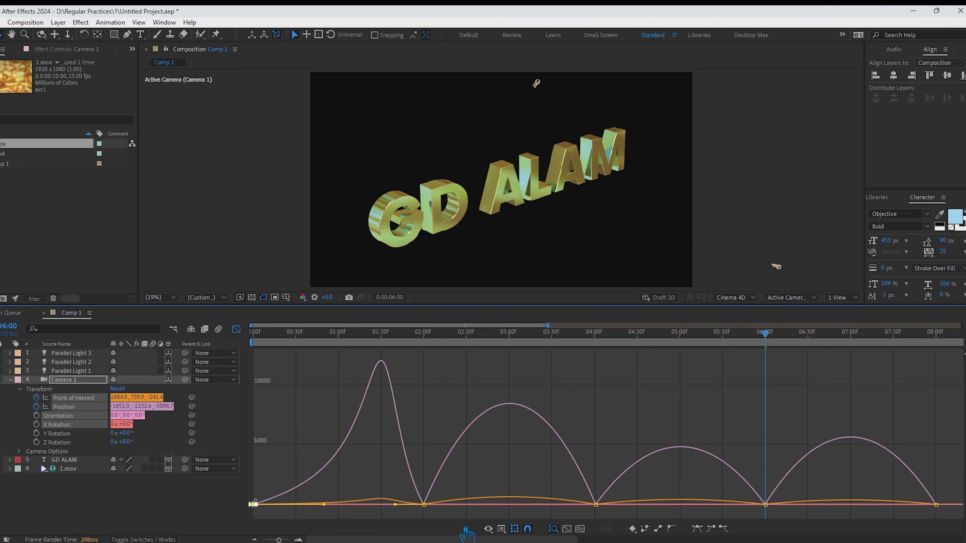
{"action": "left_click", "coordinate": [424, 504]}
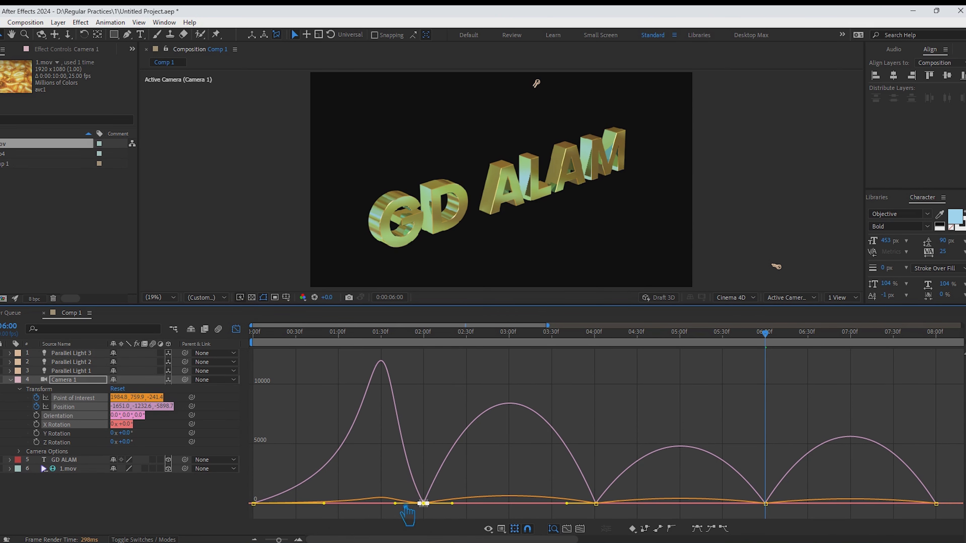
{"action": "left_click_drag", "start_coordinate": [402, 509], "coordinate": [318, 510]}
{"action": "left_click", "coordinate": [318, 494]}
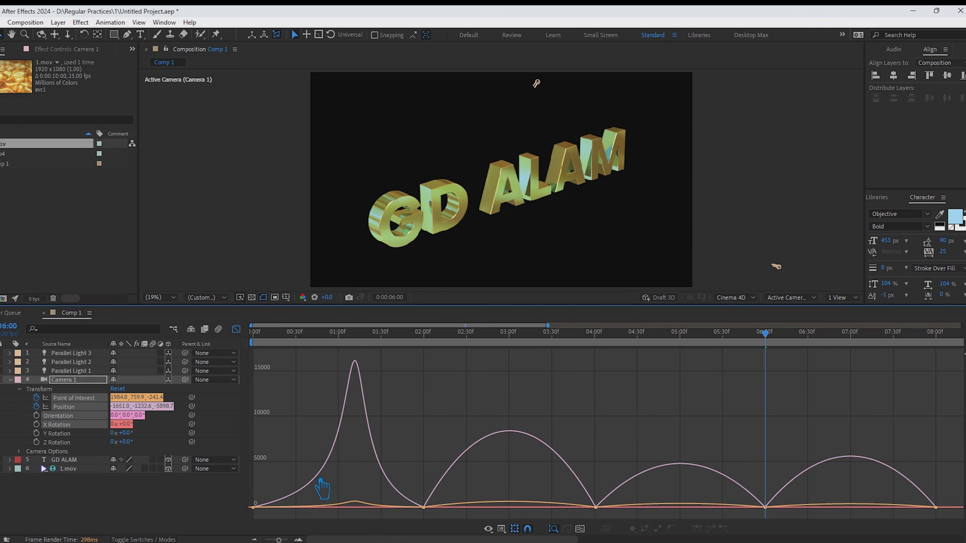
{"action": "left_click", "coordinate": [319, 508]}
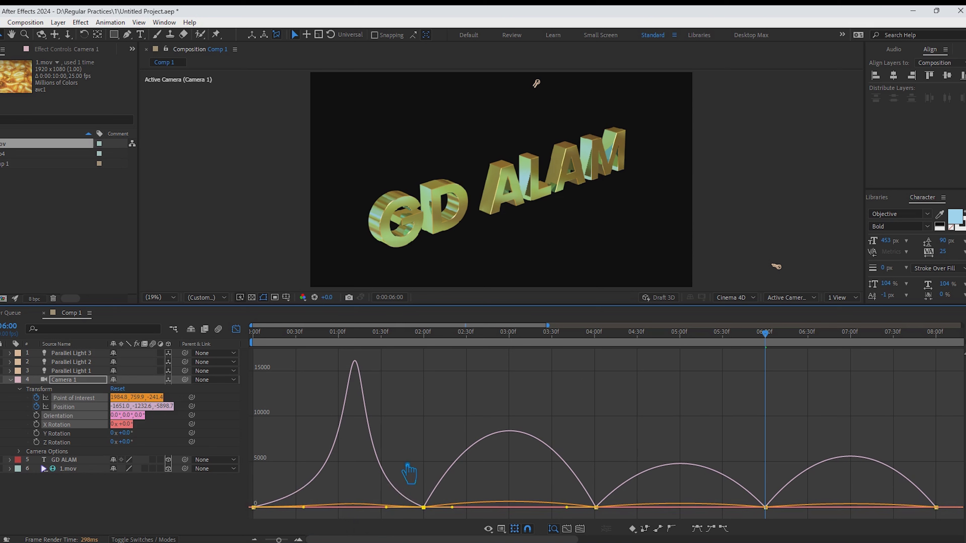
Step: Sharpen the speed curve peak between the 2:00 and 4:00 camera keyframes by extending their influence handles towards the middle
{"action": "left_click", "coordinate": [399, 470]}
{"action": "left_click", "coordinate": [440, 507]}
{"action": "left_click_drag", "start_coordinate": [453, 503], "coordinate": [483, 504]}
{"action": "left_click_drag", "start_coordinate": [615, 488], "coordinate": [553, 509]}
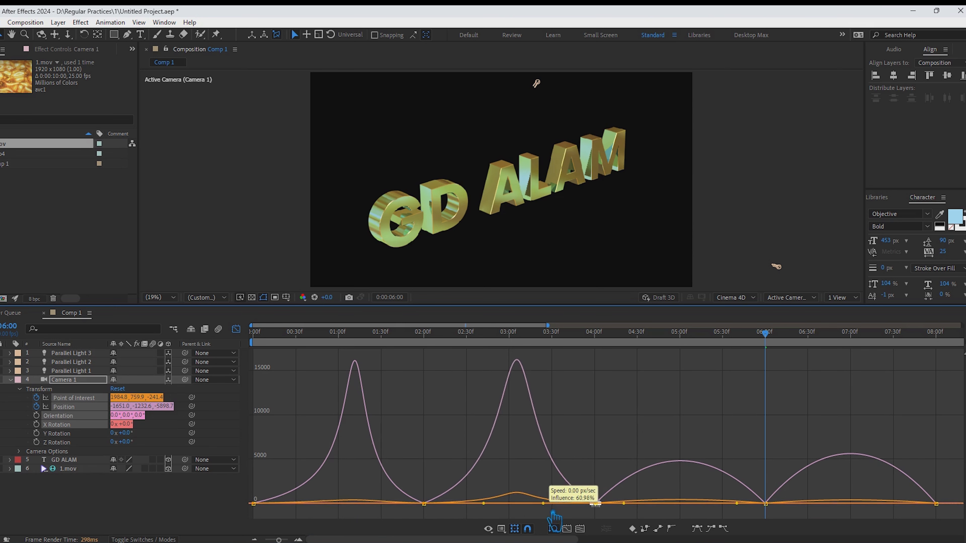
Step: Steepen the camera's speed curves in the 4:00–6:00 and 6:00–8:00 segments by extending the keyframes' influence handles inward
{"action": "left_click_drag", "start_coordinate": [634, 509], "coordinate": [670, 509]}
{"action": "left_click_drag", "start_coordinate": [746, 509], "coordinate": [728, 516]}
{"action": "left_click", "coordinate": [764, 506]}
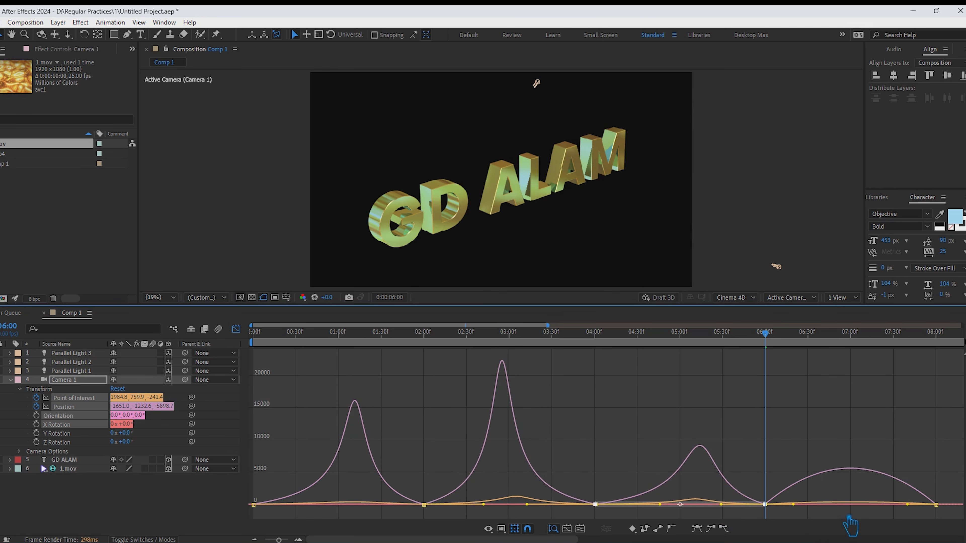
{"action": "left_click_drag", "start_coordinate": [793, 505], "coordinate": [821, 504]}
{"action": "left_click_drag", "start_coordinate": [909, 506], "coordinate": [857, 516]}
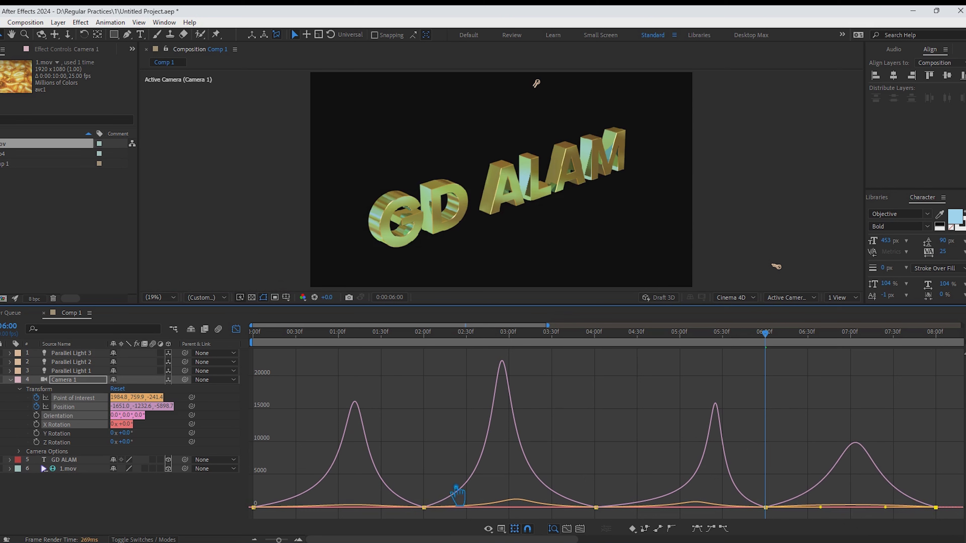
Step: Collapse Camera 1's properties and switch the timeline from the Graph Editor back to layer bars
{"action": "left_click", "coordinate": [645, 458]}
{"action": "left_click", "coordinate": [11, 379]}
{"action": "left_click", "coordinate": [116, 483]}
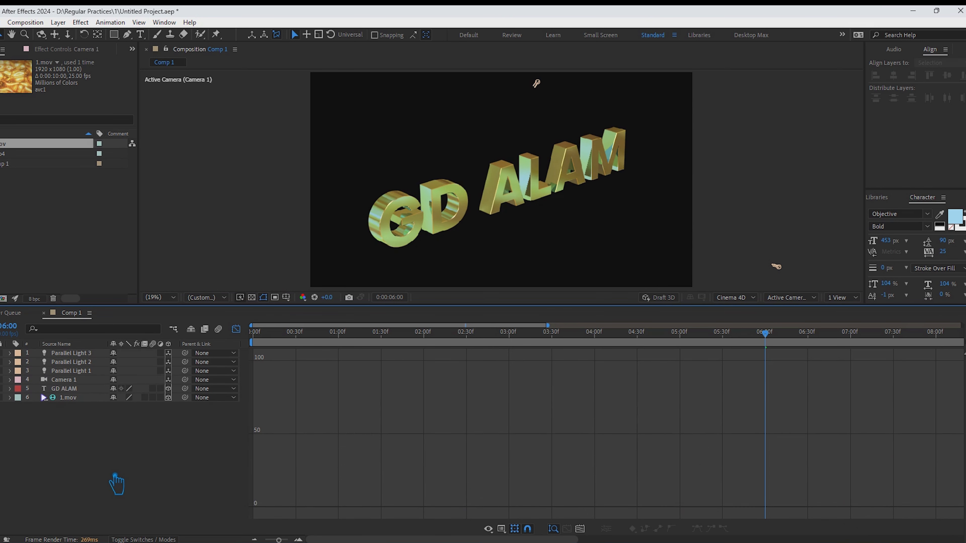
{"action": "left_click", "coordinate": [236, 328]}
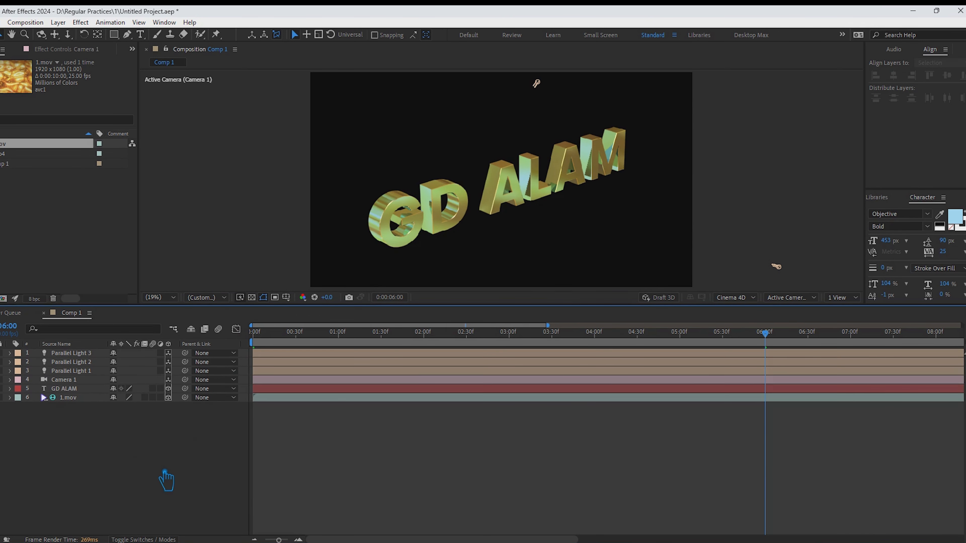
Step: Set the duration of Comp 1 to 8 seconds
{"action": "left_click", "coordinate": [10, 20]}
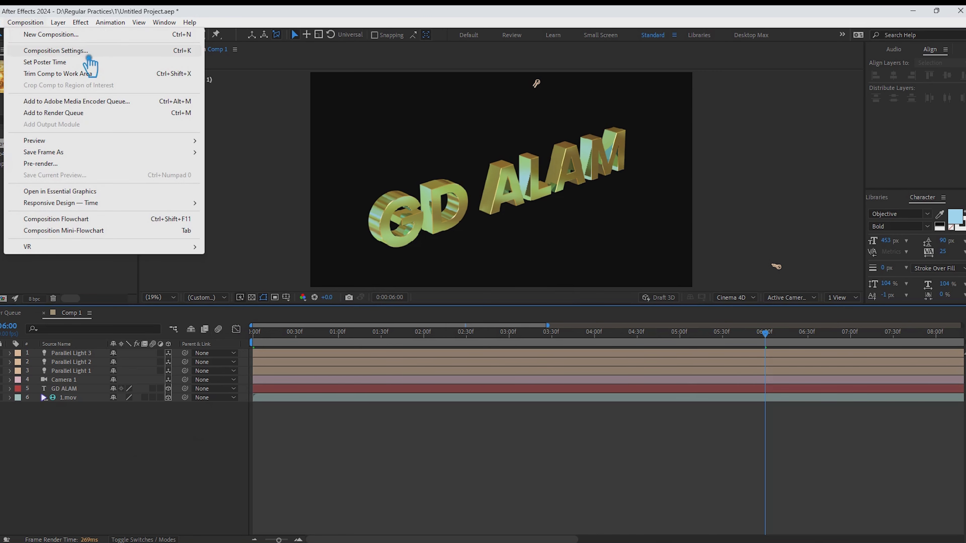
{"action": "left_click", "coordinate": [38, 48]}
{"action": "double_click", "coordinate": [482, 425]}
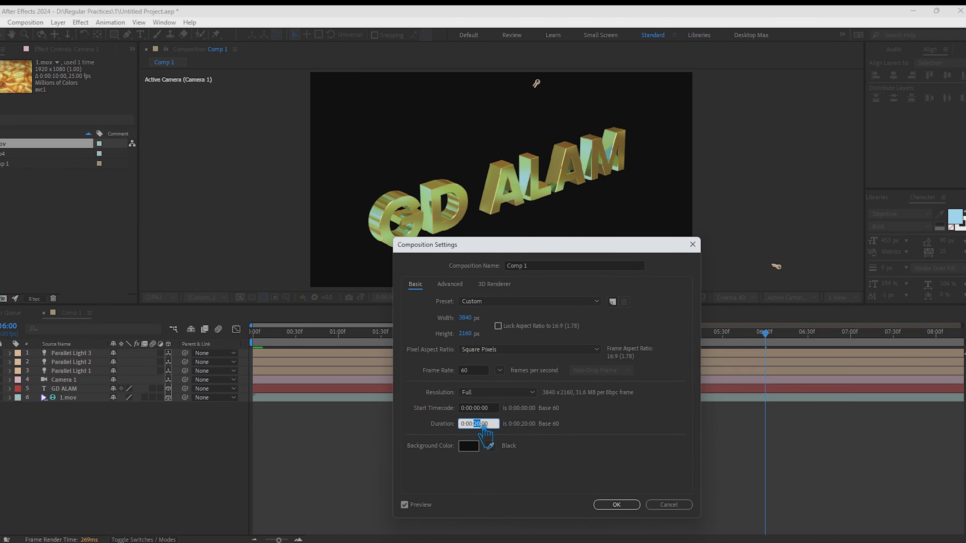
{"action": "type", "text": "8"}
{"action": "left_click", "coordinate": [620, 505]}
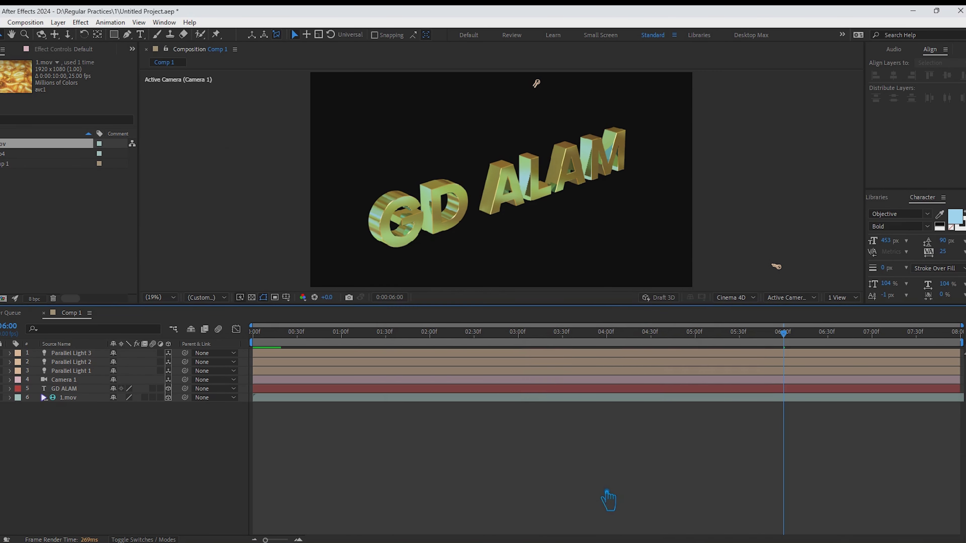
Step: Preview the eased camera animation around the title
{"action": "key", "text": "space"}
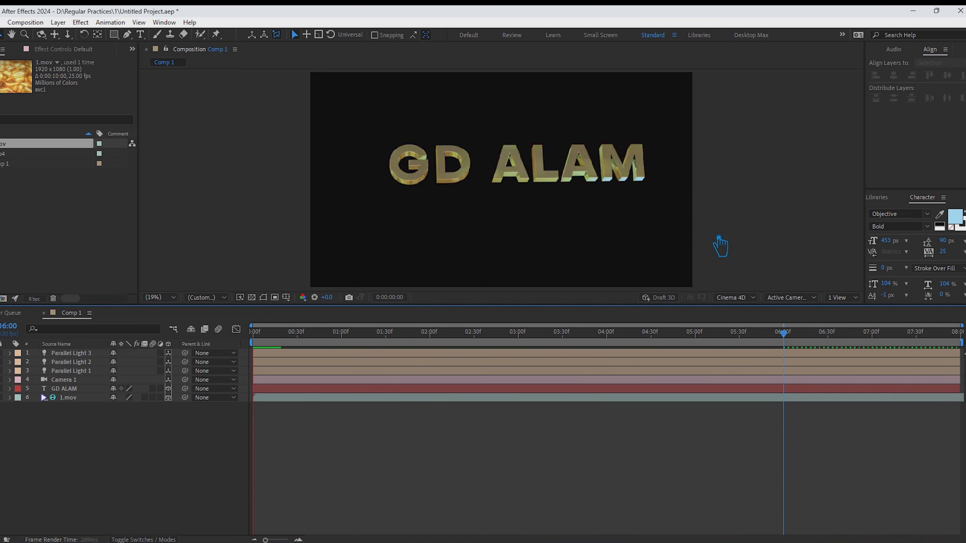
{"action": "key", "text": "space"}
{"action": "left_click_drag", "start_coordinate": [303, 318], "coordinate": [958, 332]}
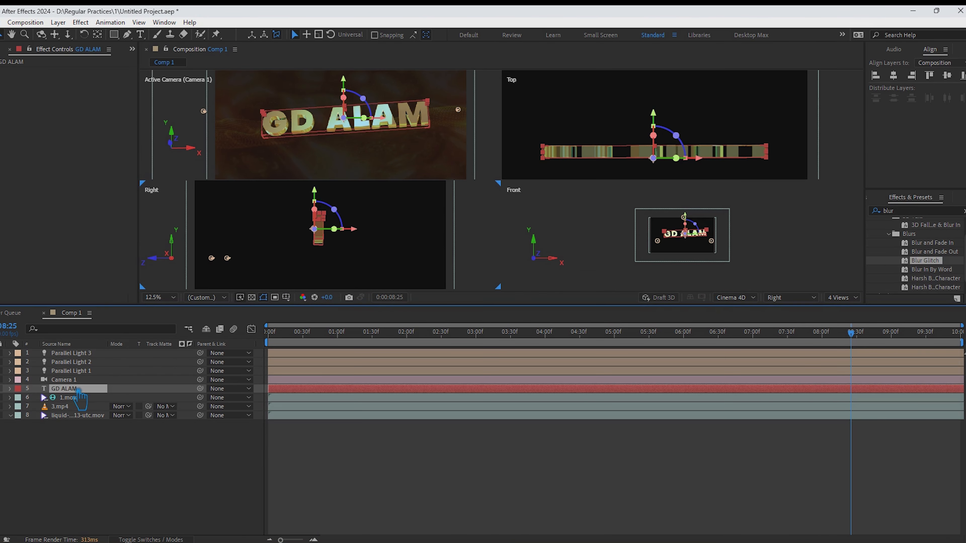
Step: Duplicate the title text layer, order the copy below the original, and lower the copy in the Right view to sit directly beneath the title
{"action": "left_click", "coordinate": [76, 389]}
{"action": "left_click_drag", "start_coordinate": [75, 397], "coordinate": [79, 403]}
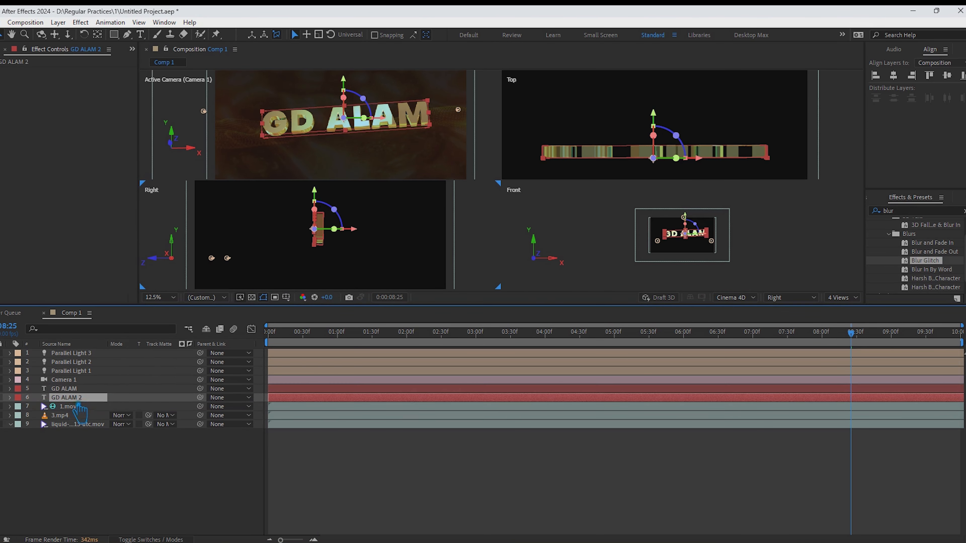
{"action": "left_click_drag", "start_coordinate": [324, 198], "coordinate": [328, 229]}
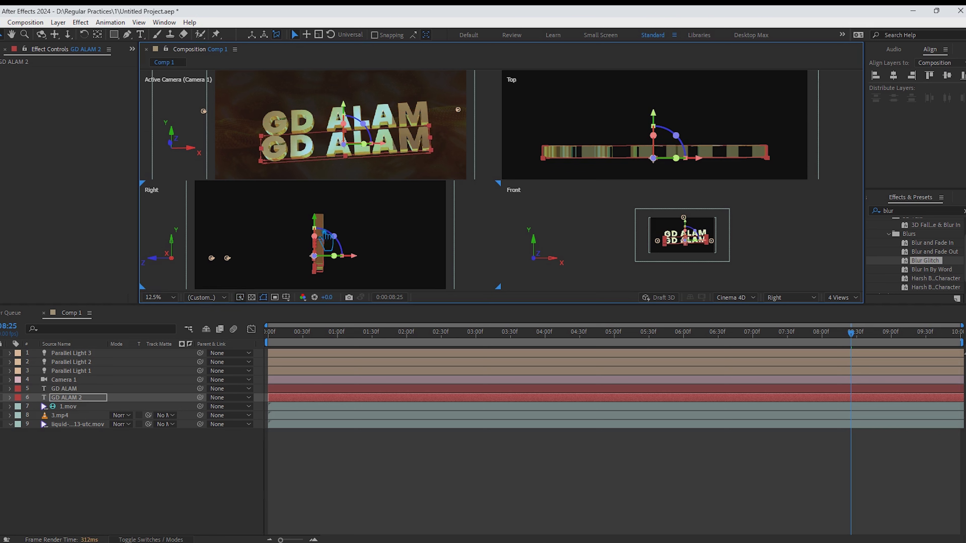
Step: Flip the duplicated title layer vertically to form a mirrored reflection
{"action": "right_click", "coordinate": [83, 399]}
{"action": "mouse_move", "coordinate": [124, 129]}
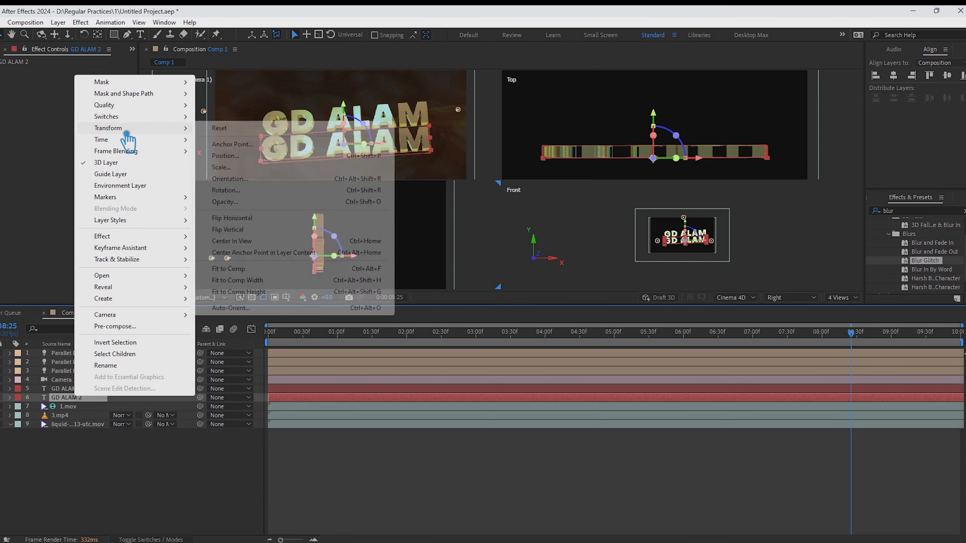
{"action": "left_click", "coordinate": [253, 230]}
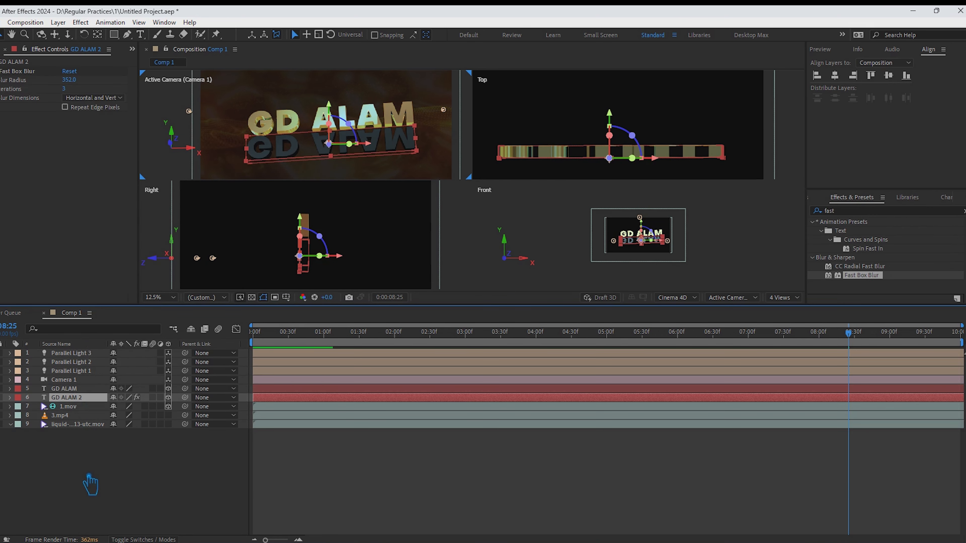
Step: Deselect the layers and change the composition viewer from four views to a single Active Camera view
{"action": "left_click", "coordinate": [87, 485]}
{"action": "left_click", "coordinate": [782, 298]}
{"action": "left_click", "coordinate": [771, 309]}
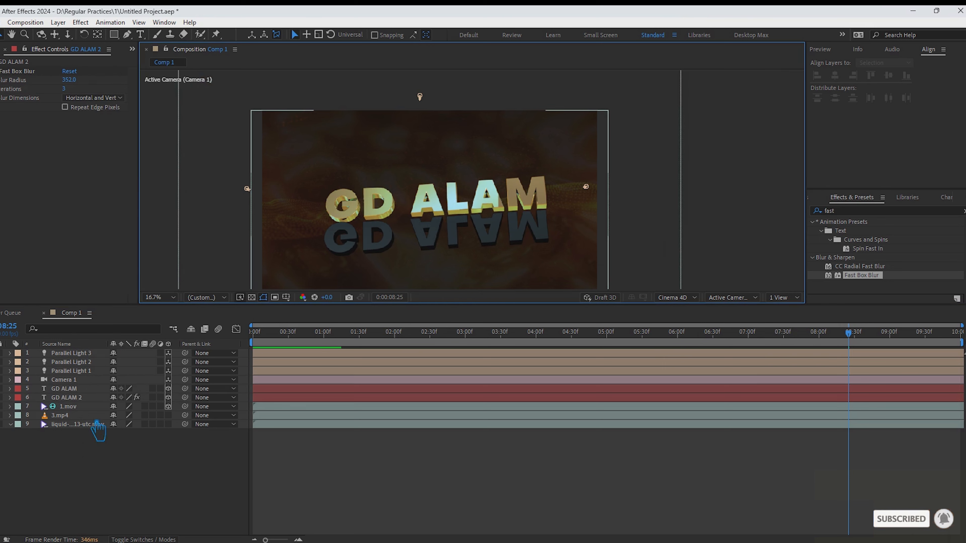
Step: Try 50 iterations for the Fast Box Blur on the flipped title copy and delete the effect
{"action": "left_click", "coordinate": [83, 398]}
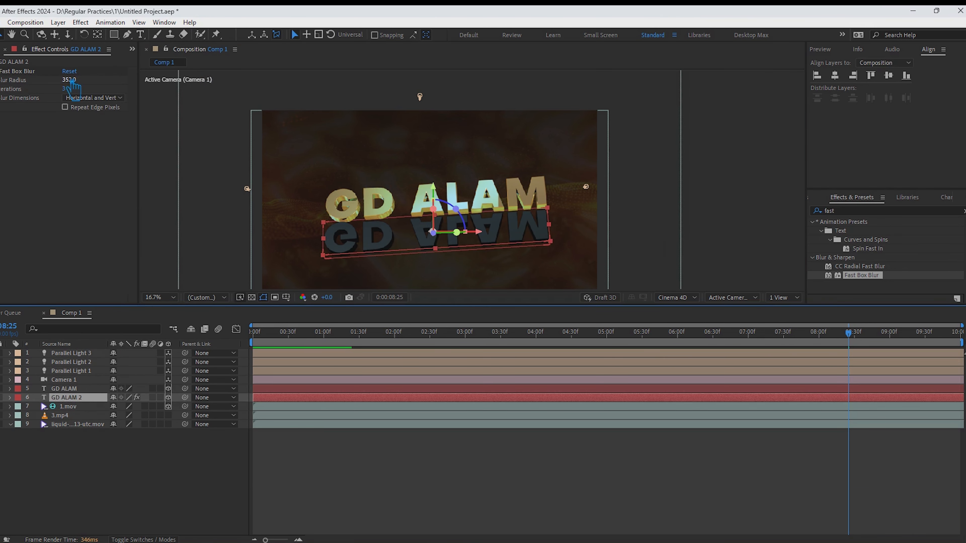
{"action": "left_click_drag", "start_coordinate": [65, 88], "coordinate": [291, 112]}
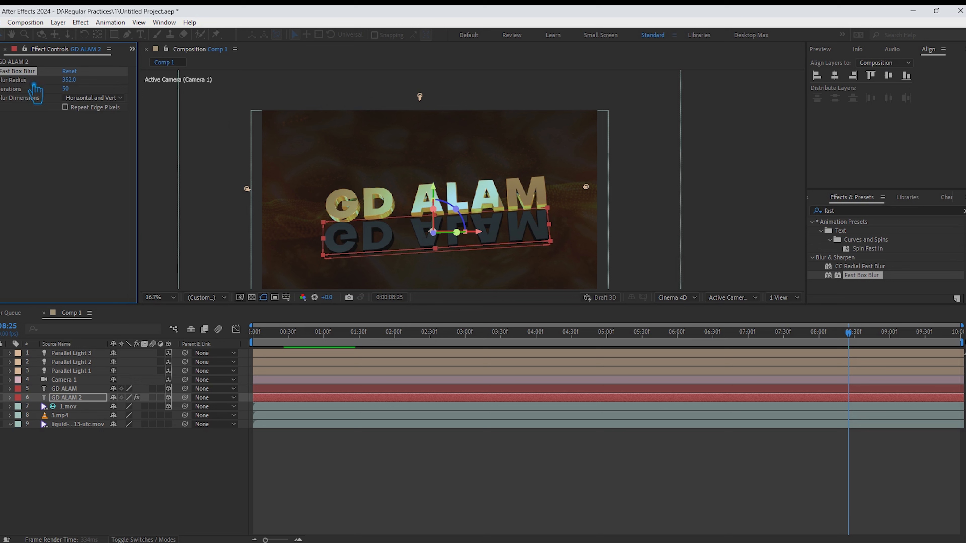
{"action": "left_click", "coordinate": [22, 73]}
{"action": "key", "text": "Delete"}
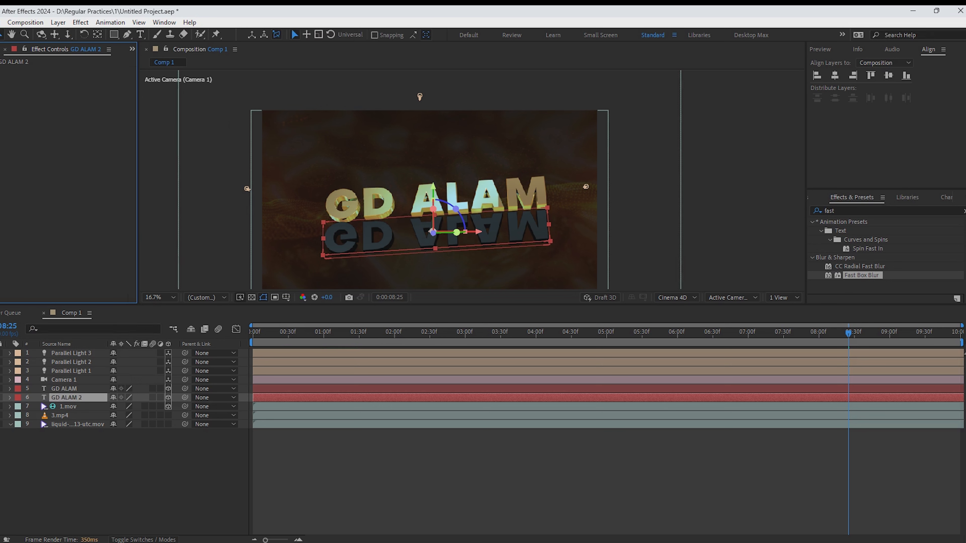
Step: Search the effects and presets for "blur"
{"action": "left_click", "coordinate": [872, 248]}
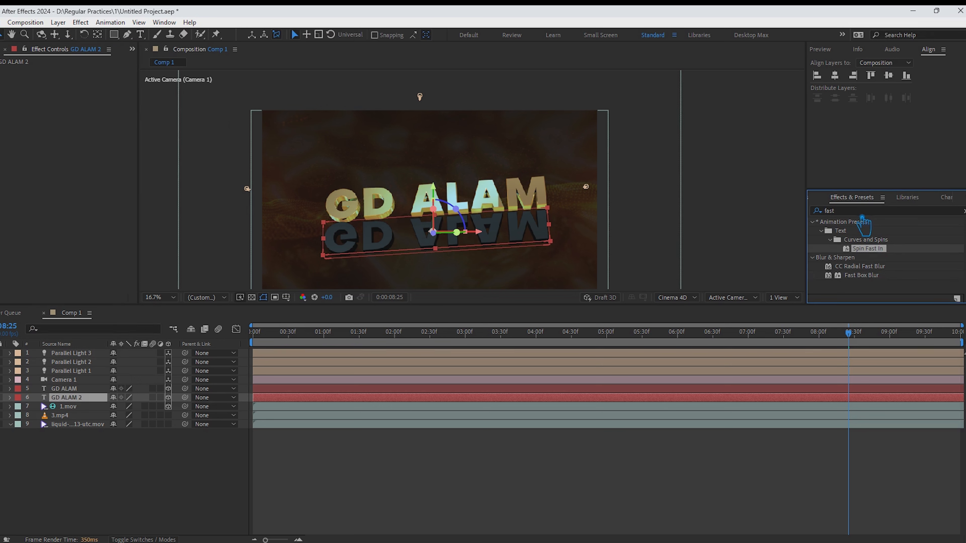
{"action": "left_click_drag", "start_coordinate": [860, 213], "coordinate": [773, 225]}
{"action": "key", "text": "BackSpace"}
{"action": "type", "text": "blur"}
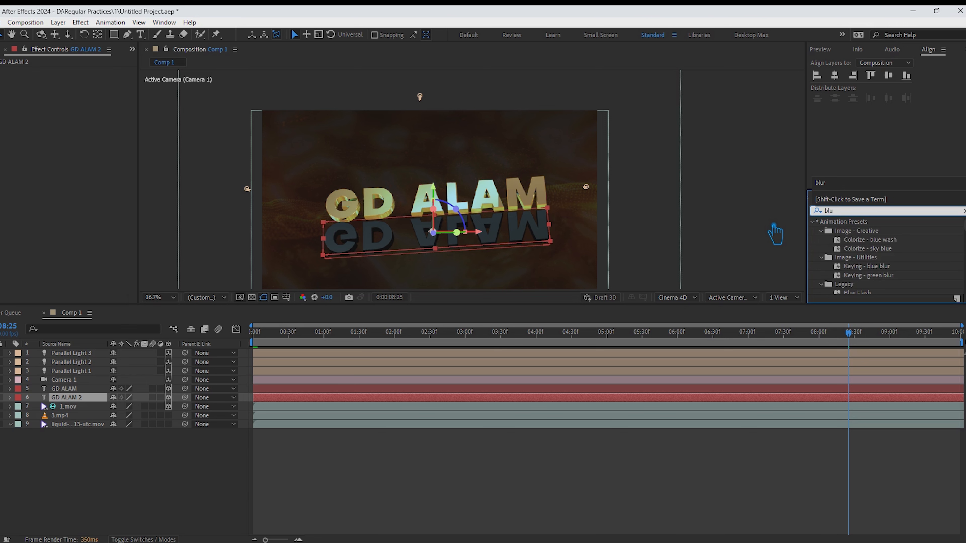
Step: Pre-compose the flipped title copy into a new composition named "Blur" with all attributes moved, and return to Comp 1
{"action": "right_click", "coordinate": [75, 403]}
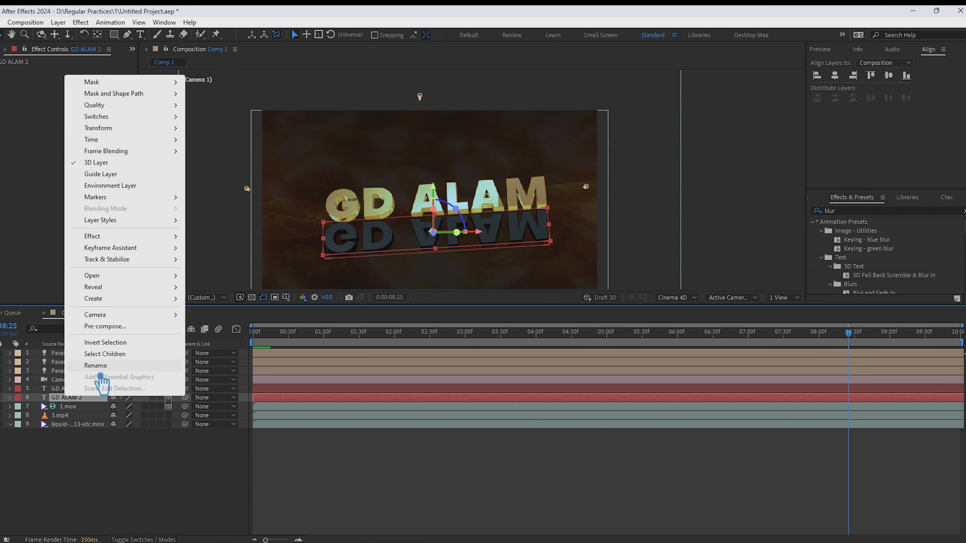
{"action": "left_click", "coordinate": [132, 332]}
{"action": "type", "text": "Blur"}
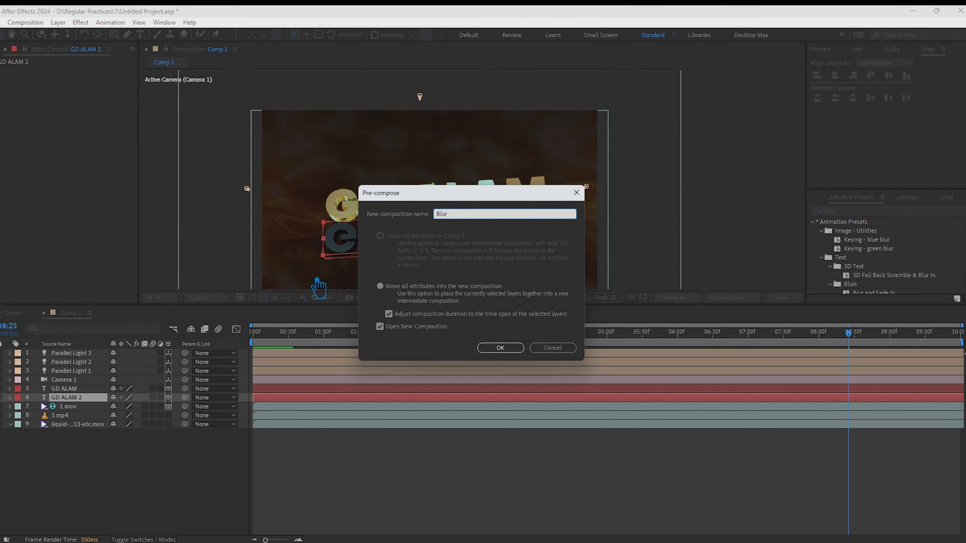
{"action": "left_click", "coordinate": [500, 347]}
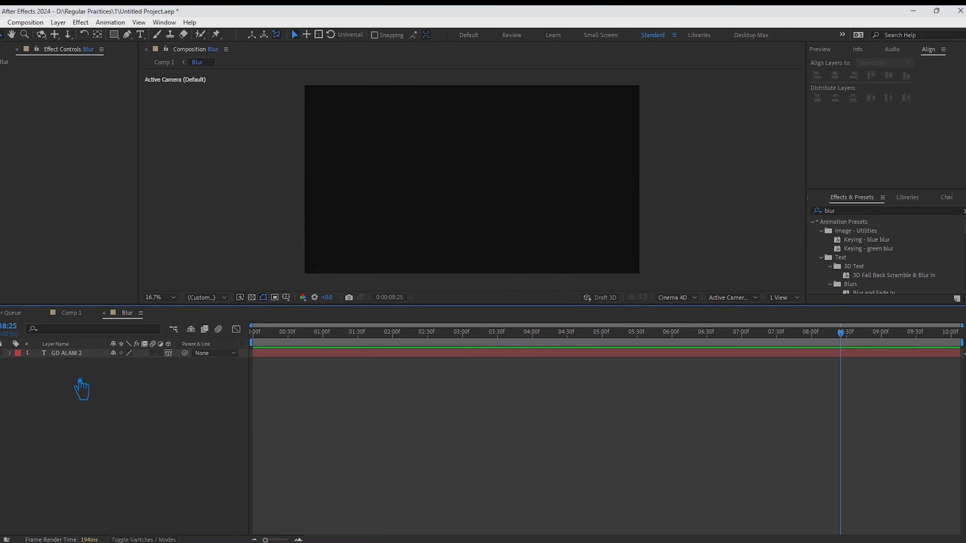
{"action": "left_click", "coordinate": [85, 312]}
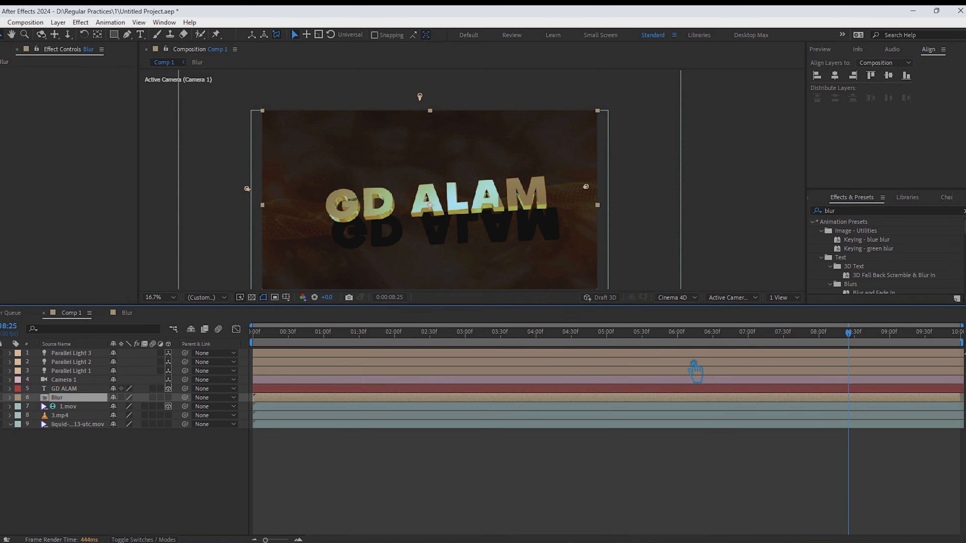
Step: Make the Blur pre-comp a 3D layer and apply the Gaussian Blur effect to it
{"action": "left_click", "coordinate": [168, 397]}
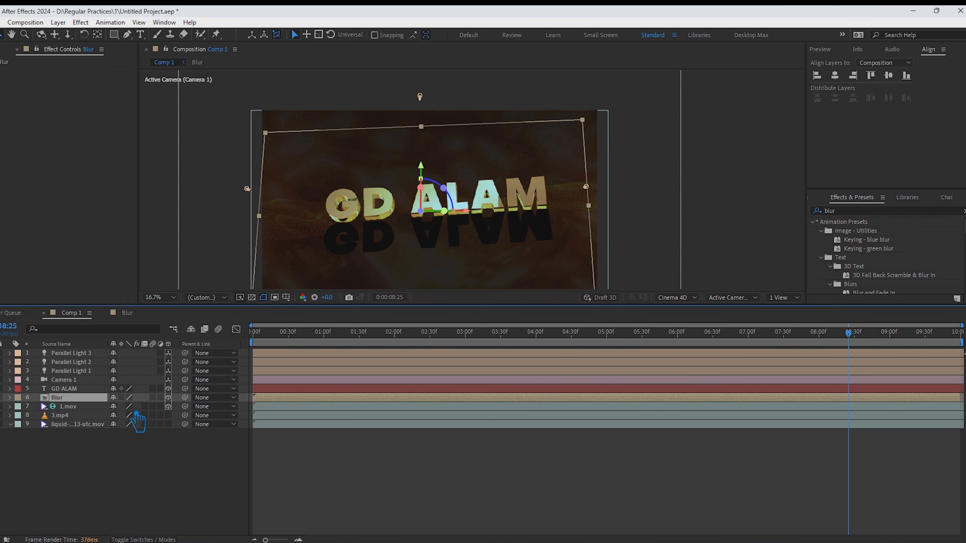
{"action": "left_click", "coordinate": [752, 227]}
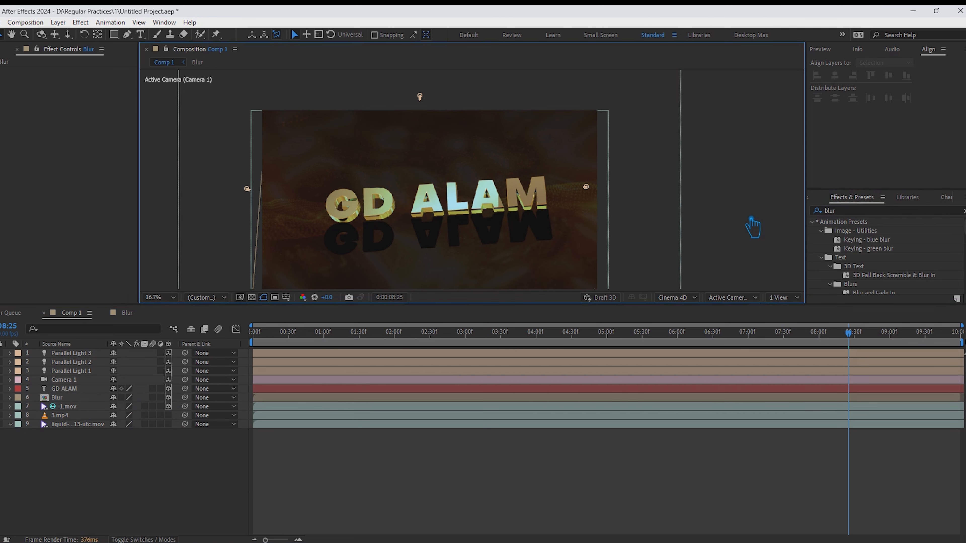
{"action": "left_click", "coordinate": [851, 211]}
{"action": "type", "text": "gau"}
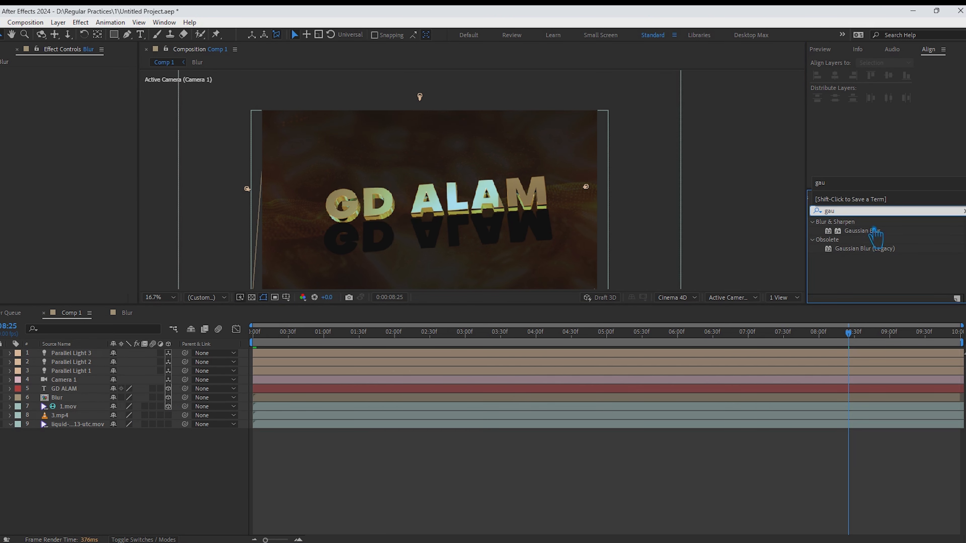
{"action": "left_click_drag", "start_coordinate": [873, 231], "coordinate": [80, 403]}
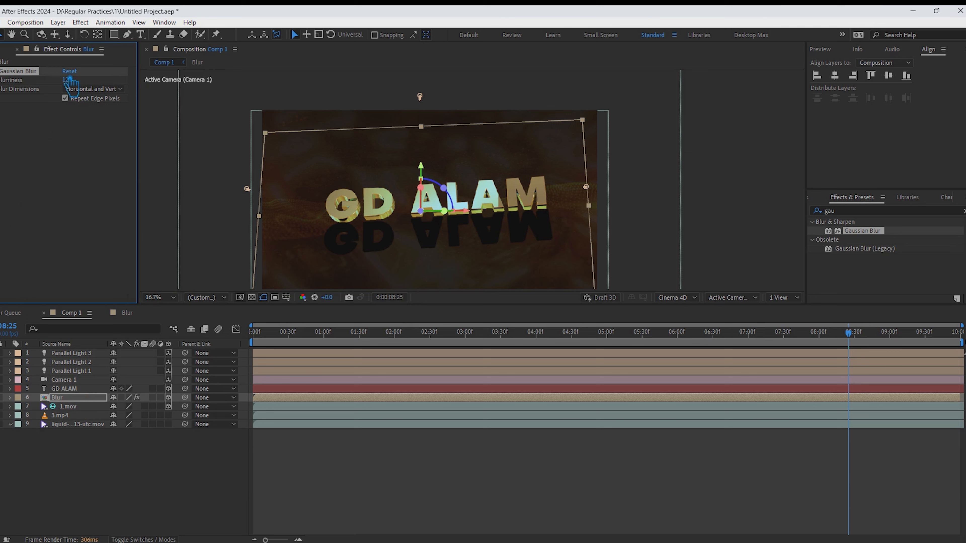
Step: Raise the Gaussian Blur blurriness on the Blur layer to about 111.7
{"action": "left_click", "coordinate": [272, 105]}
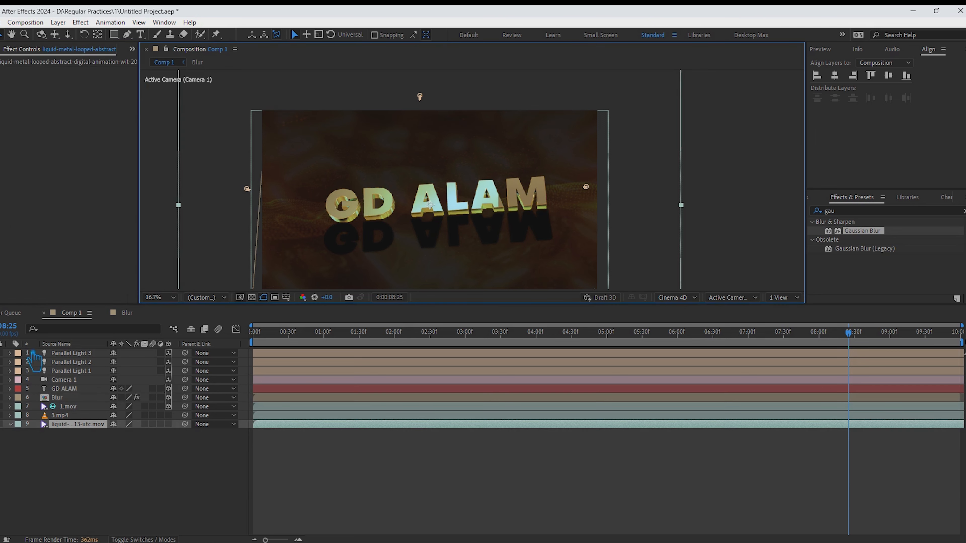
{"action": "left_click", "coordinate": [78, 397]}
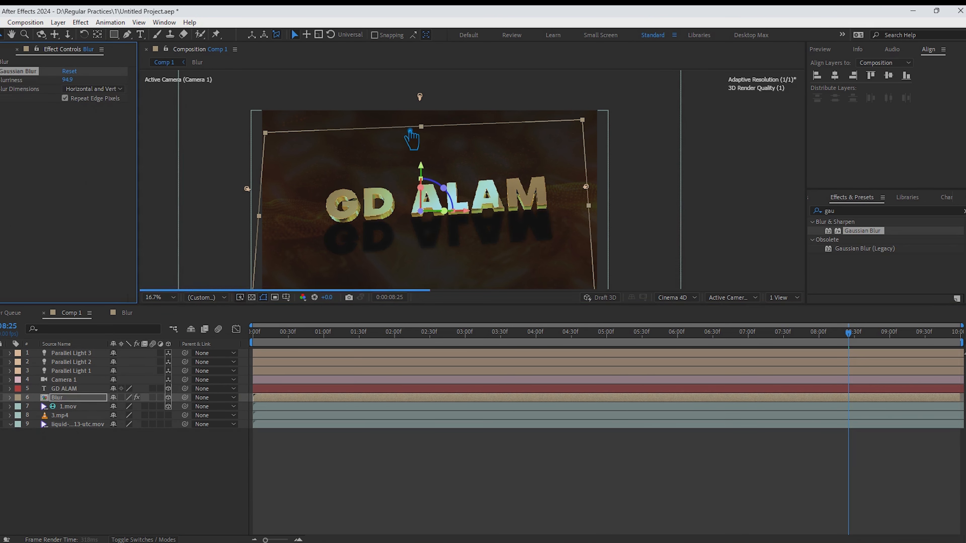
{"action": "left_click_drag", "start_coordinate": [94, 91], "coordinate": [100, 91]}
{"action": "left_click", "coordinate": [172, 93]}
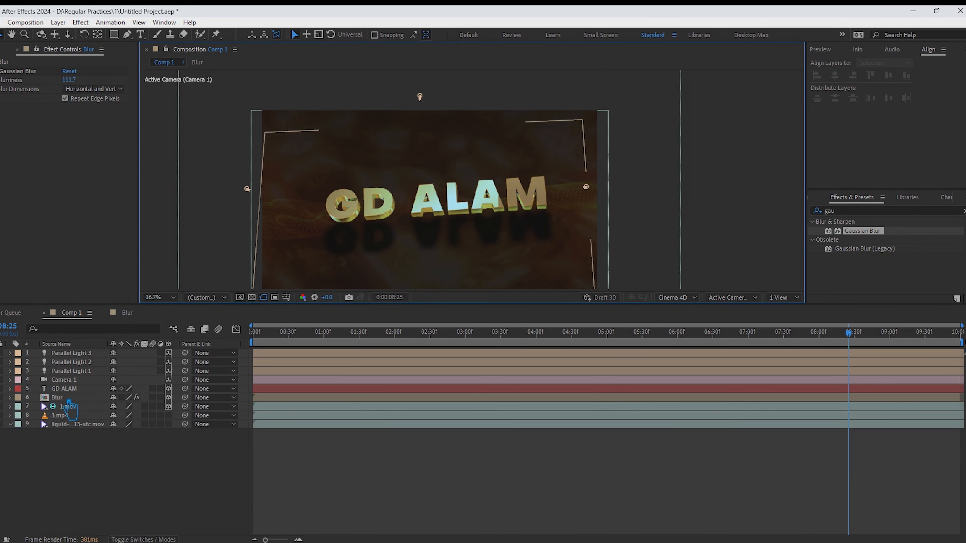
Step: Set the Blur layer's opacity to 20%
{"action": "left_click", "coordinate": [78, 398]}
{"action": "key", "text": "t"}
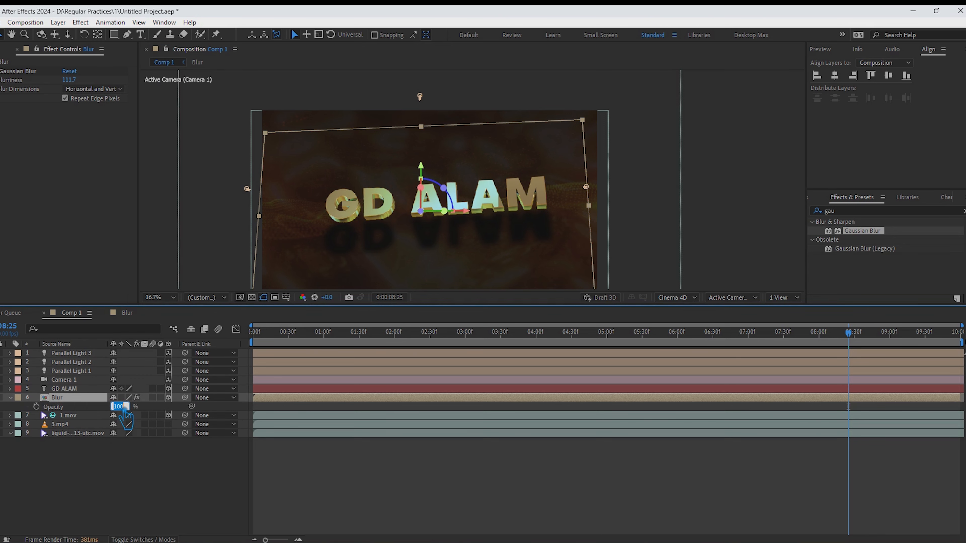
{"action": "type", "text": "20"}
{"action": "key", "text": "Return"}
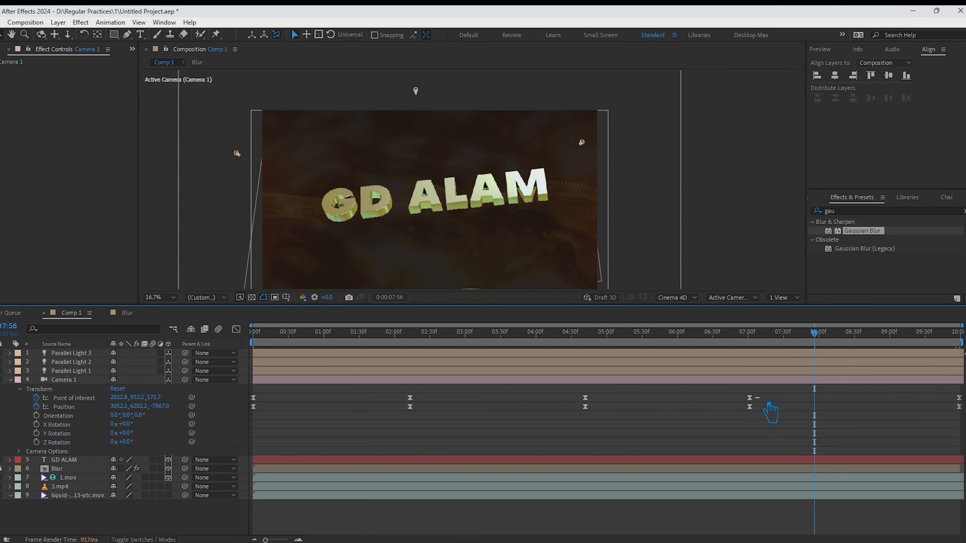
Step: Retime the three middle pairs of Camera 1's Point of Interest and Position keyframes to about 2.3, 4.9 and 7.3 seconds
{"action": "left_click", "coordinate": [749, 398]}
{"action": "mouse_move", "coordinate": [760, 412]}
{"action": "left_mouse_down"}
{"action": "mouse_move", "coordinate": [738, 394]}
{"action": "mouse_move", "coordinate": [773, 408]}
{"action": "left_mouse_up"}
{"action": "left_click_drag", "start_coordinate": [619, 431], "coordinate": [601, 407]}
{"action": "left_click", "coordinate": [410, 398]}
{"action": "left_click", "coordinate": [410, 407]}
{"action": "left_click", "coordinate": [422, 408]}
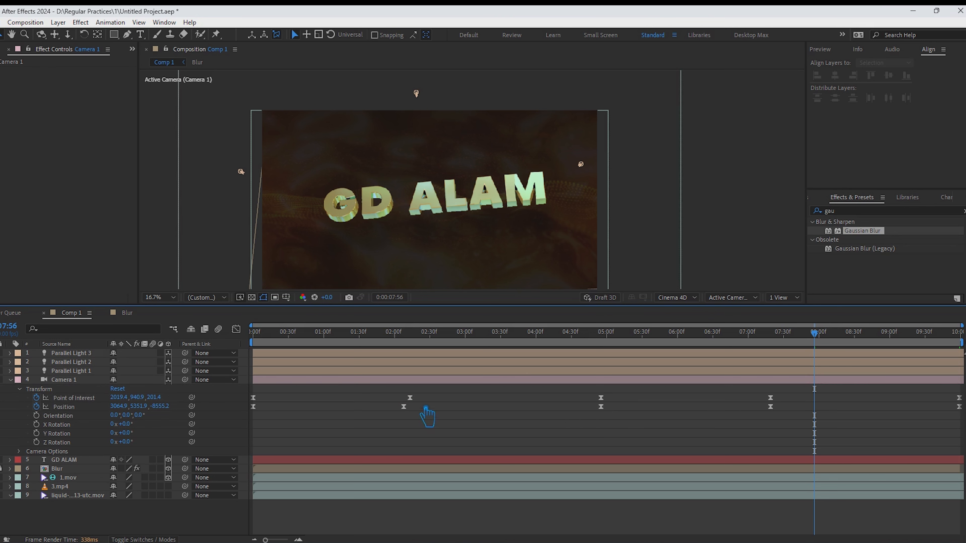
{"action": "left_click_drag", "start_coordinate": [427, 418], "coordinate": [404, 395]}
{"action": "left_click", "coordinate": [498, 437]}
Step: Reshape the speed curve around Camera 1's keyframes near 7.3 seconds in the Graph Editor, and collapse the camera's properties
{"action": "left_click_drag", "start_coordinate": [252, 388], "coordinate": [962, 437]}
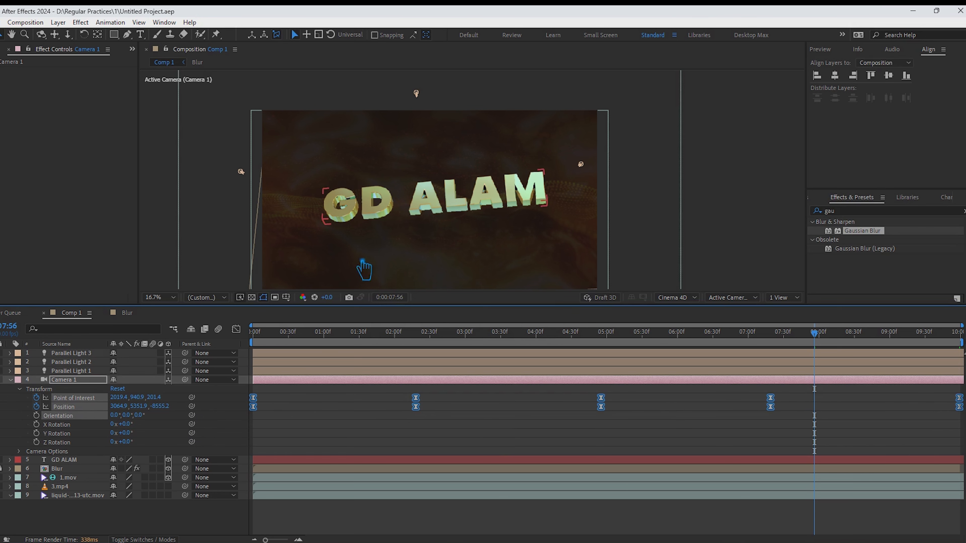
{"action": "left_click", "coordinate": [236, 330]}
{"action": "left_click", "coordinate": [776, 502]}
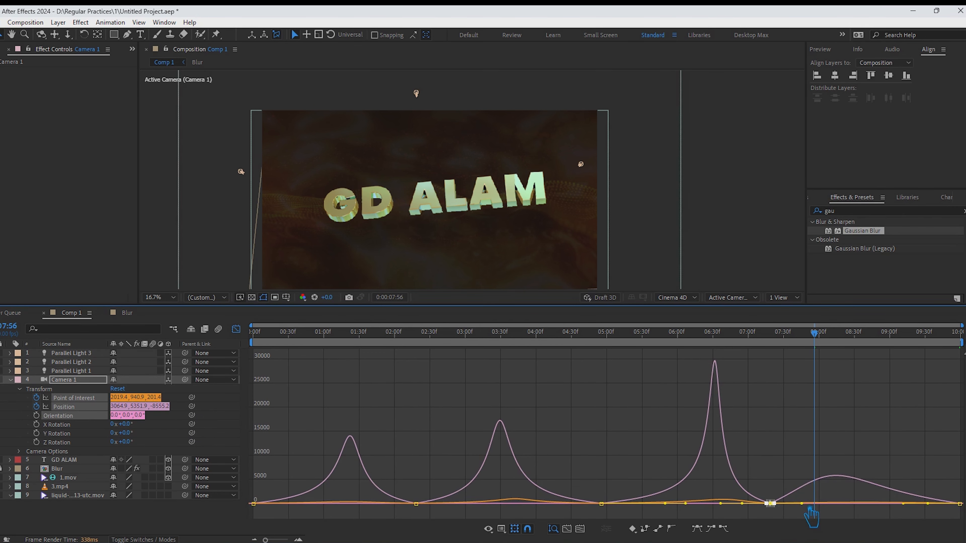
{"action": "left_click_drag", "start_coordinate": [811, 517], "coordinate": [814, 494]}
{"action": "left_click", "coordinate": [236, 330]}
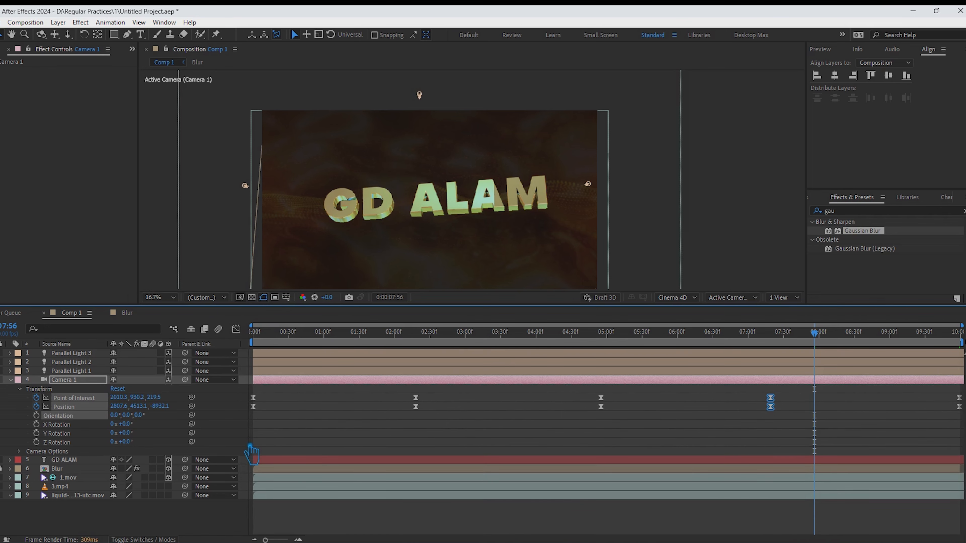
{"action": "left_click", "coordinate": [10, 380]}
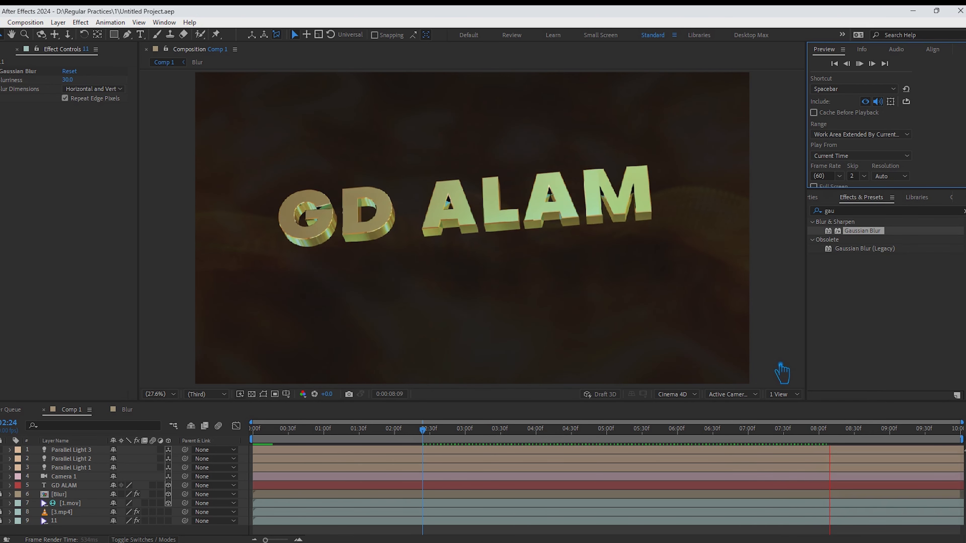
Step: Enlarge the timeline area and reveal Camera 1's transform properties at the first frame
{"action": "left_click_drag", "start_coordinate": [465, 402], "coordinate": [467, 371]}
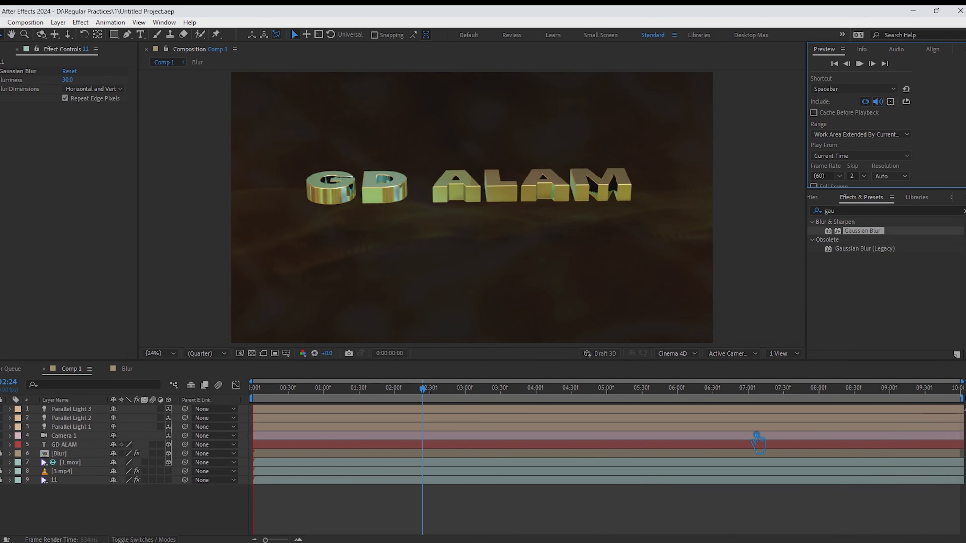
{"action": "key", "text": "space"}
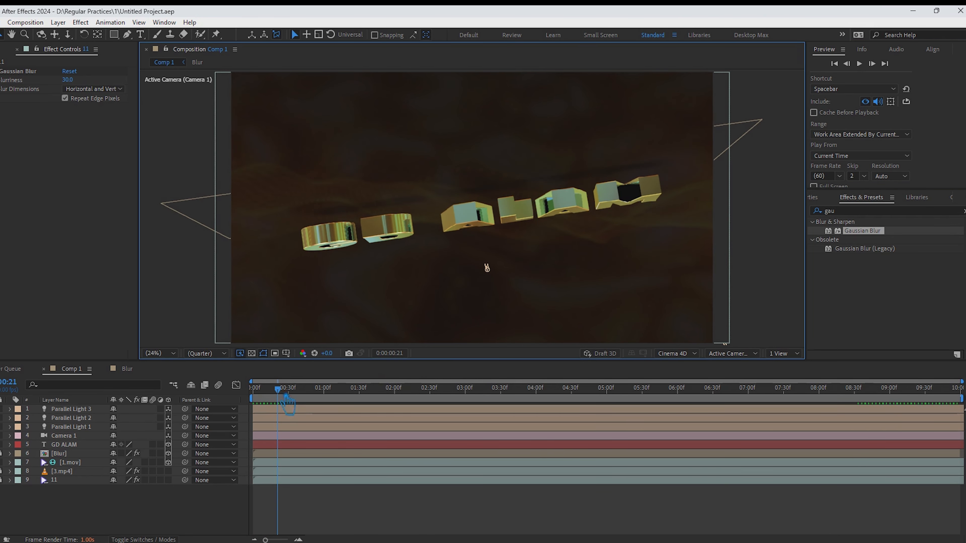
{"action": "left_click_drag", "start_coordinate": [286, 397], "coordinate": [241, 395]}
{"action": "left_click", "coordinate": [64, 436]}
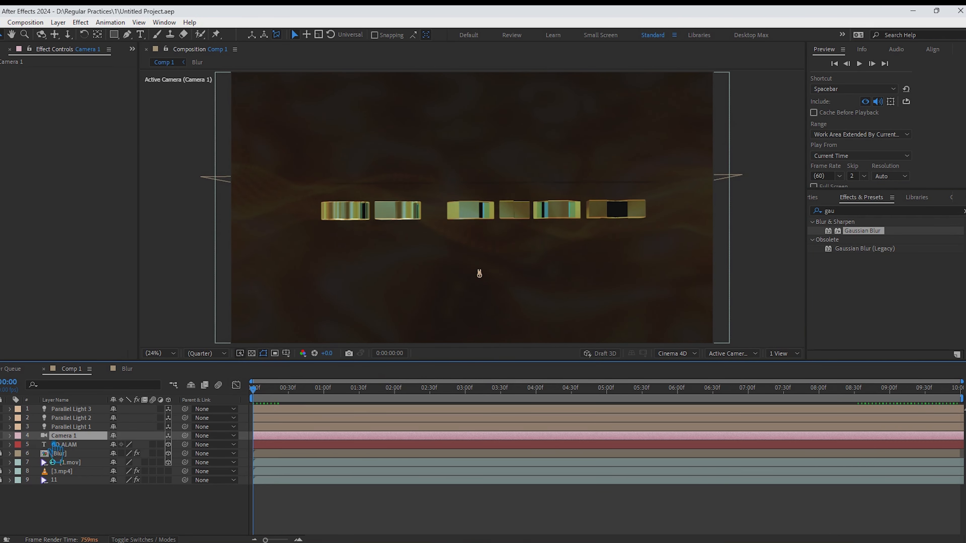
{"action": "left_click", "coordinate": [10, 436]}
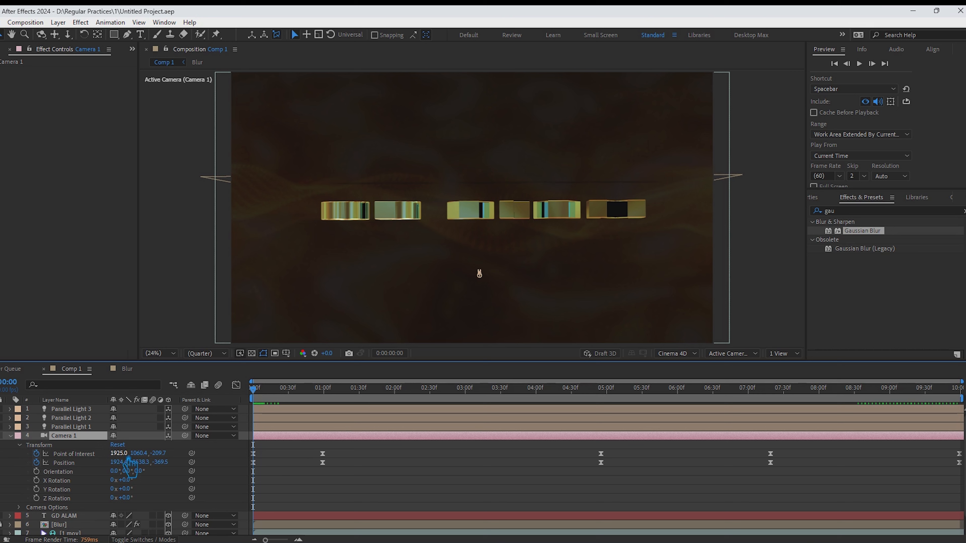
Step: Undo a trial change of Camera 1's X position and set its Z position at the first frame to about -1520.5
{"action": "left_click_drag", "start_coordinate": [124, 463], "coordinate": [115, 463]}
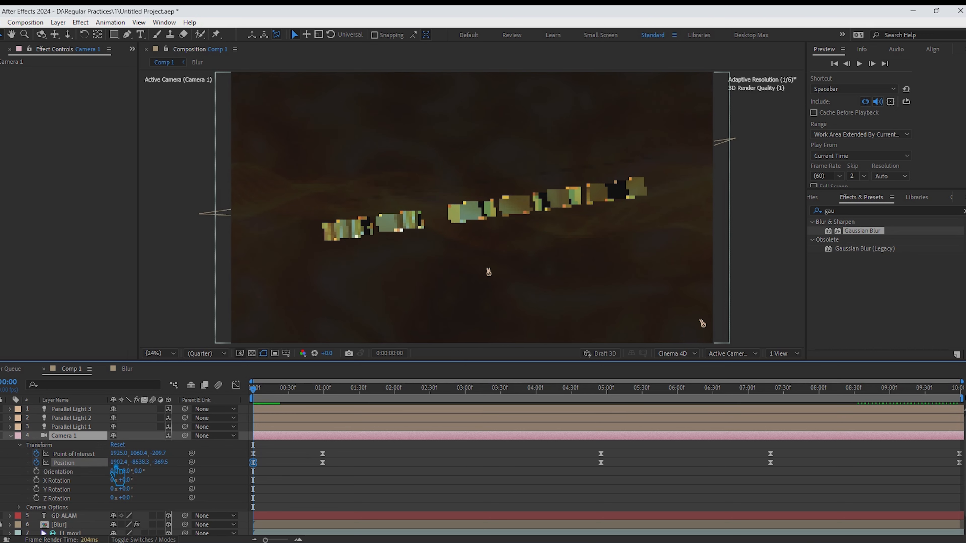
{"action": "key", "text": "ctrl+z"}
{"action": "left_click_drag", "start_coordinate": [162, 482], "coordinate": [37, 491]}
{"action": "left_click_drag", "start_coordinate": [176, 479], "coordinate": [67, 487]}
{"action": "left_click_drag", "start_coordinate": [171, 481], "coordinate": [76, 483]}
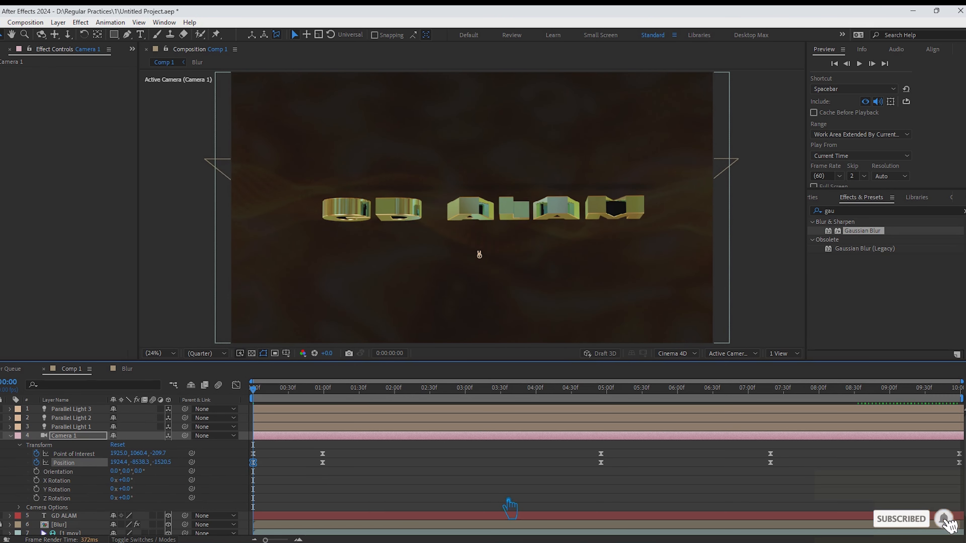
Step: Orbit Camera 1 at 0:59 to a side view of the title, at position about -6438.9, 1049.8, -5130.8
{"action": "left_click_drag", "start_coordinate": [263, 400], "coordinate": [337, 403]}
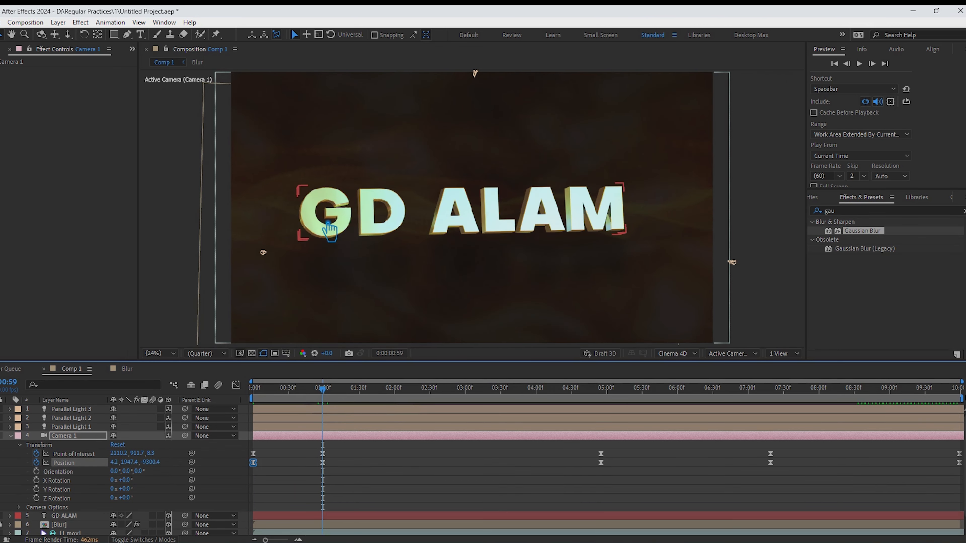
{"action": "left_click", "coordinate": [378, 216]}
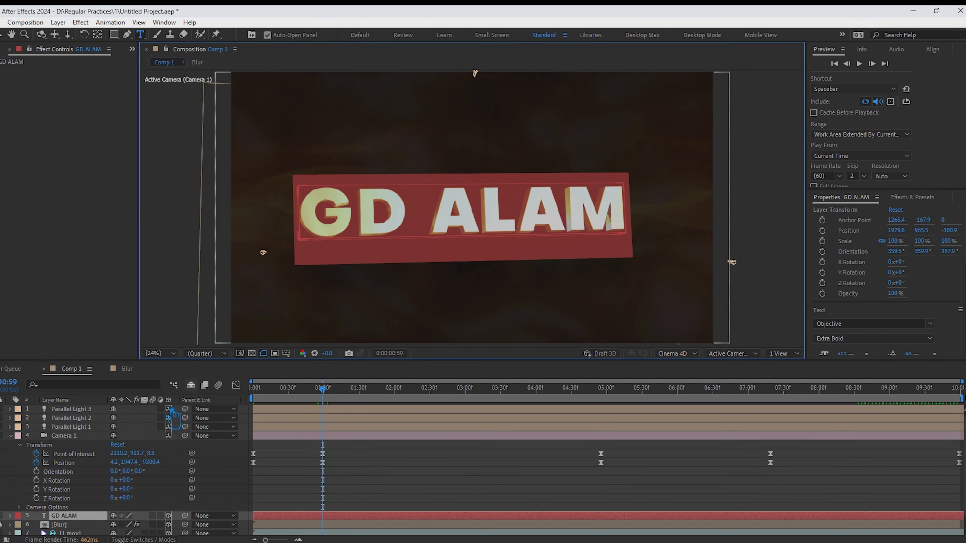
{"action": "left_click", "coordinate": [75, 436]}
{"action": "left_click_drag", "start_coordinate": [368, 237], "coordinate": [383, 216]}
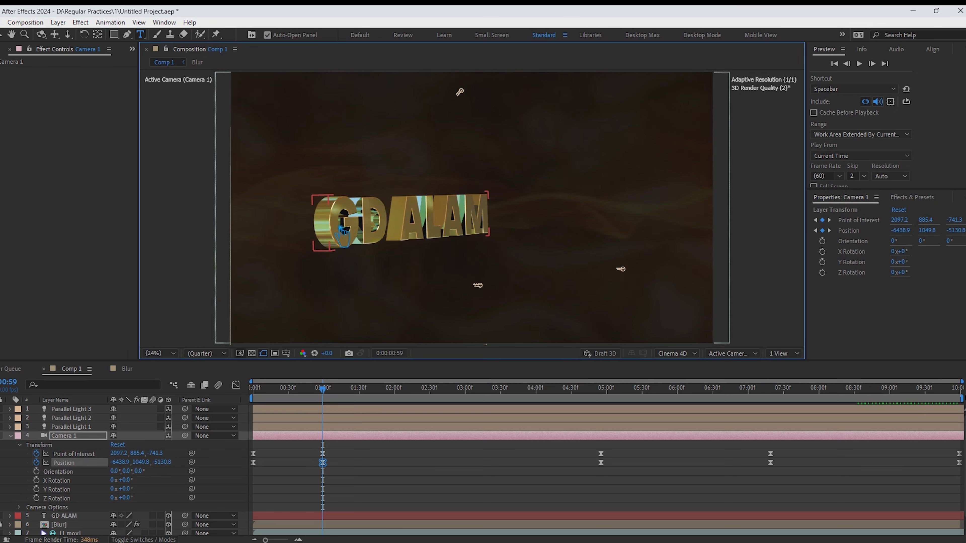
{"action": "left_click", "coordinate": [96, 444]}
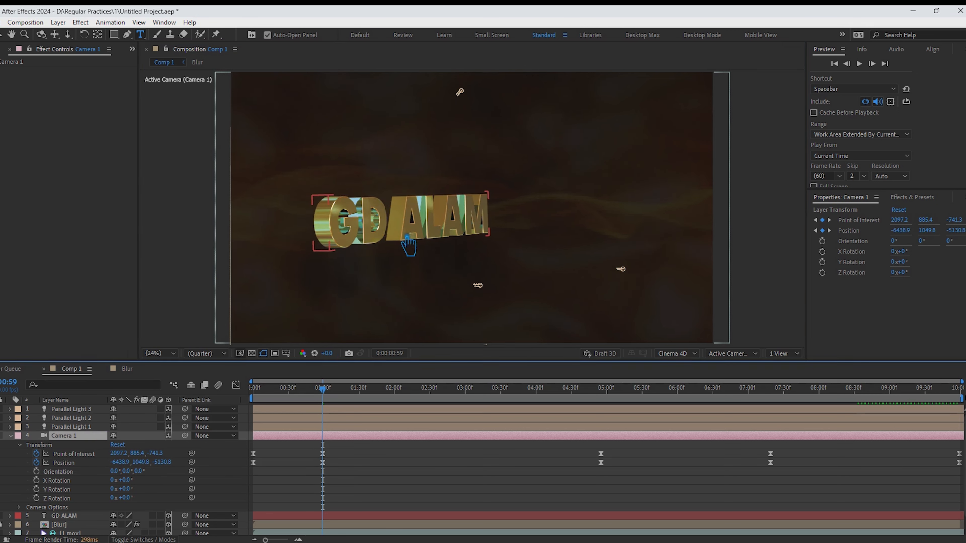
Step: Try moving the title along its X and Y axes to about 2157.2, 905.5, -648.2
{"action": "left_click", "coordinate": [4, 35]}
{"action": "left_click", "coordinate": [415, 237]}
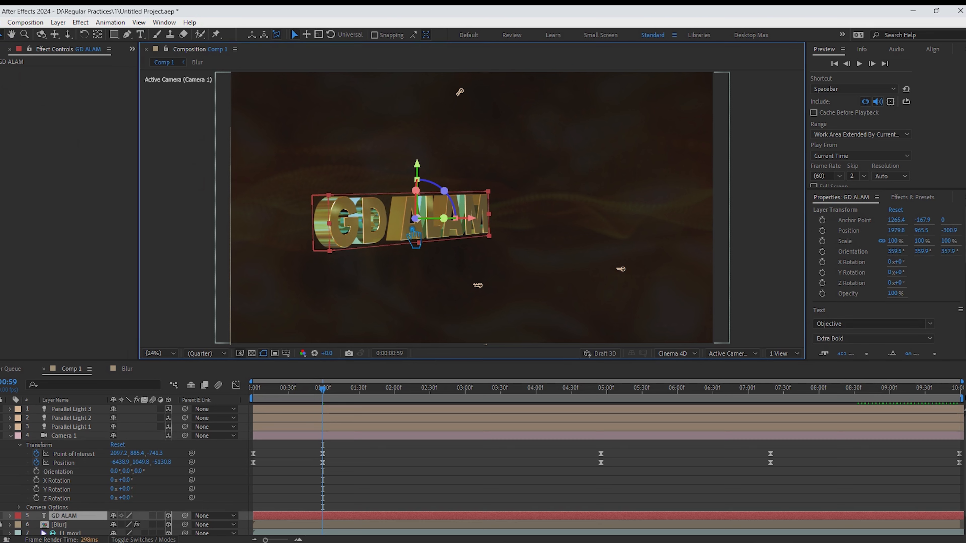
{"action": "left_click_drag", "start_coordinate": [480, 228], "coordinate": [530, 227]}
{"action": "left_click_drag", "start_coordinate": [477, 177], "coordinate": [478, 166]}
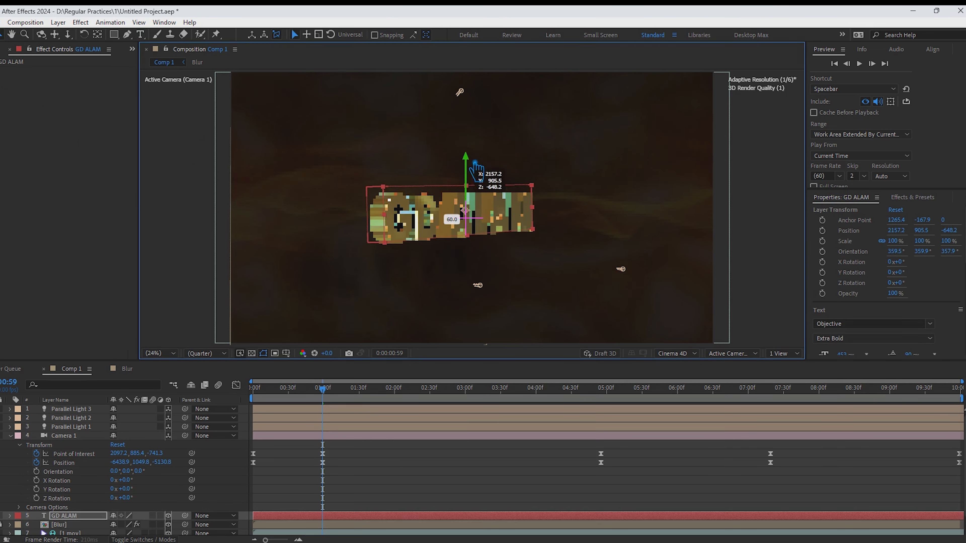
Step: Undo the last change and reposition the title at the final frame to about 2036, 1149.3, -226.1
{"action": "left_click_drag", "start_coordinate": [322, 389], "coordinate": [808, 453]}
{"action": "left_click", "coordinate": [808, 453]}
{"action": "key", "text": "space"}
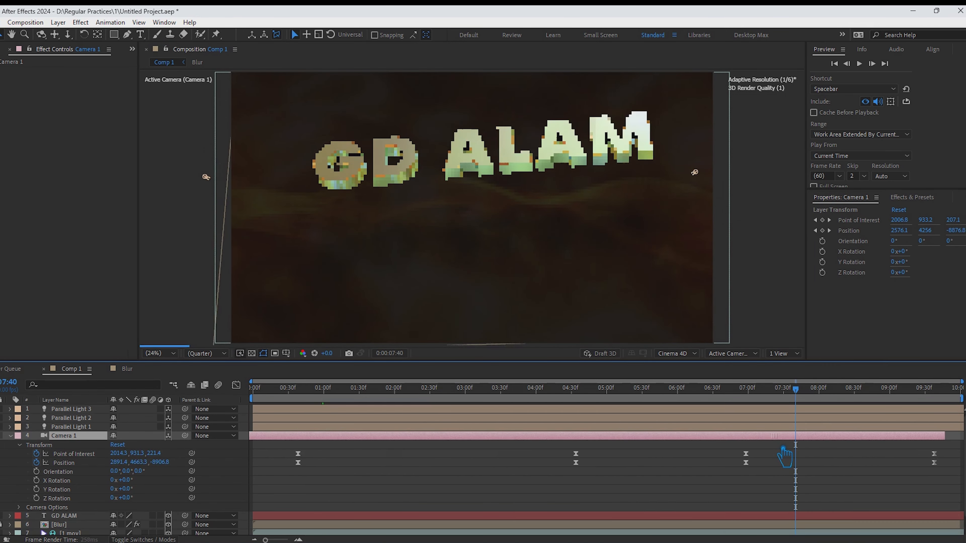
{"action": "left_click_drag", "start_coordinate": [896, 403], "coordinate": [961, 404]}
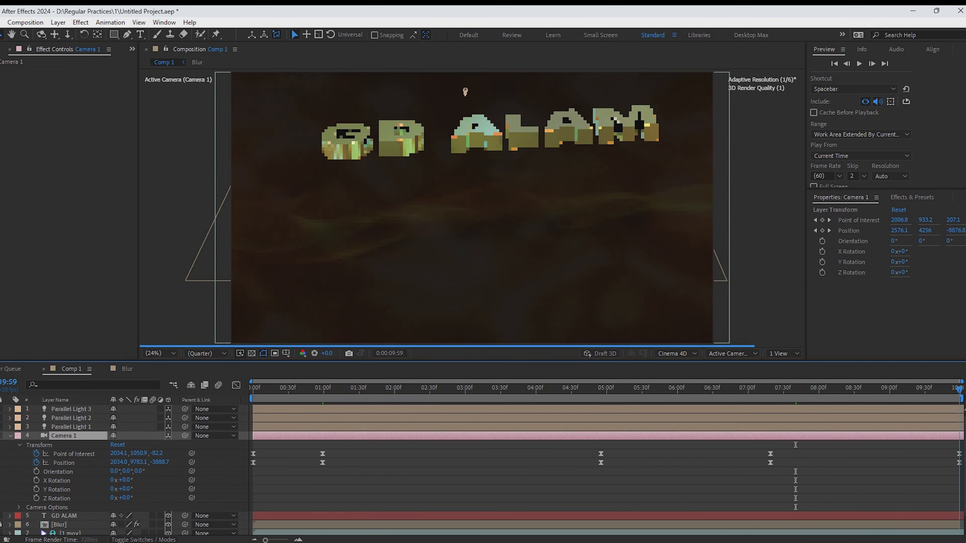
{"action": "key", "text": "ctrl+z"}
{"action": "left_click_drag", "start_coordinate": [335, 403], "coordinate": [959, 403]}
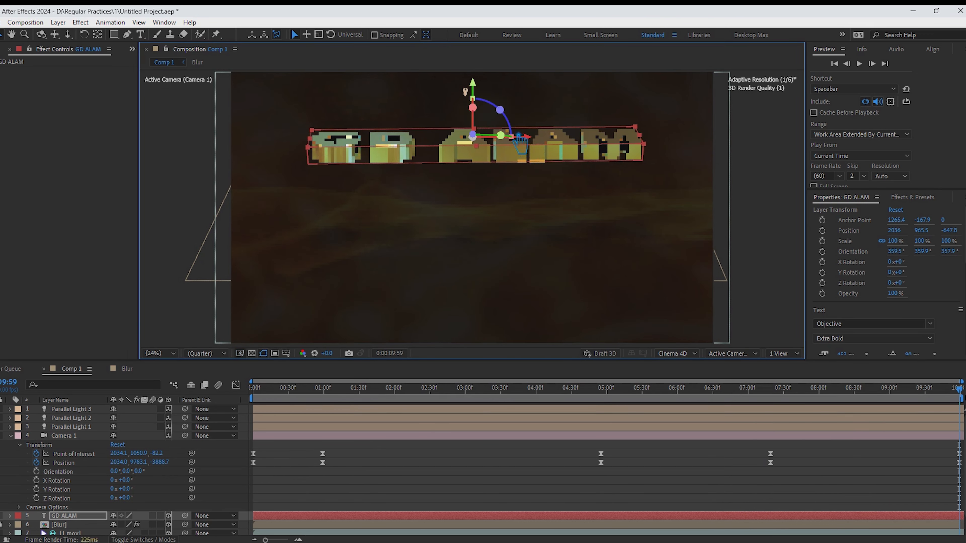
{"action": "left_click_drag", "start_coordinate": [489, 110], "coordinate": [494, 153]}
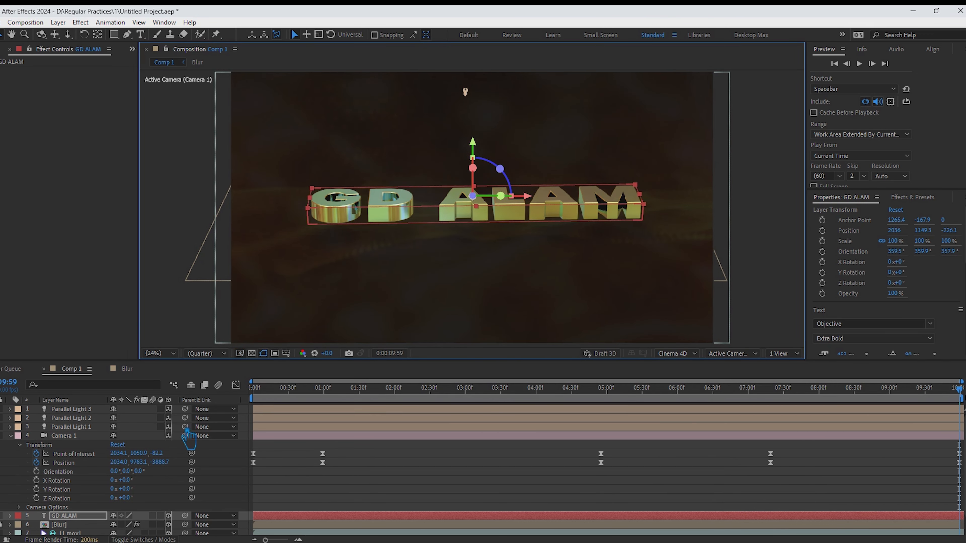
Step: Set the Blur layer's opacity to 60% and collapse the expanded layer properties
{"action": "left_click", "coordinate": [84, 518]}
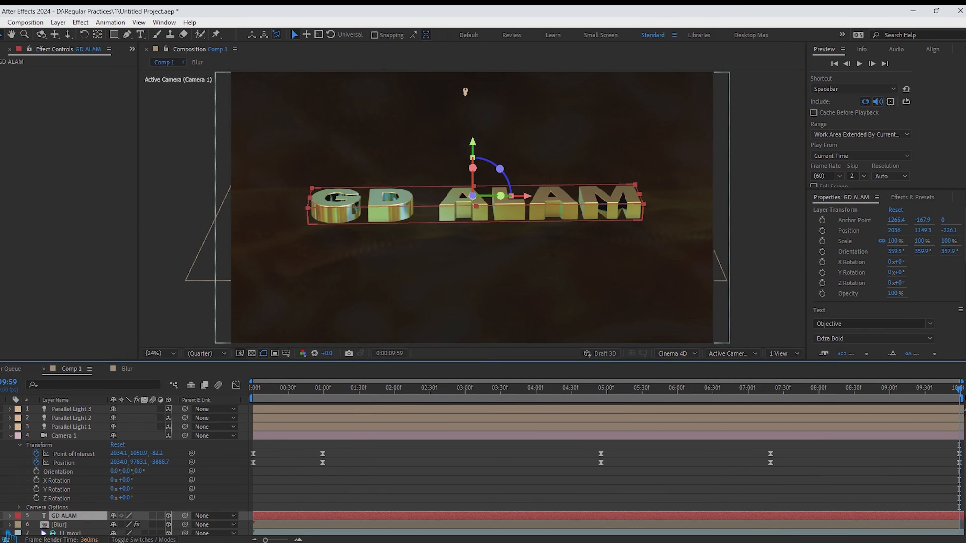
{"action": "left_click", "coordinate": [67, 526]}
{"action": "key", "text": "t"}
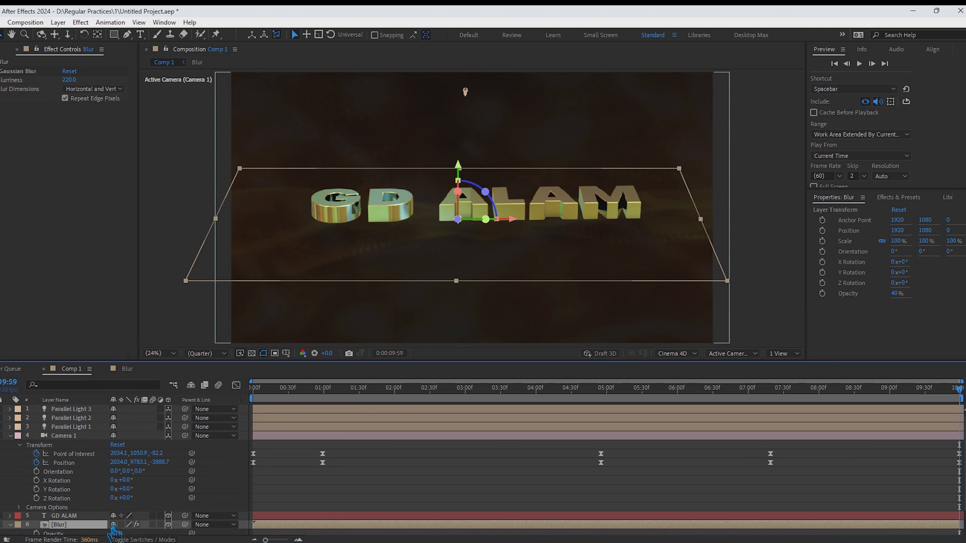
{"action": "left_click", "coordinate": [125, 540]}
{"action": "scroll", "coordinate": [167, 520], "scroll_direction": "down", "scroll_amount": 1}
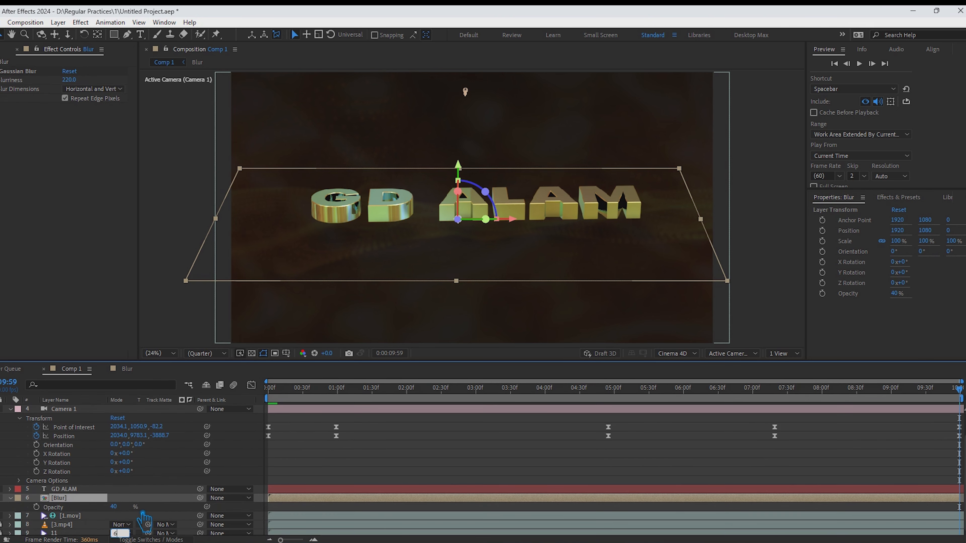
{"action": "type", "text": "0"}
{"action": "key", "text": "Return"}
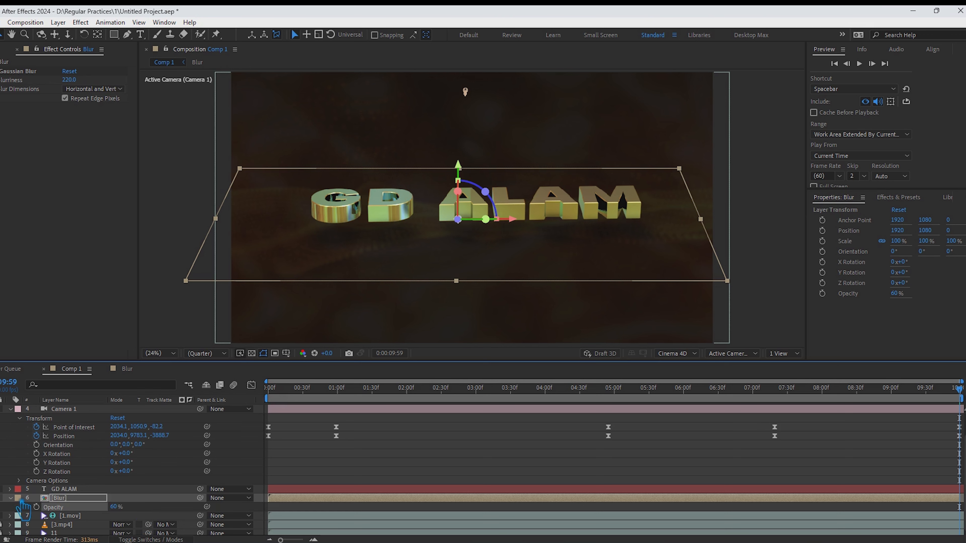
{"action": "key", "text": "t"}
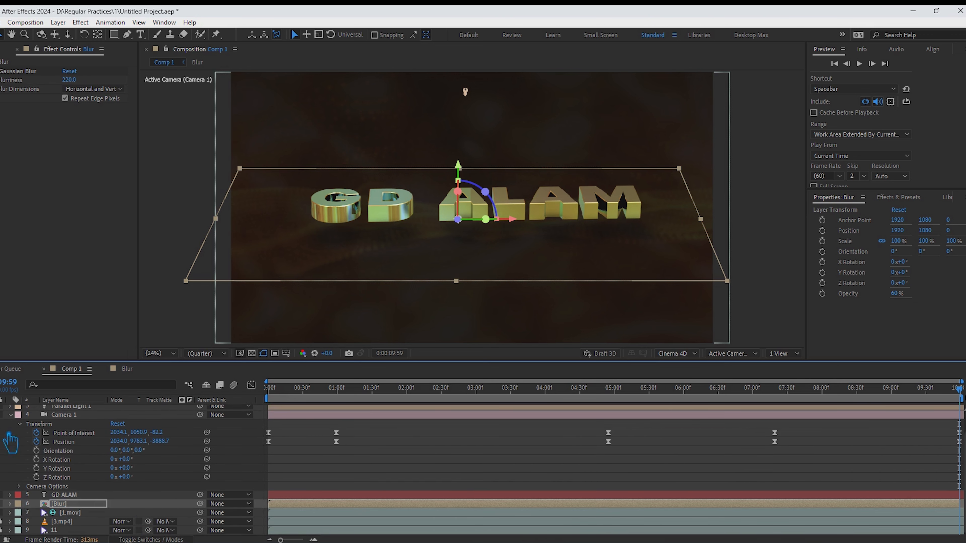
{"action": "left_click", "coordinate": [21, 430]}
{"action": "left_click", "coordinate": [170, 517]}
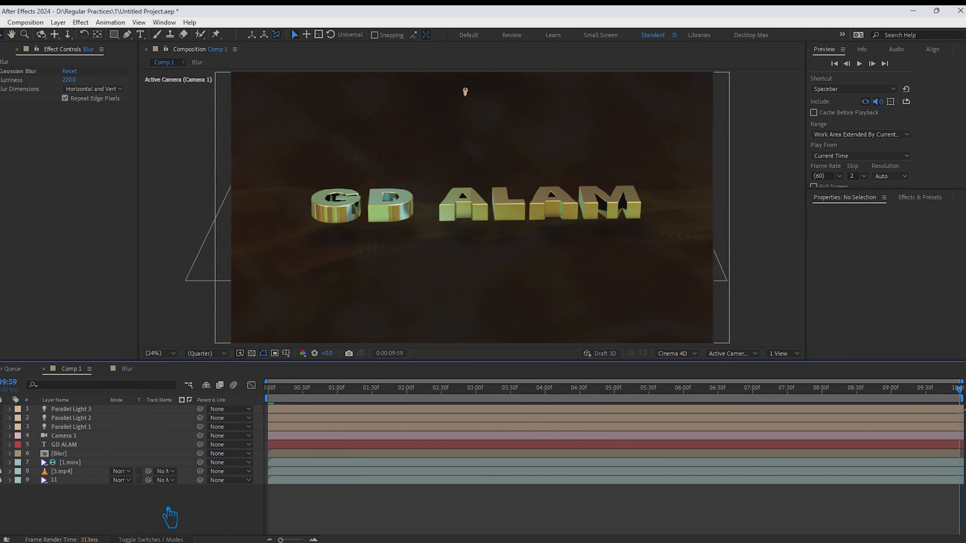